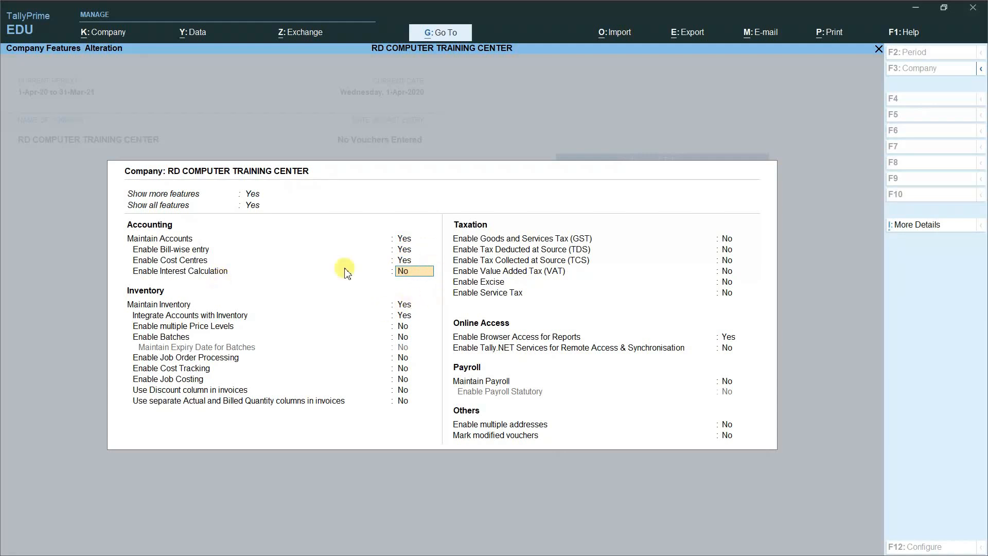
Step: Save the company features and show the full Master Creation list, including Cost Category
key(ctrl+a)
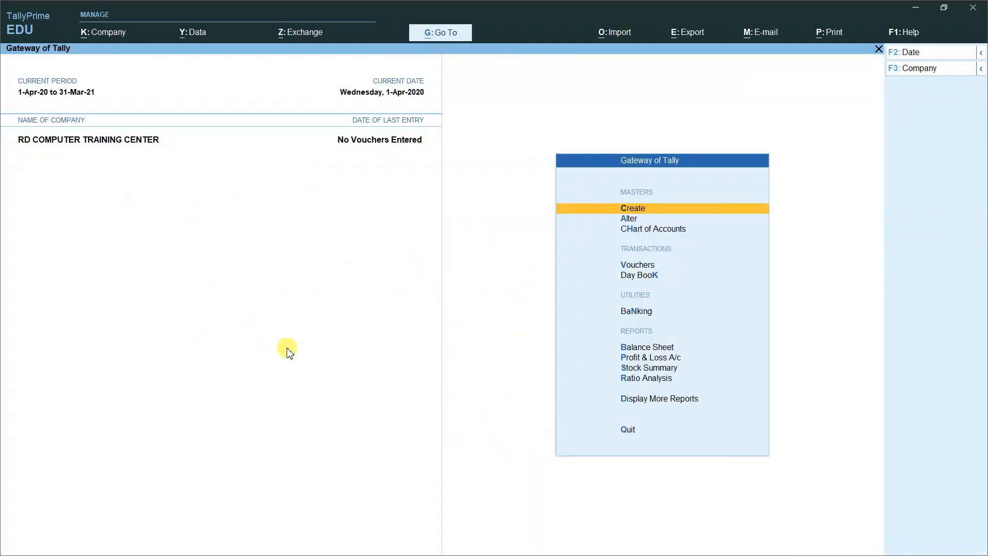
key(Return)
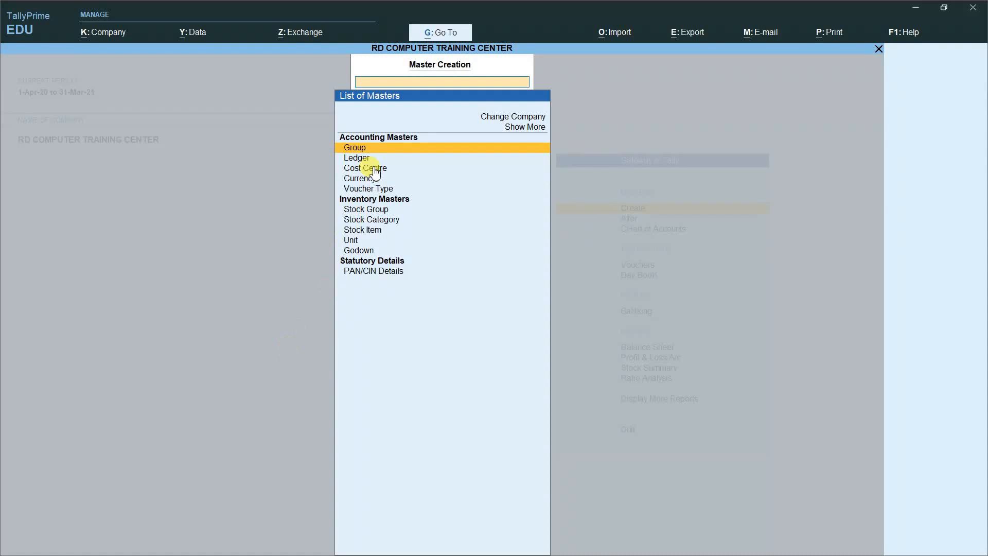
click(524, 129)
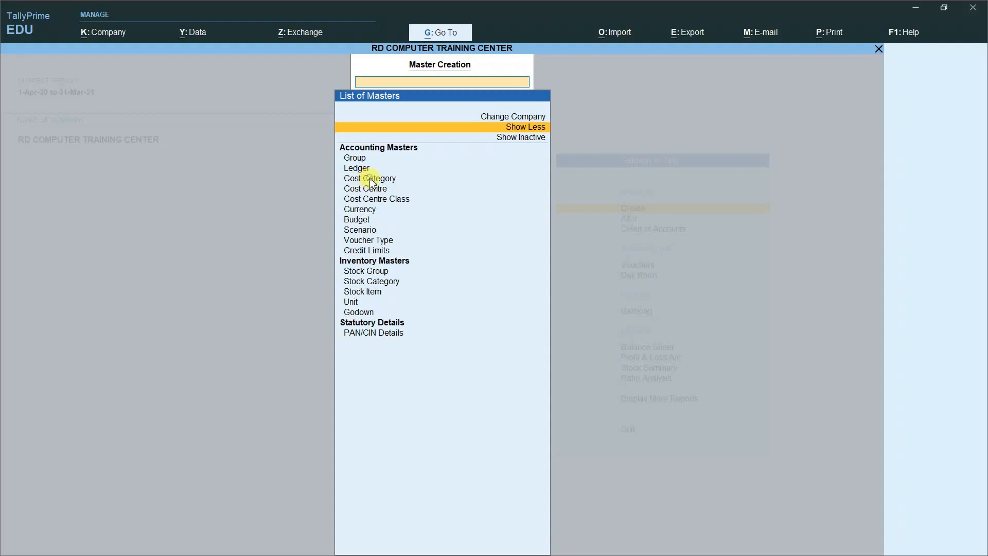
click(371, 180)
Step: Create and save a new cost category named EMPLOYEE SALARY with default allocation settings
click(371, 180)
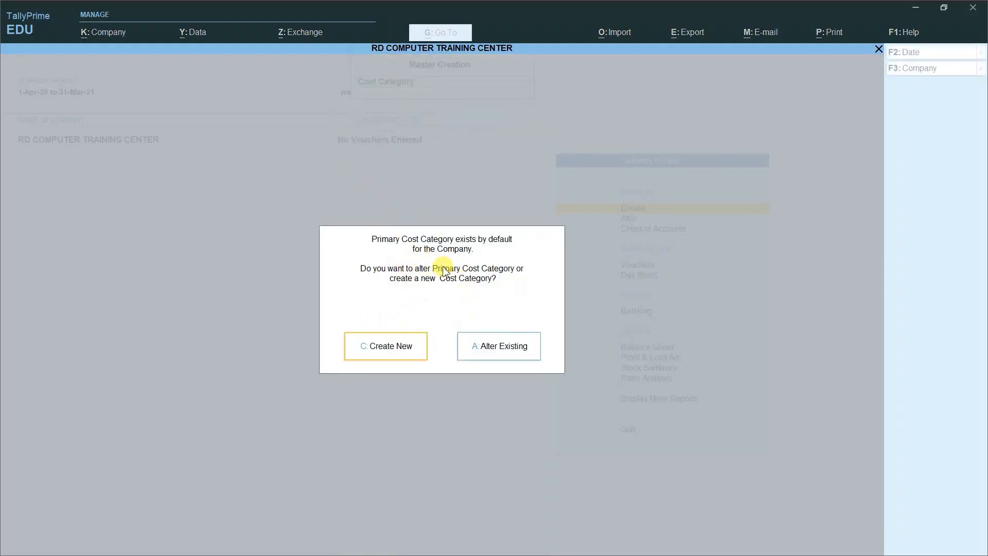
click(394, 350)
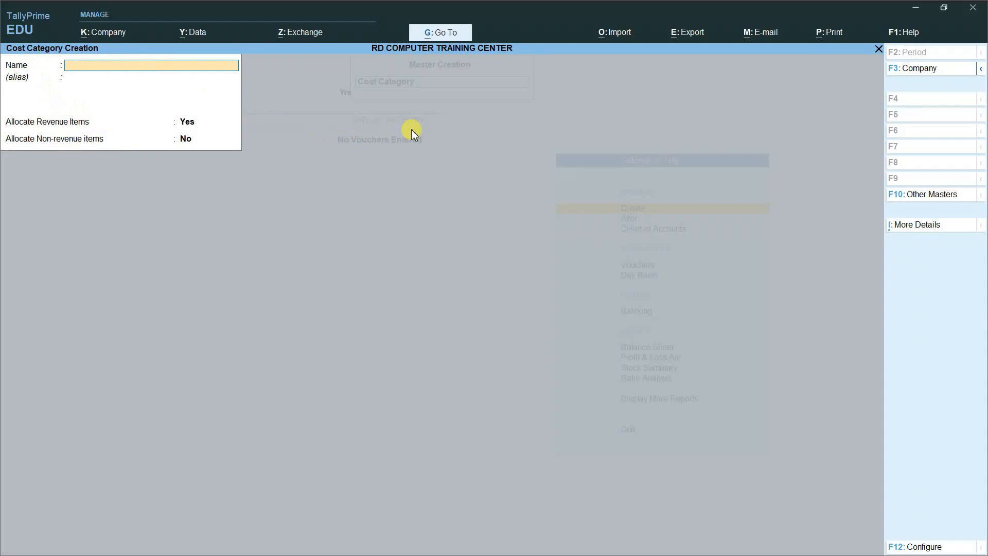
text(EMPLOYEE SALARY)
key(Return)
key(Return)
key(Return)
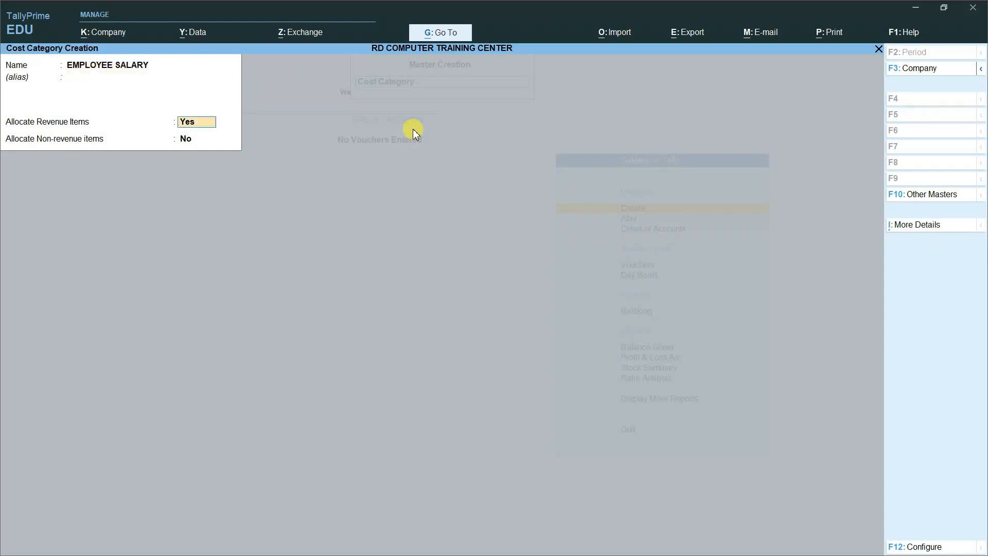
key(Return)
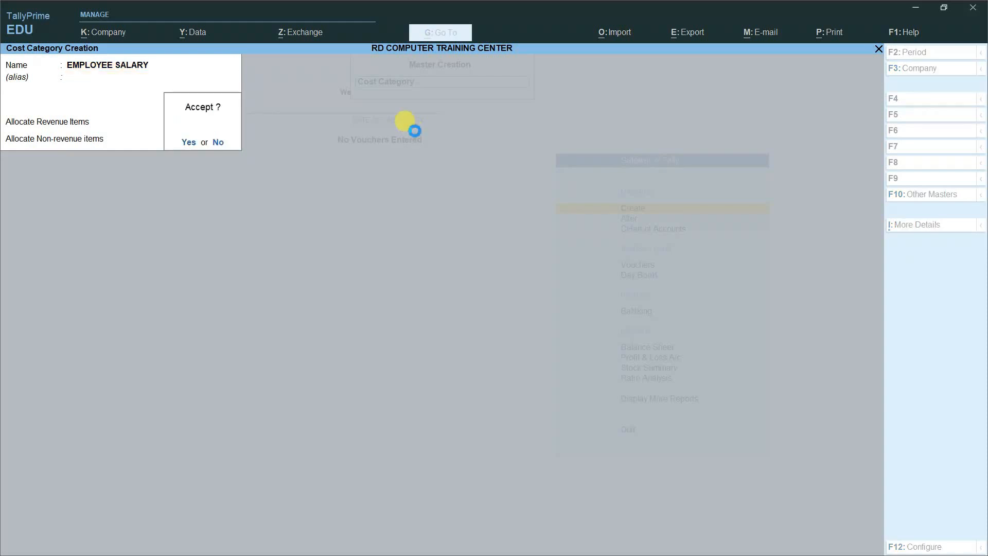
key(Return)
key(Escape)
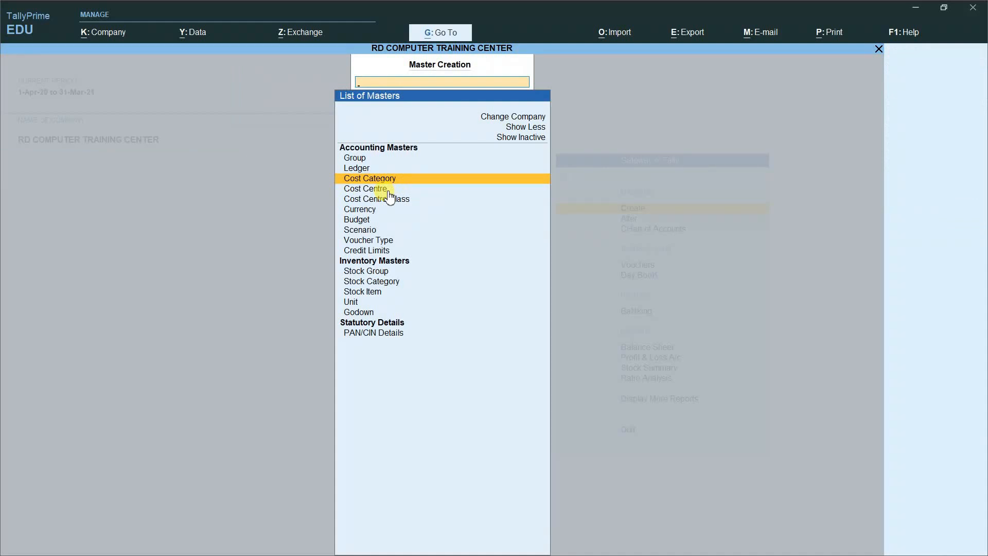
Step: Create the first employee cost centre in category EMPLOYEE SALARY, placed under Primary
click(356, 190)
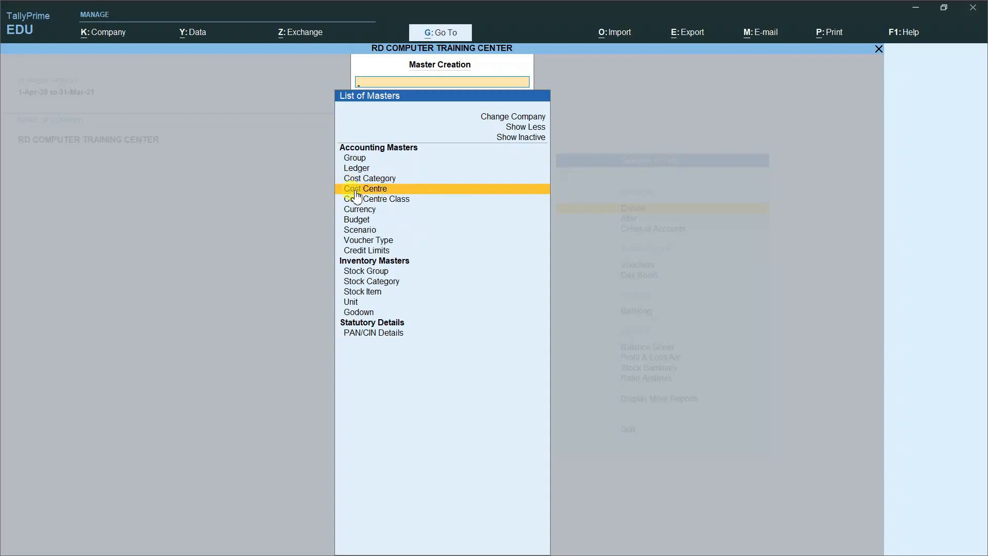
click(358, 190)
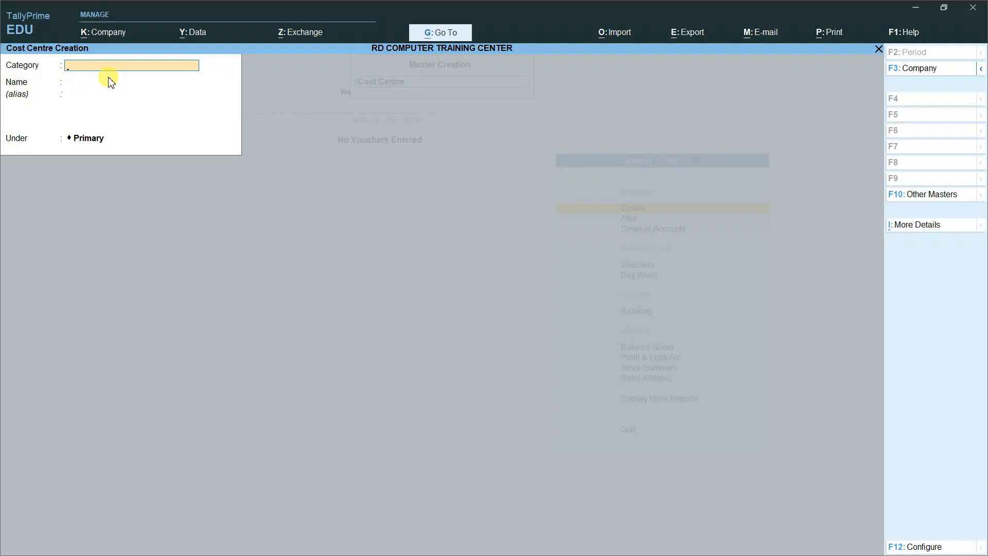
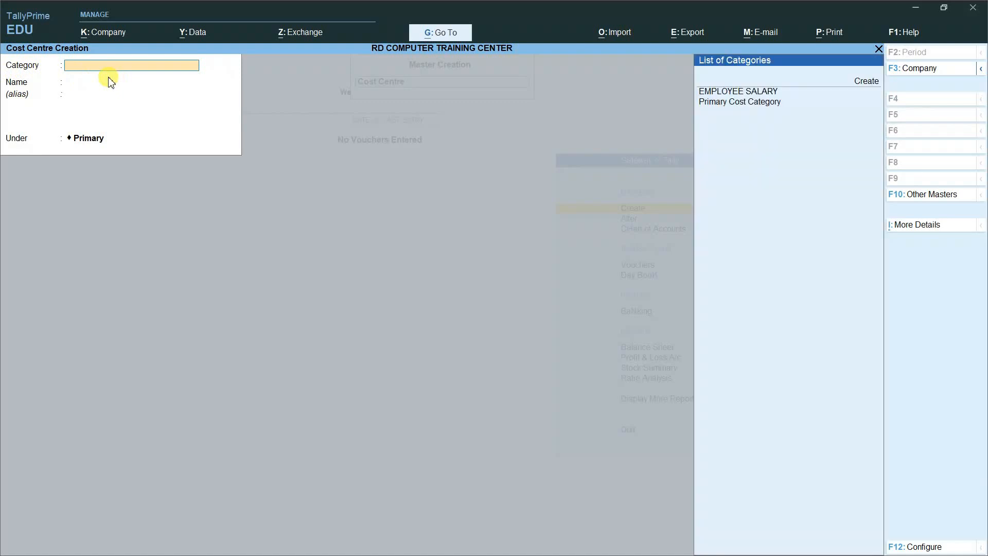
key(Down)
key(Down)
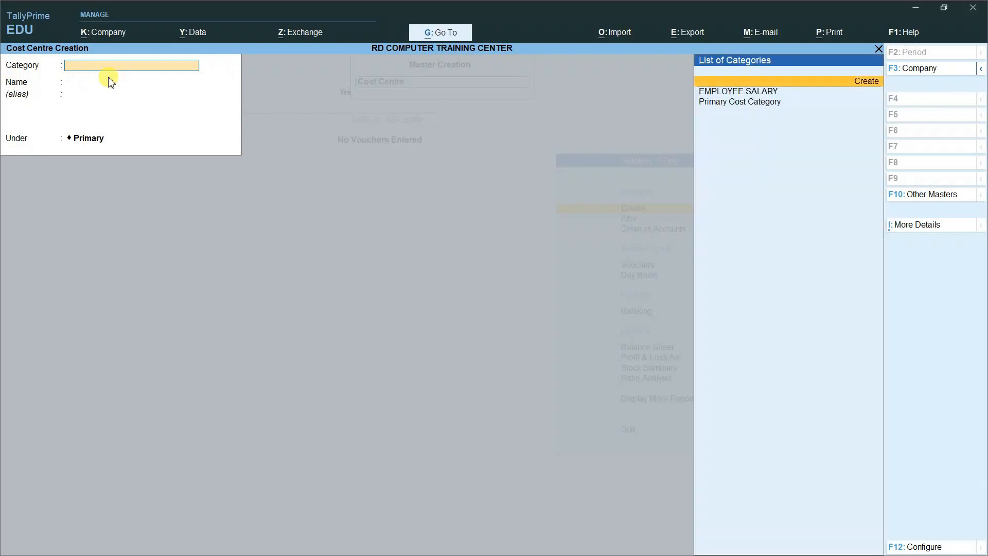
key(Return)
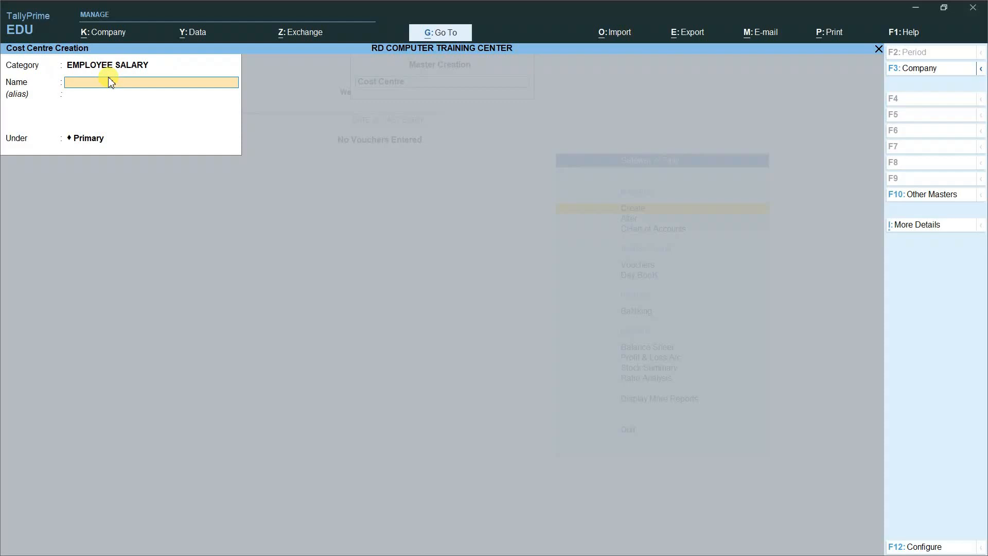
key(Return)
key(Return)
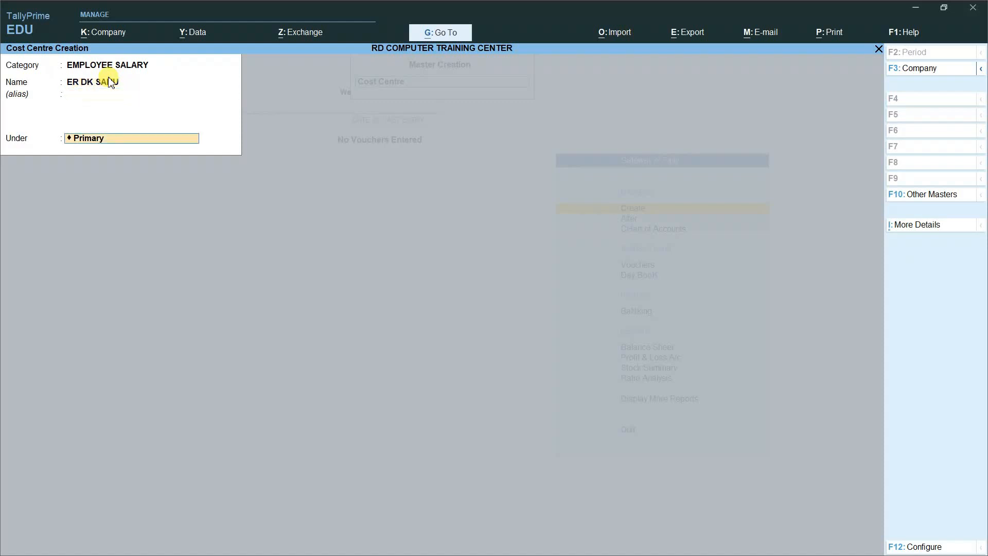
key(Return)
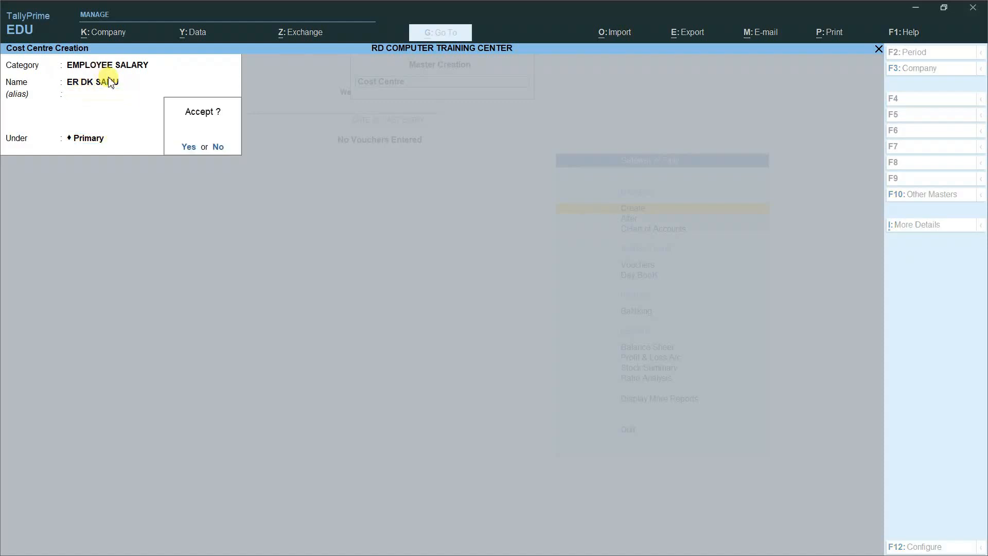
key(Return)
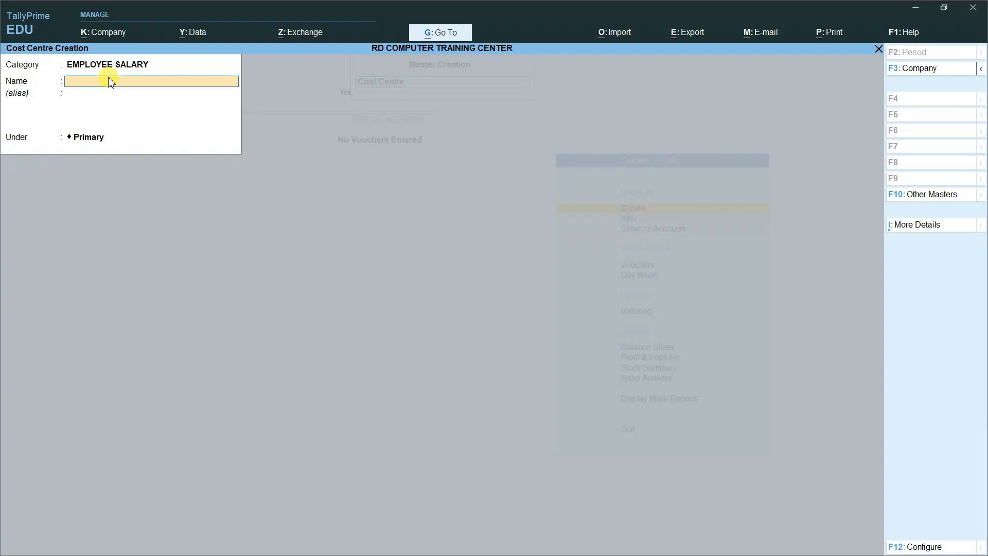
Step: Create three more employee cost centres under Primary, then close the blank form
key(Return)
key(Return)
key(Return)
key(Return)
key(Return)
key(Return)
key(Return)
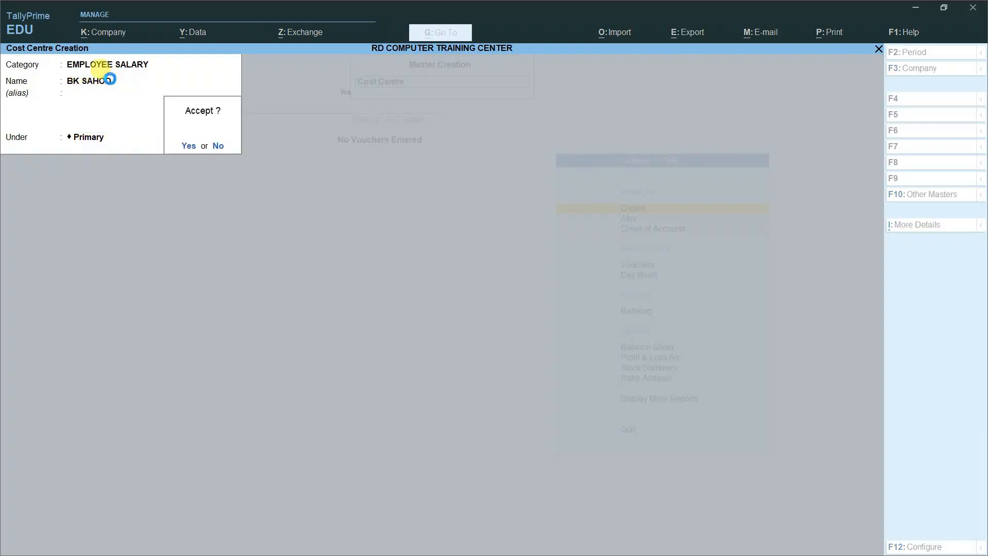
key(Return)
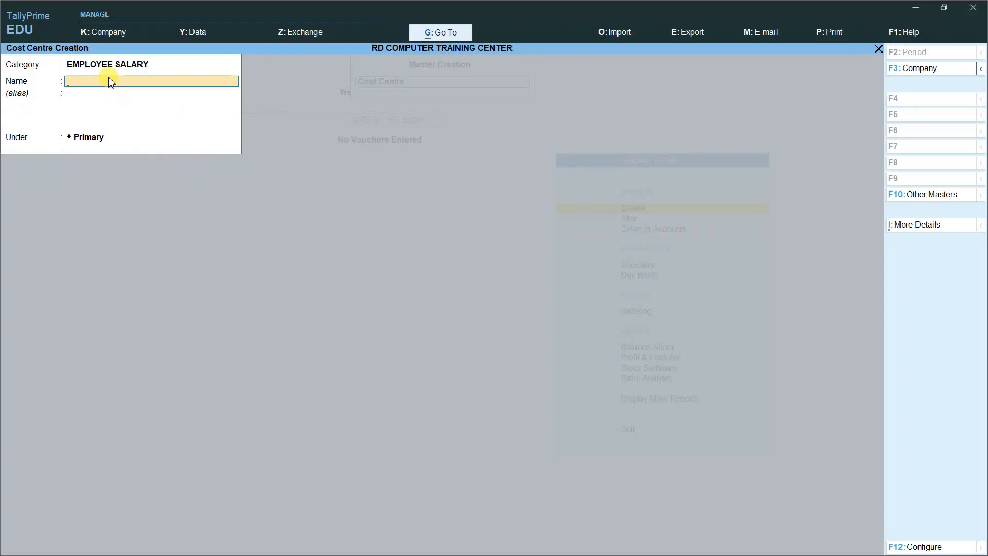
key(Return)
key(Return)
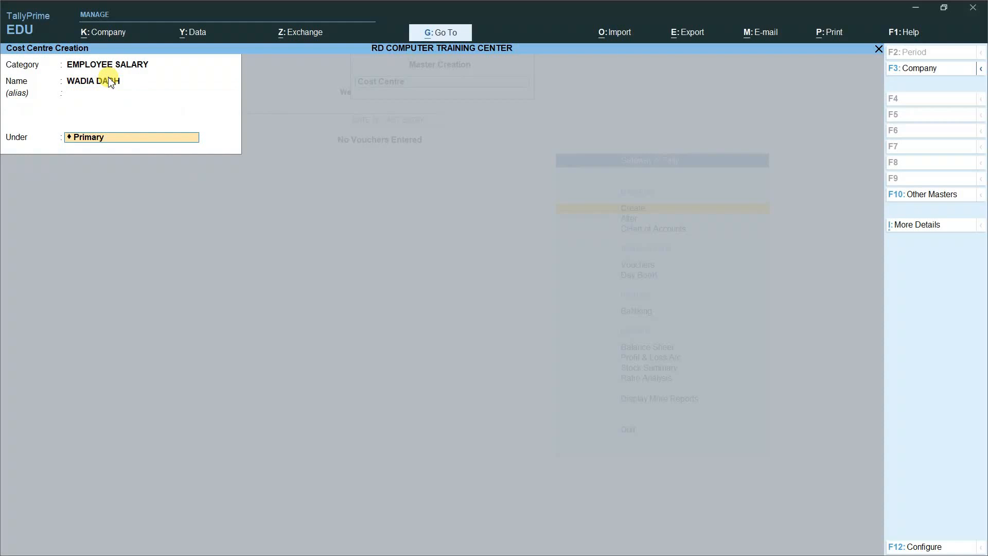
key(Return)
key(Return)
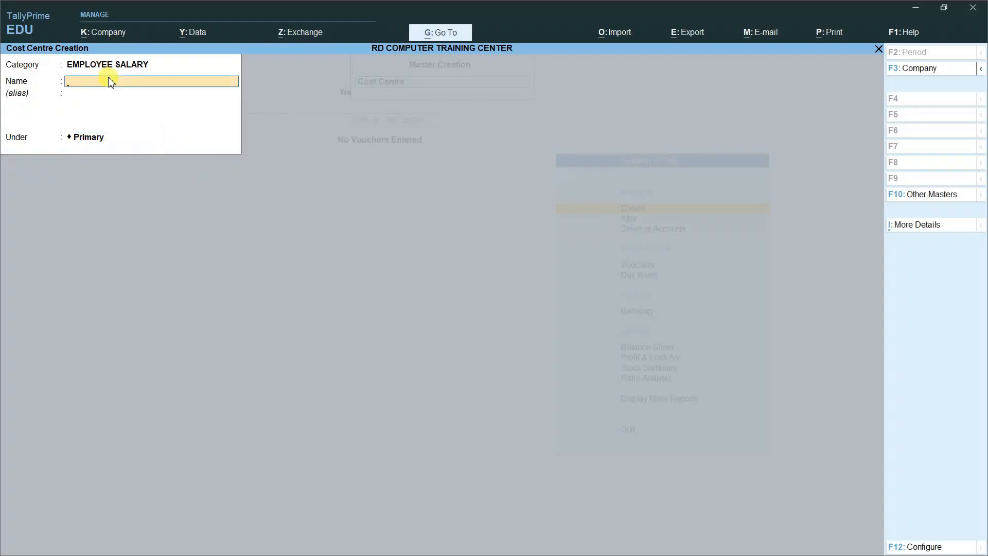
key(Escape)
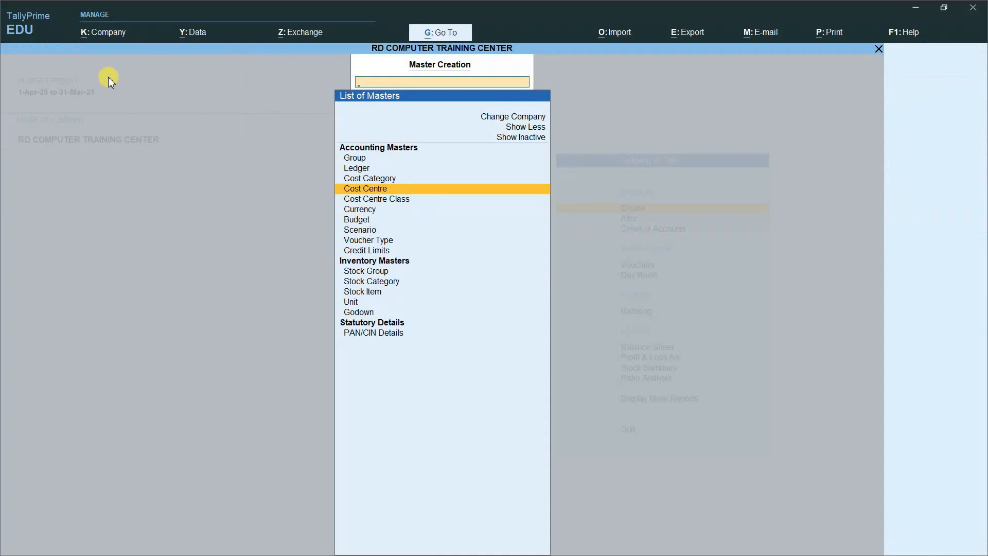
Step: Return to the Gateway and start creating a Ledger from the masters list
key(Escape)
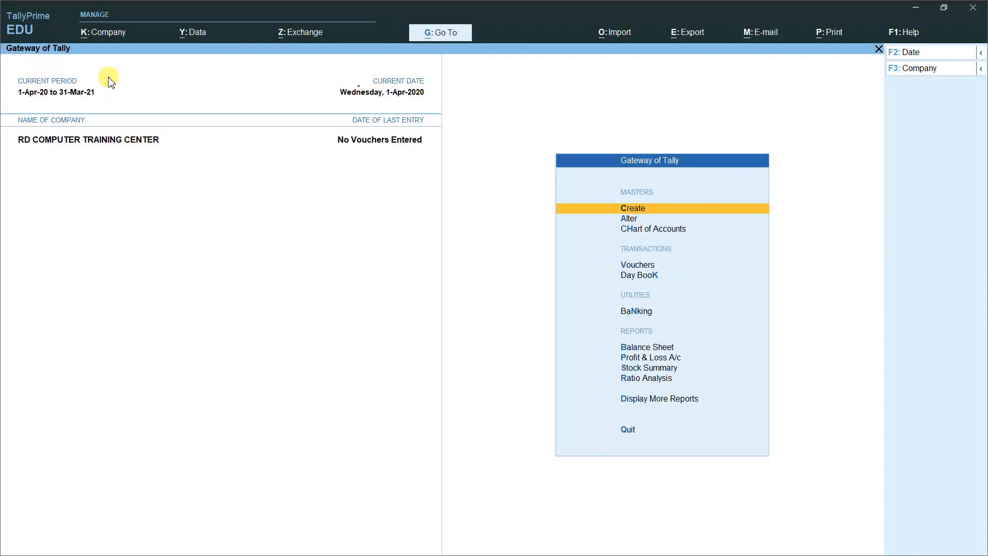
key(Return)
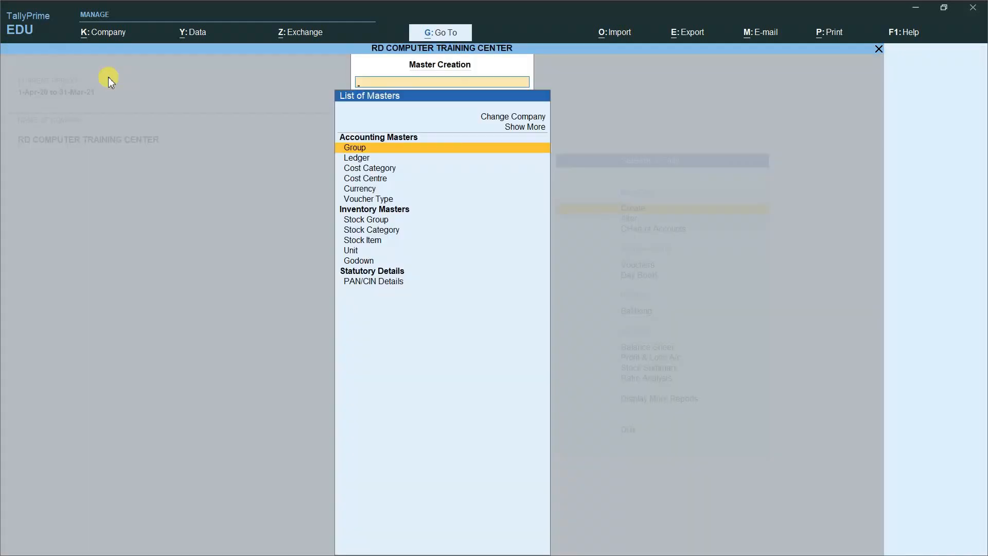
key(Down)
key(Return)
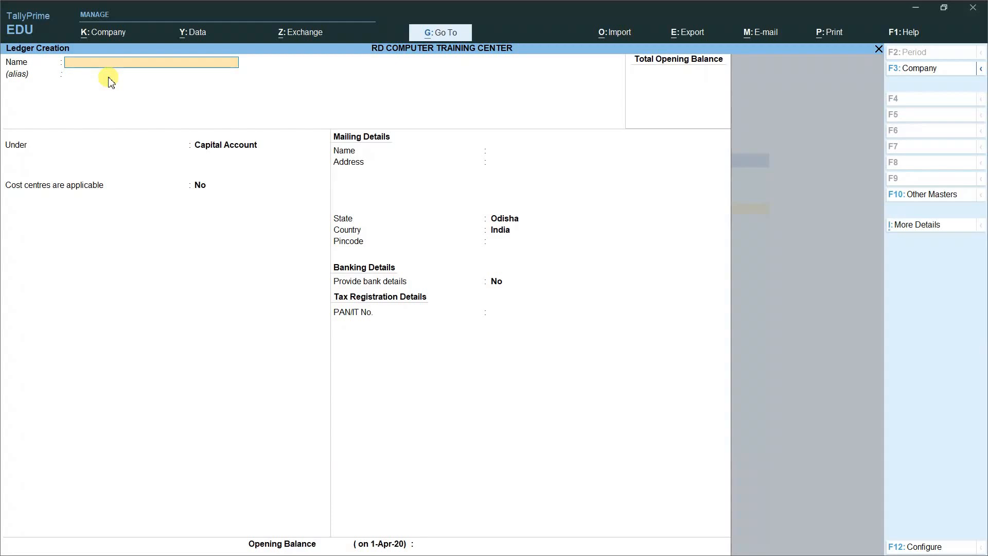
Step: Create and save the SALARY ledger under Indirect Expenses with cost centres applicable
text(SALARY)
key(Return)
key(Return)
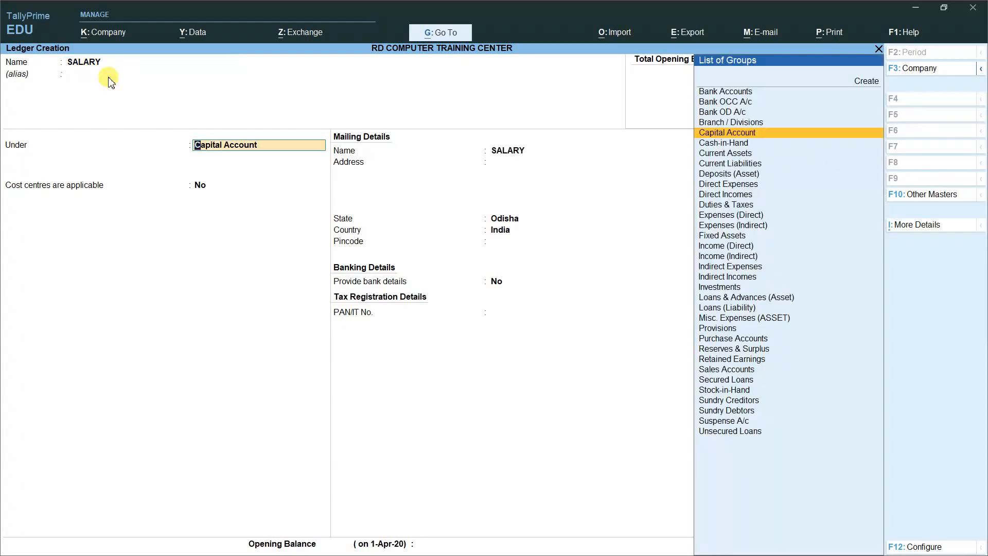
text(IN)
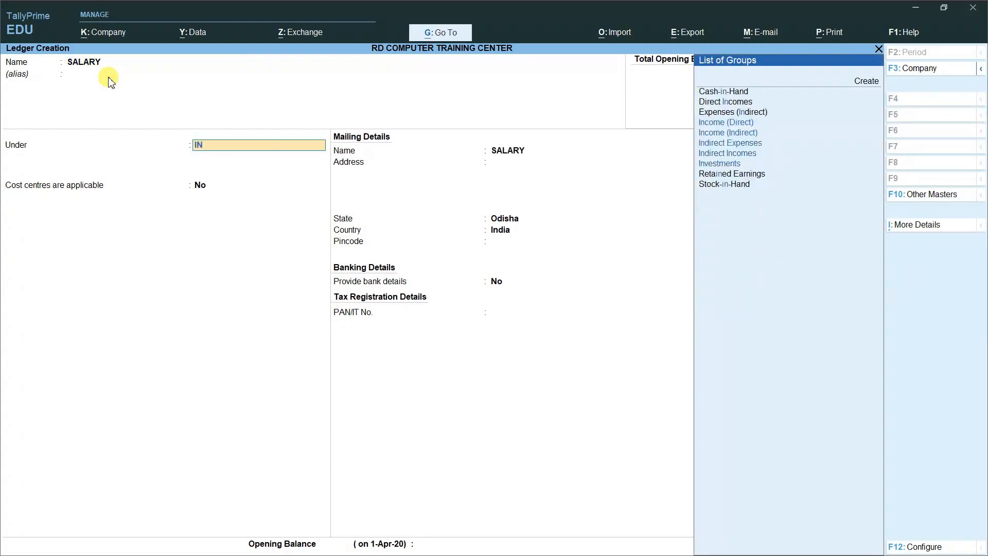
key(Down)
key(Down)
key(Return)
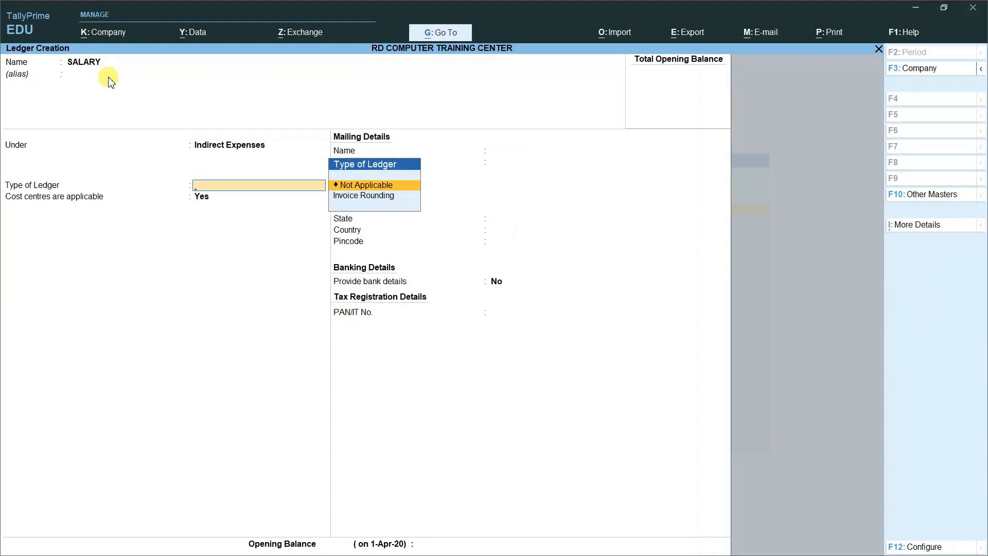
key(Return)
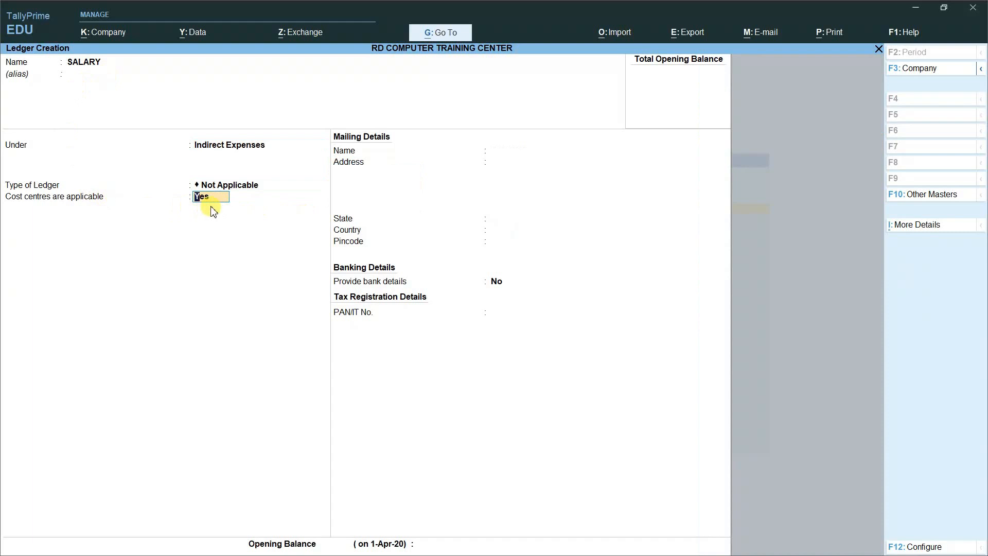
key(Return)
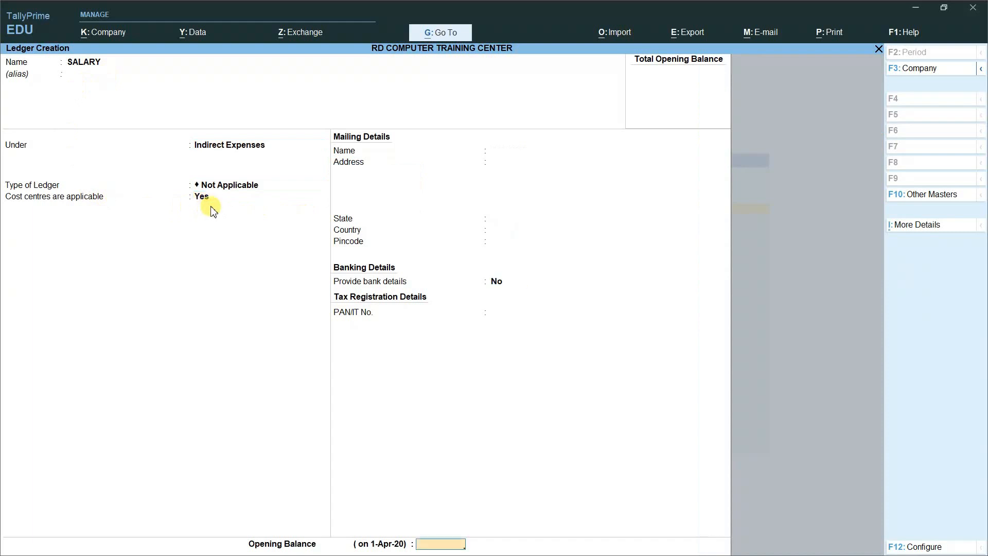
key(Return)
click(212, 206)
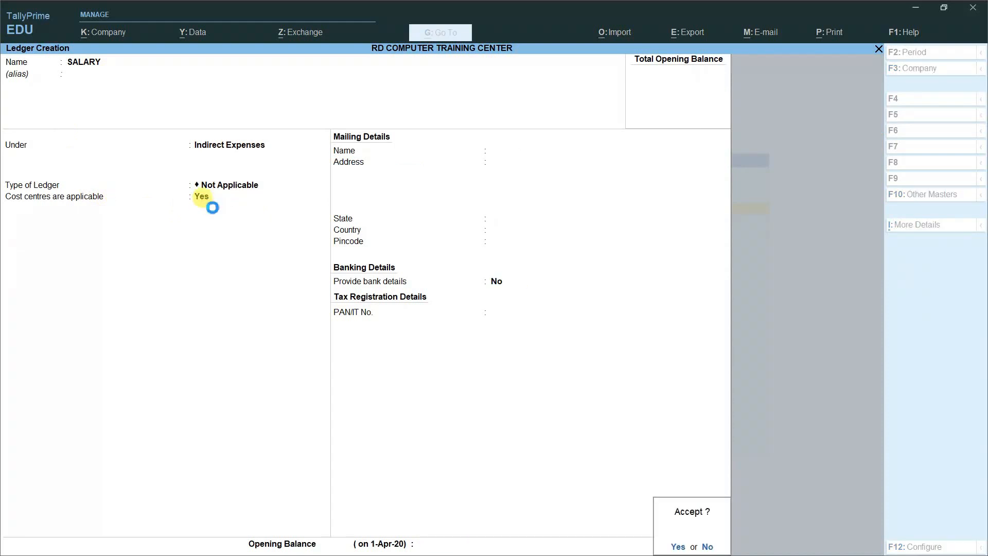
key(Return)
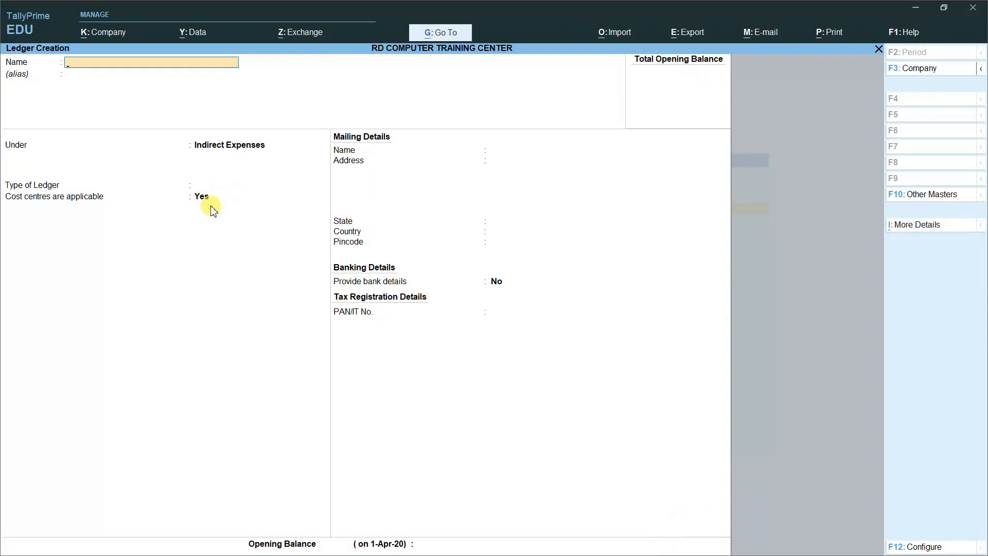
Step: Name a new ledger AXIS BANK and place it under Bank Accounts
text(AXIS BANK)
key(Return)
key(Return)
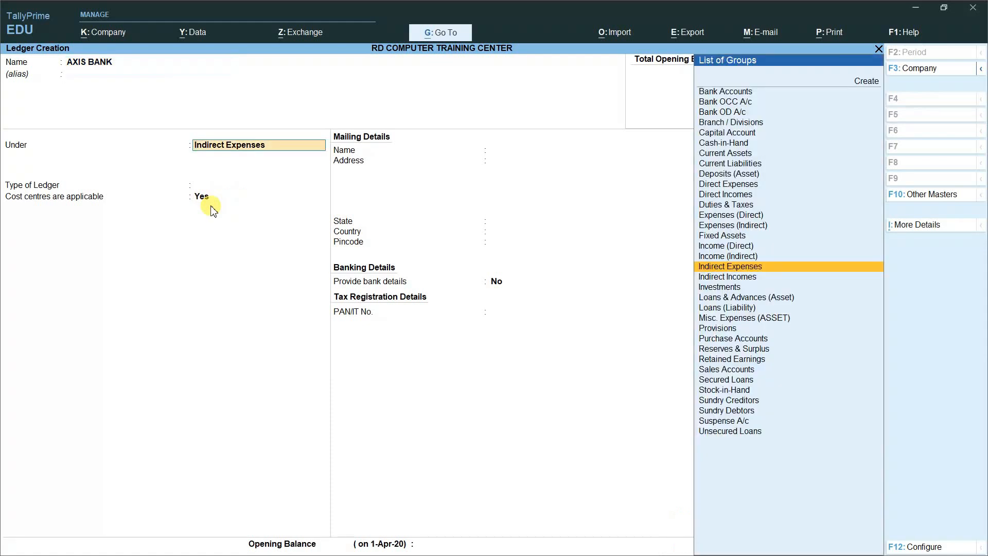
text(BA)
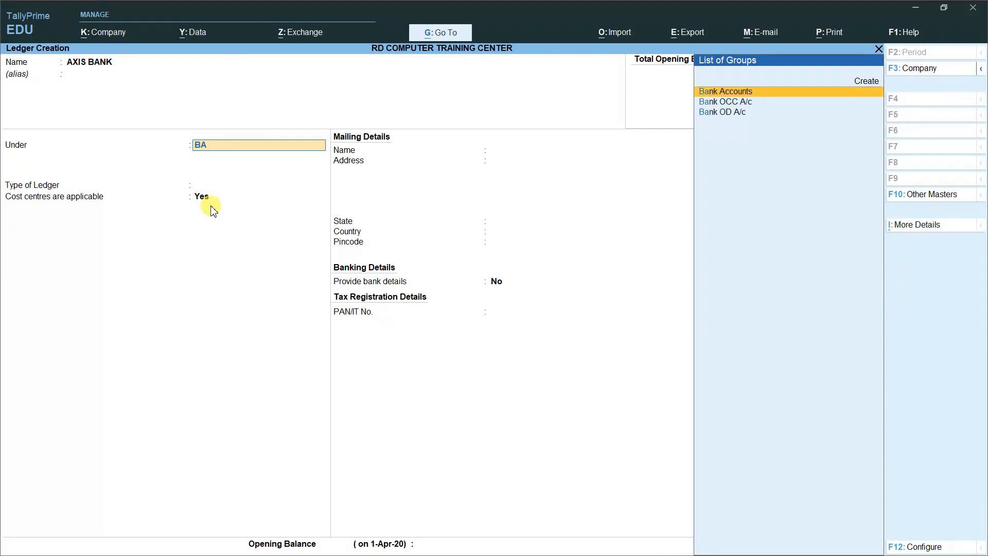
key(Return)
key(Return)
key(Return)
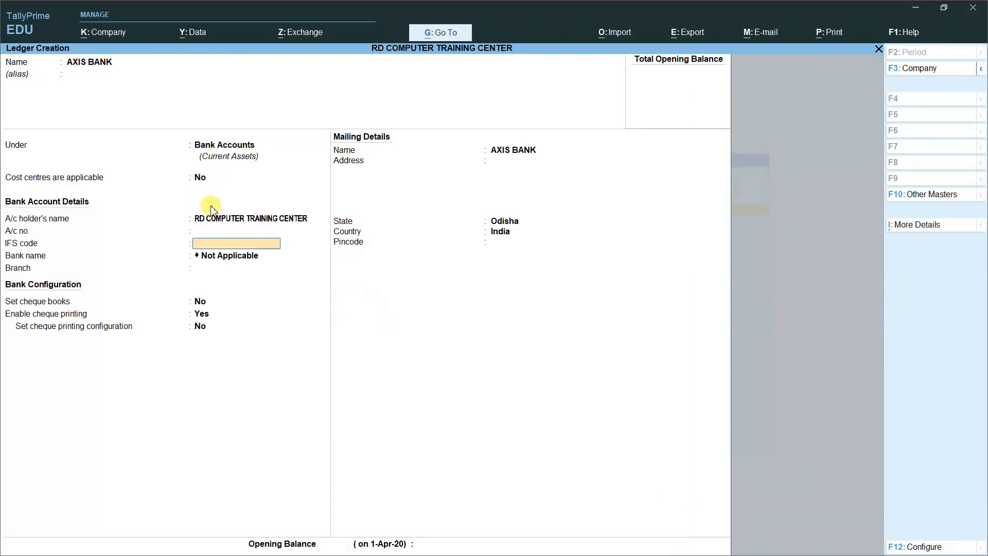
key(Return)
key(Return)
key(Return)
key(Return)
key(Return)
key(Return)
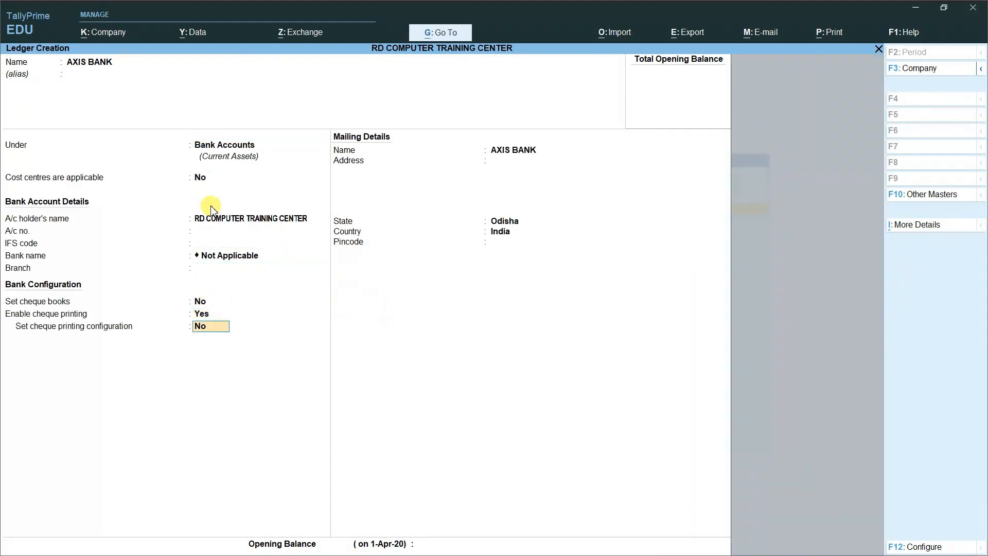
Step: Fill in the bank's address, state Odisha and pincode, add 60,000 Dr opening balance, and save
text(NPD)
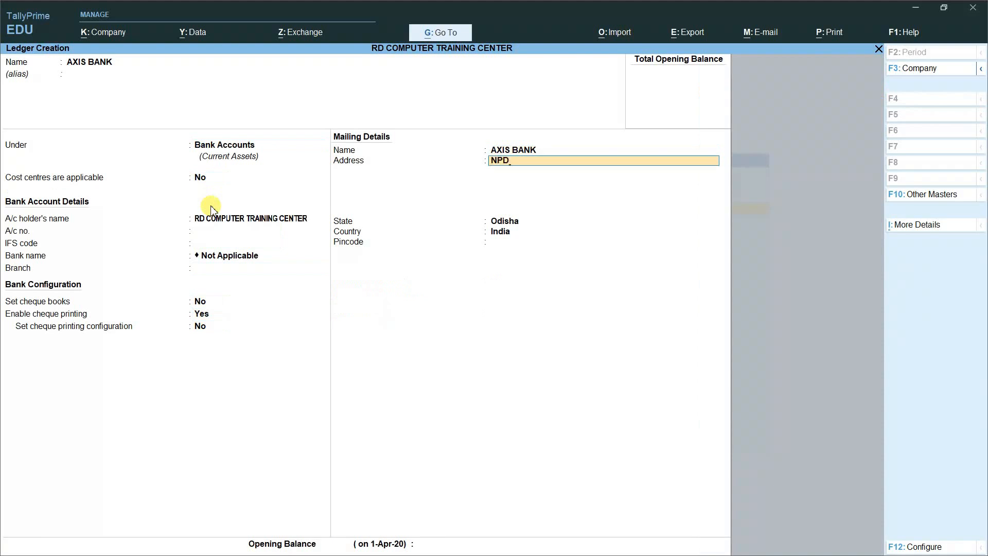
key(Return)
key(Return)
key(Return)
text(766105)
key(Return)
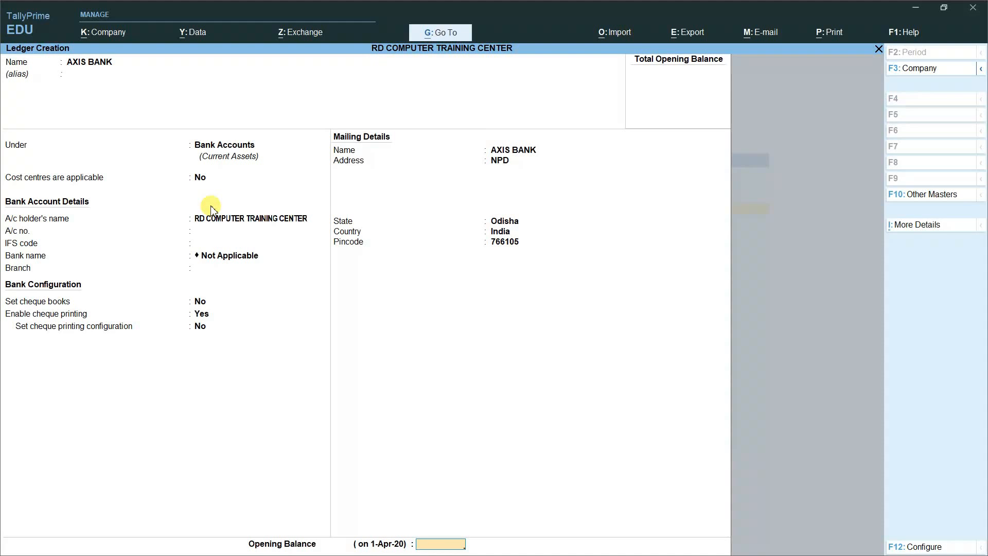
text(60000)
key(Return)
key(Return)
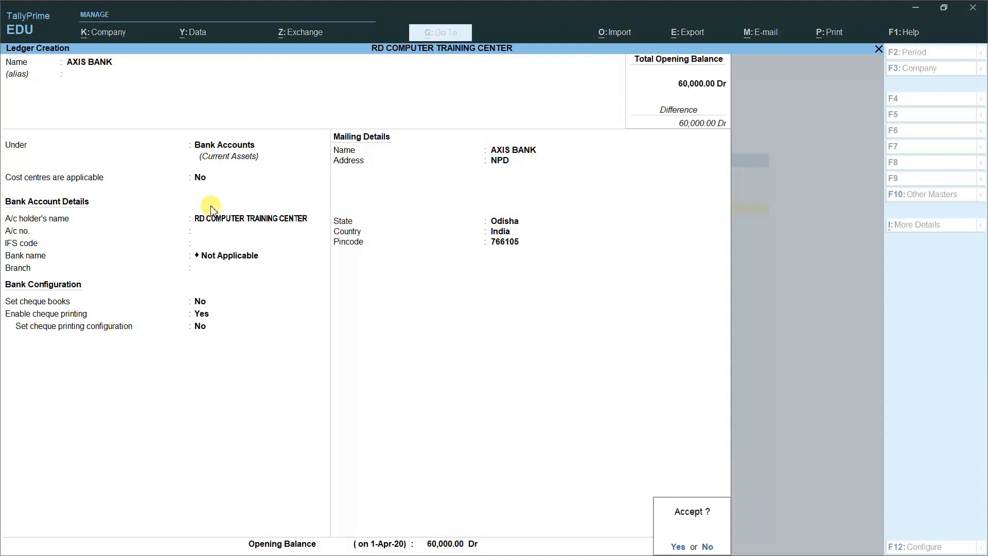
key(Return)
key(Escape)
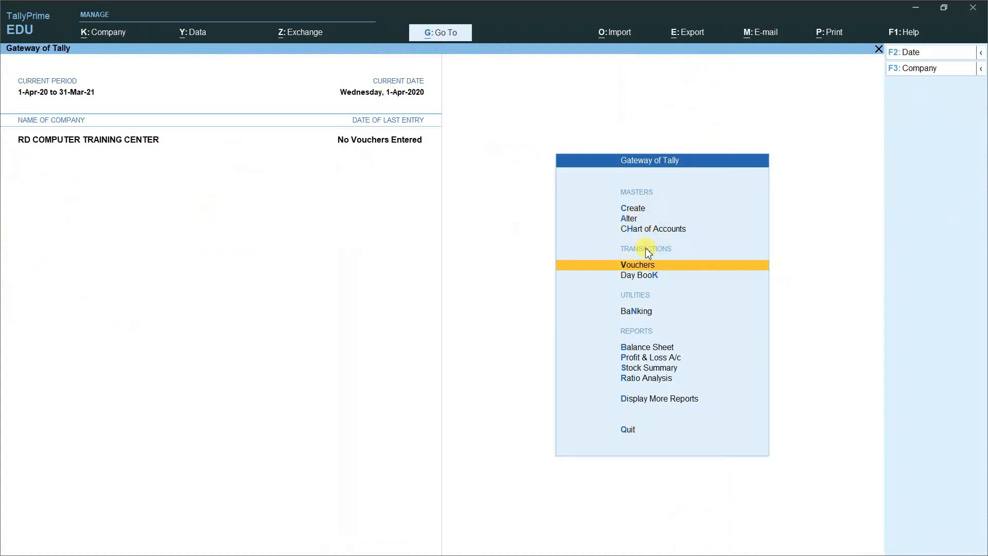
Step: Open voucher entry from the Gateway of Tally, starting on a blank Payment voucher
click(637, 265)
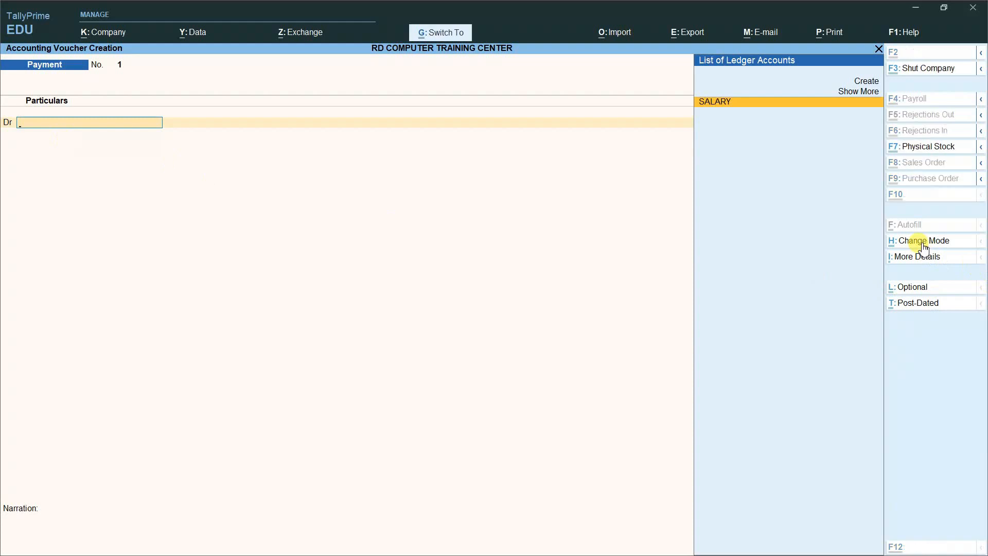
Step: Keep the Payment voucher in Double Entry mode and debit SALARY with 25,000
key(ctrl+h)
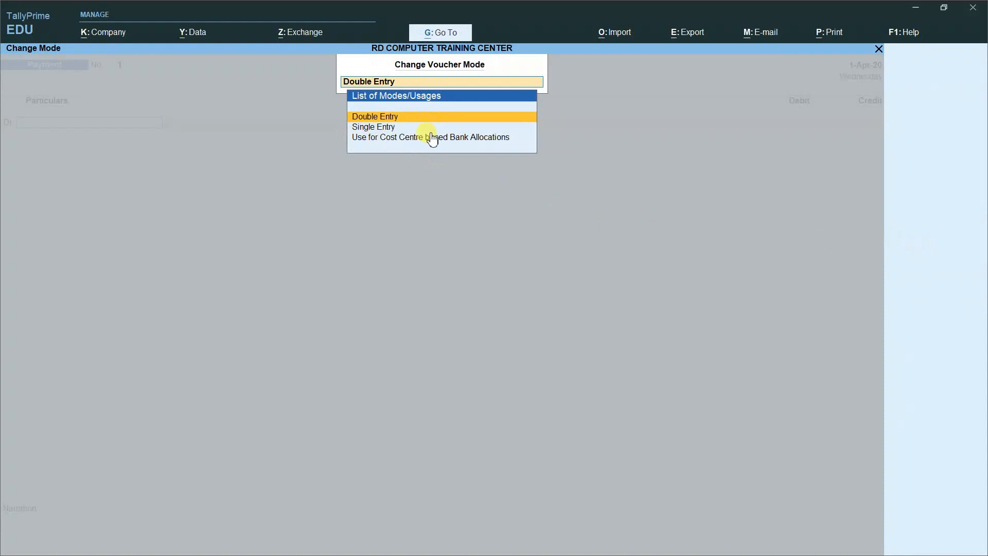
key(BackSpace)
key(Return)
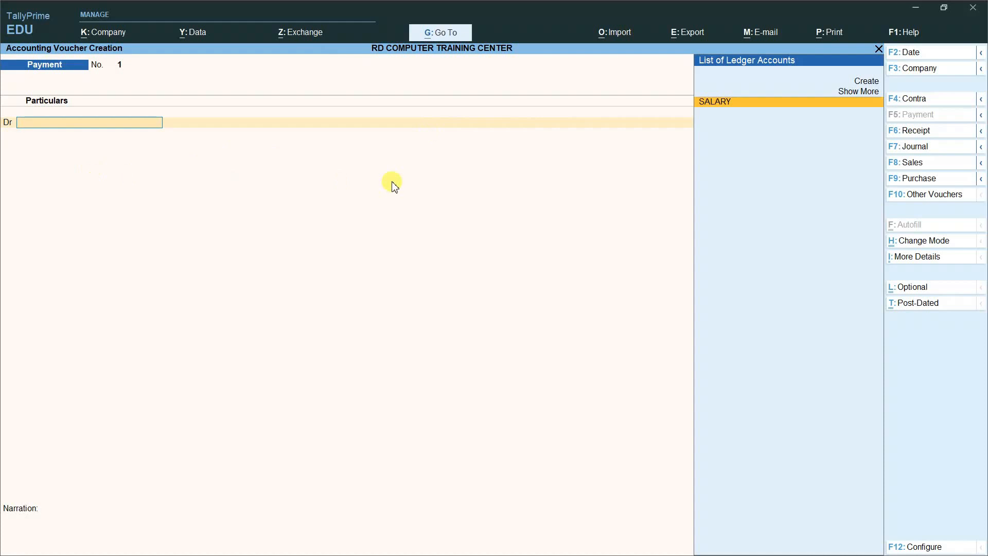
key(Return)
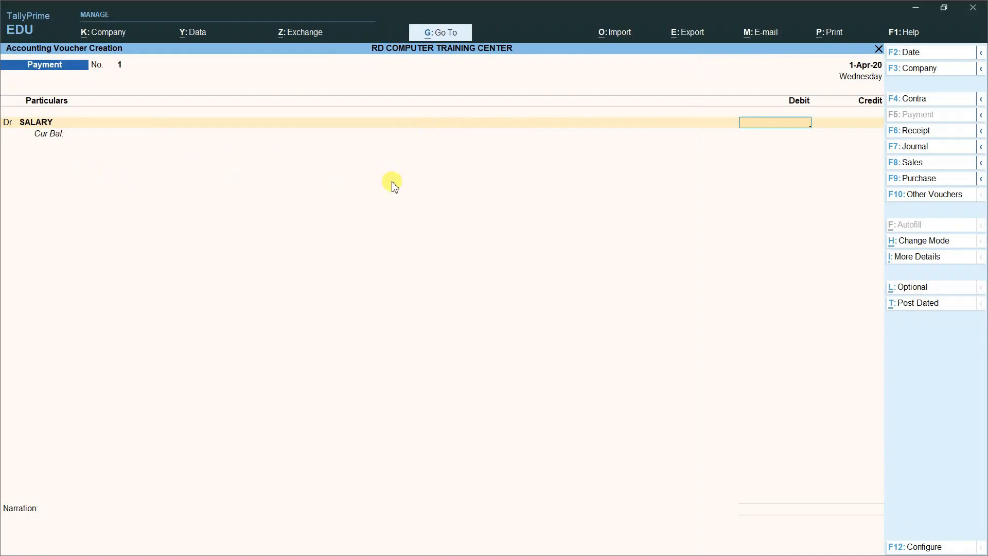
text(25000)
Step: Allocate the 25,000 SALARY debit under EMPLOYEE SALARY to the first listed cost centre
key(Return)
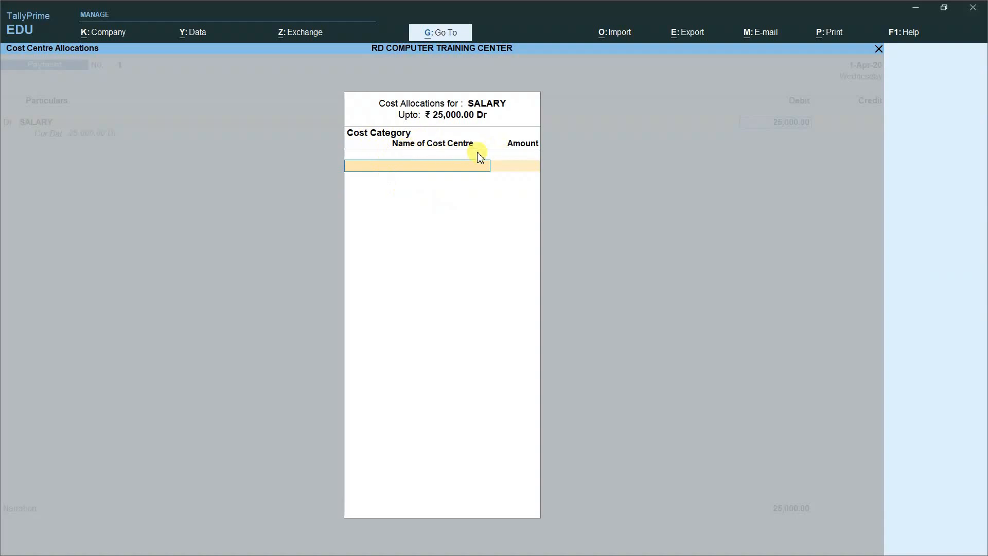
click(471, 169)
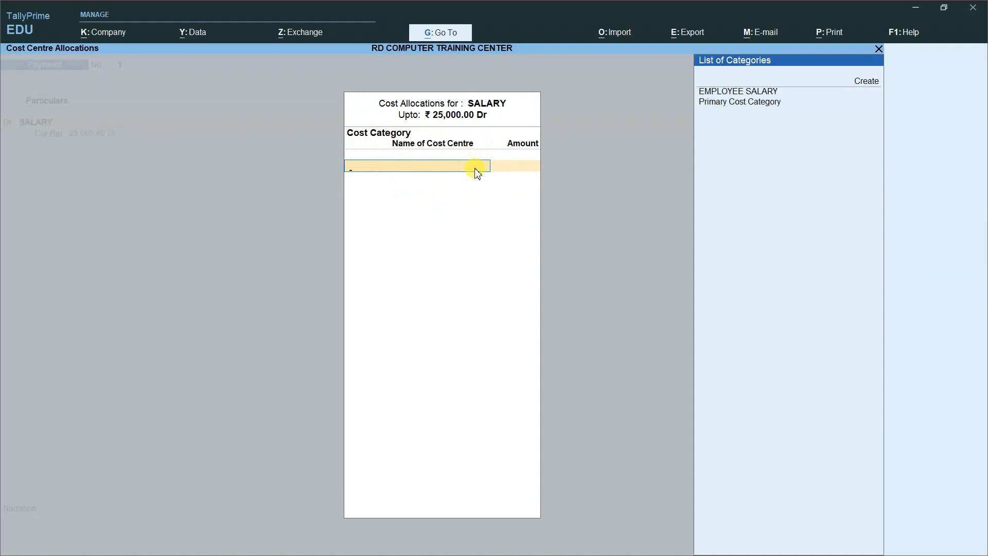
key(Down)
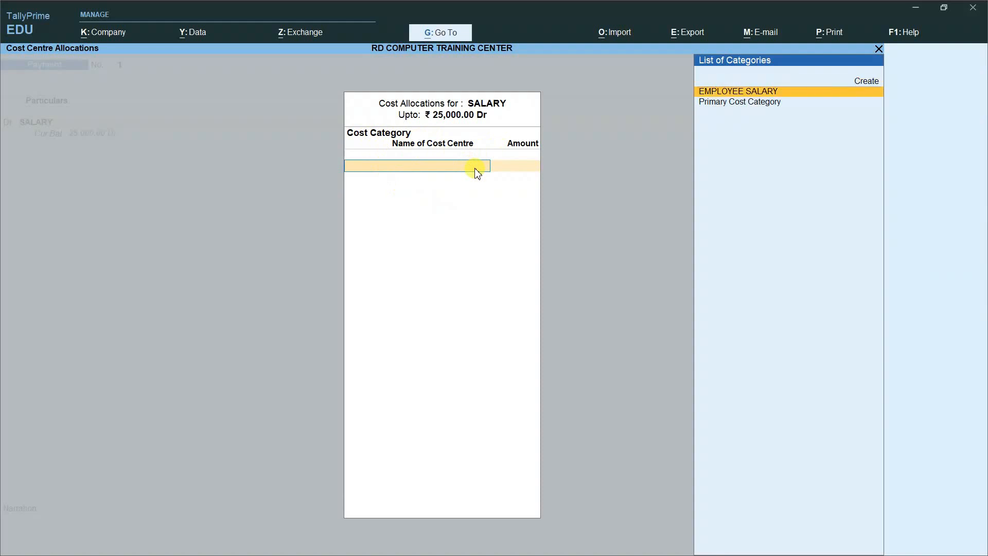
key(Return)
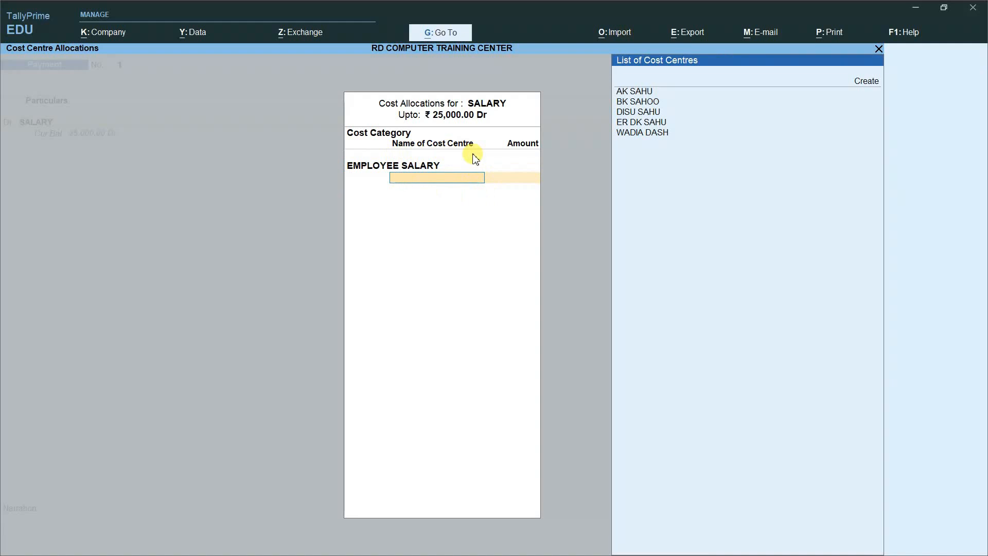
key(Down)
key(Down)
key(Return)
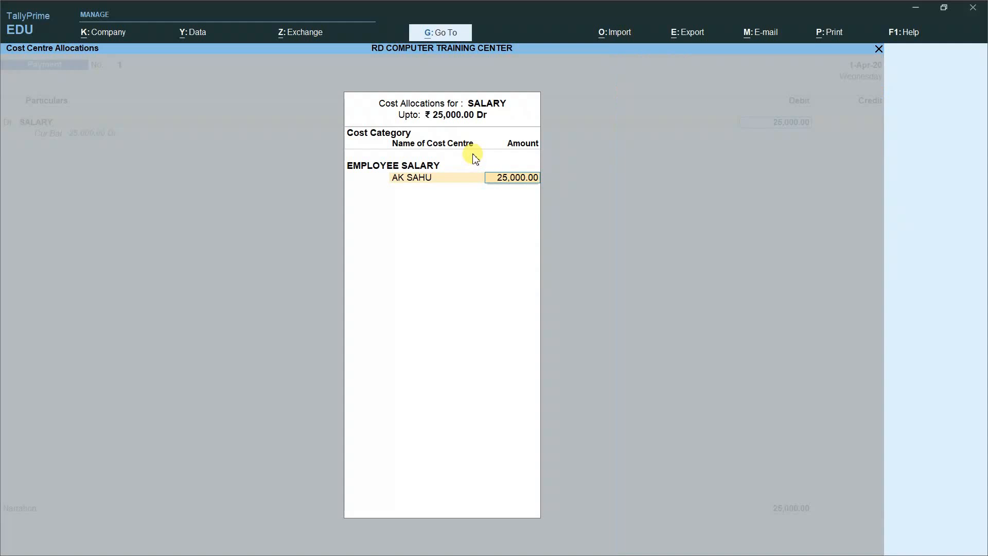
Step: Allocate 4,500, 5,000 and 3,000 to the first three employee cost centres
key(BackSpace)
text(4500)
key(Return)
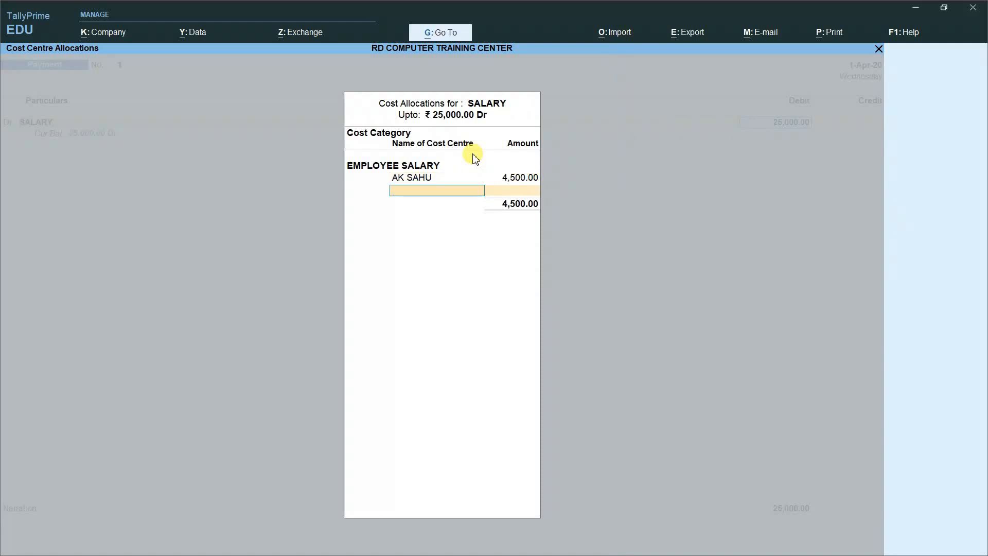
key(Down)
key(Down)
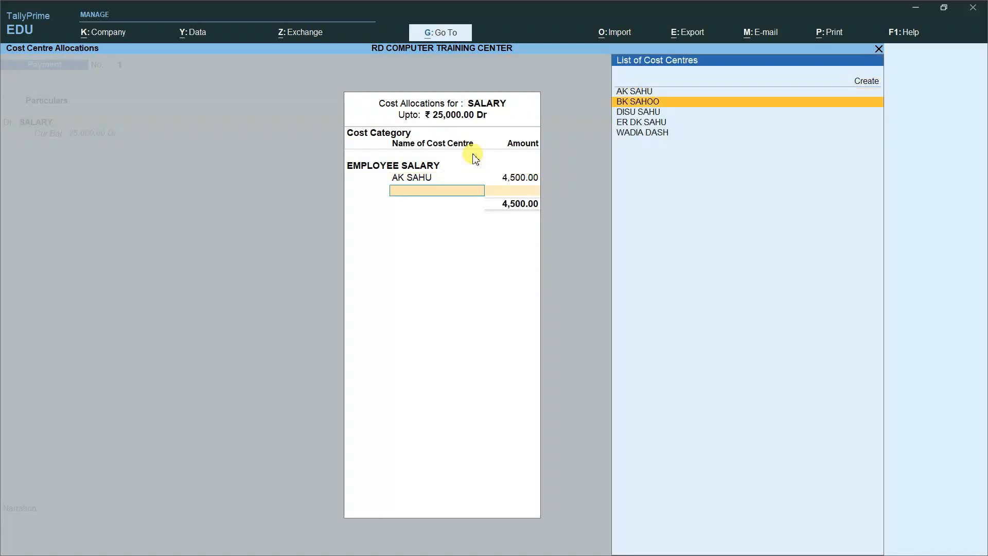
key(Return)
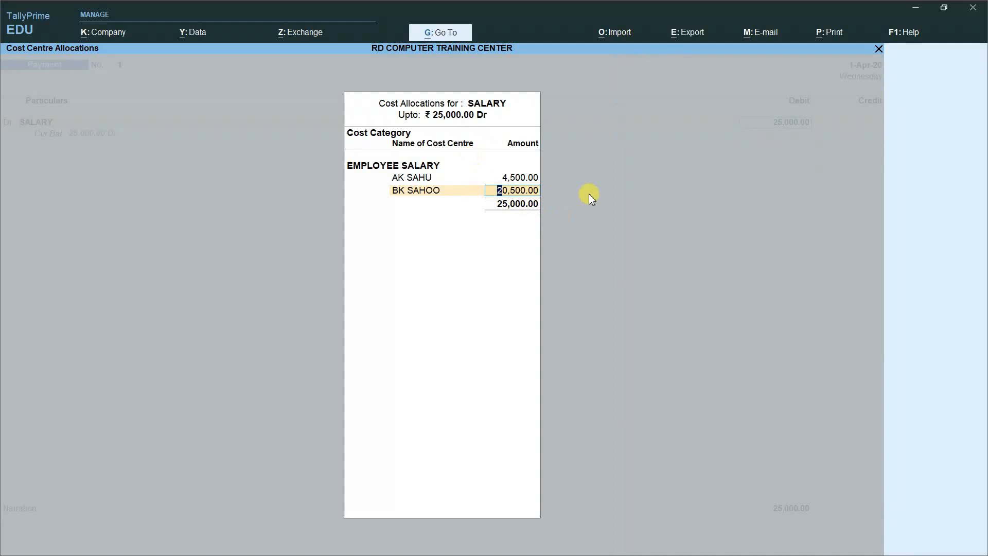
text(5000)
key(Return)
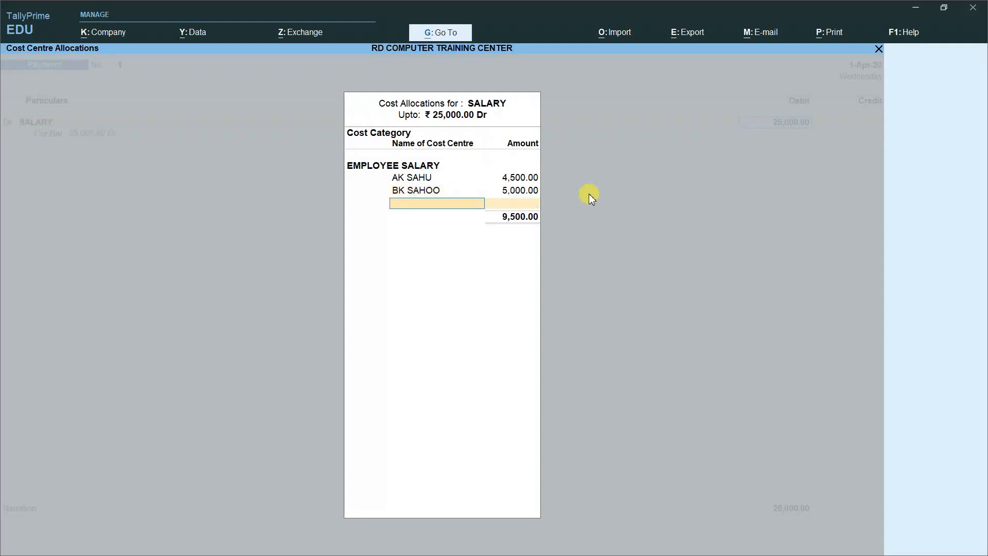
key(Down)
key(Down)
key(Down)
key(Down)
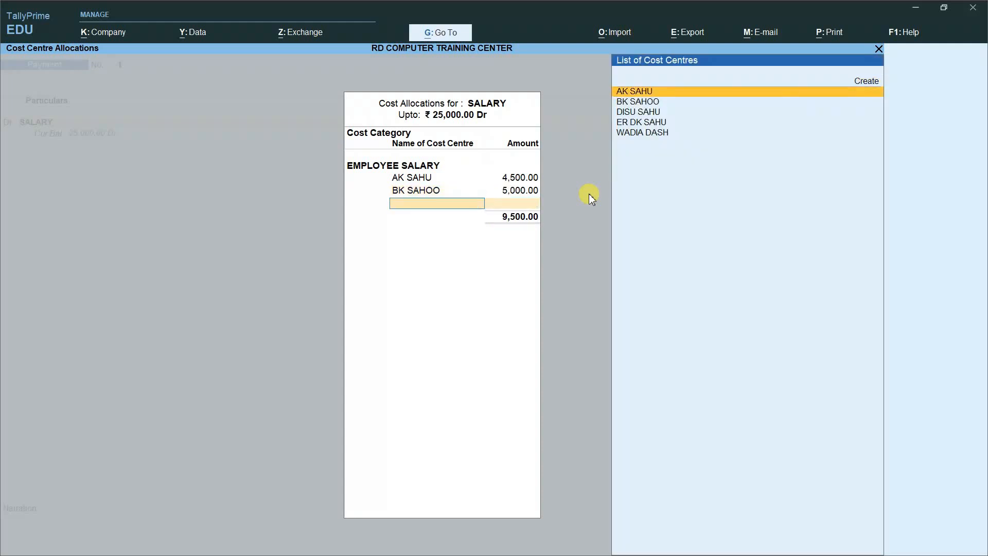
key(Return)
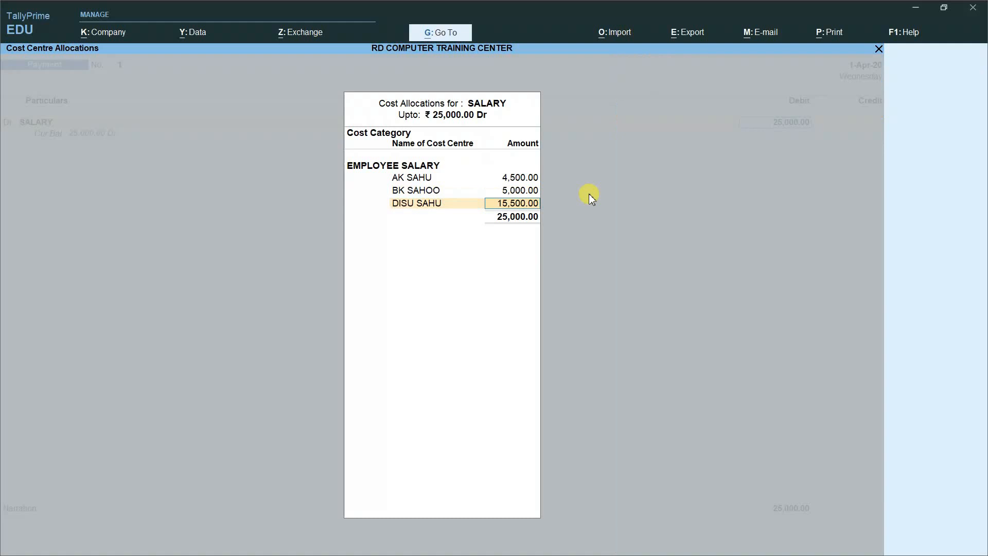
text(3000)
key(Return)
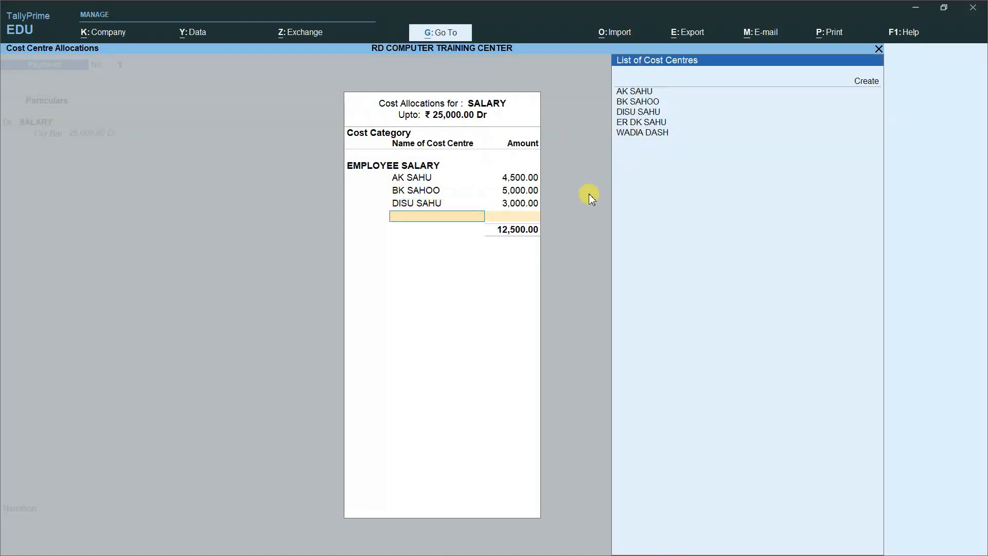
Step: Add 7,500 and 5,000 for two more cost centres, bringing the total to 25,000
key(Down)
key(Down)
key(Down)
key(Down)
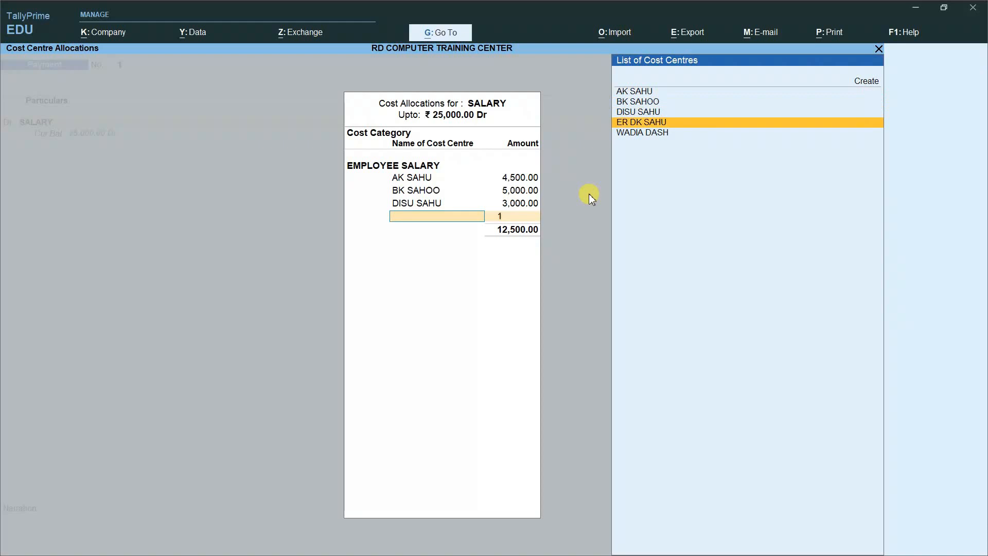
key(Return)
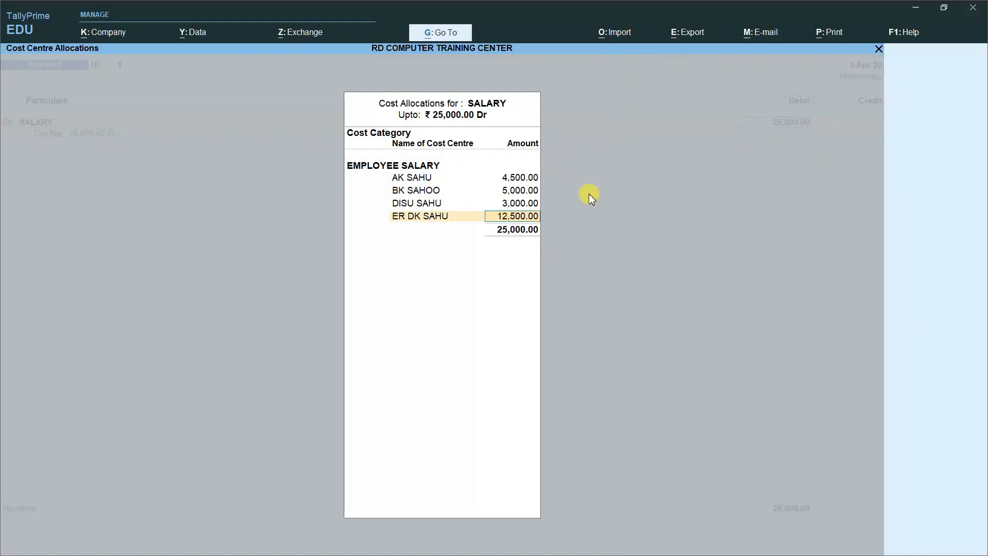
text(7500)
key(Return)
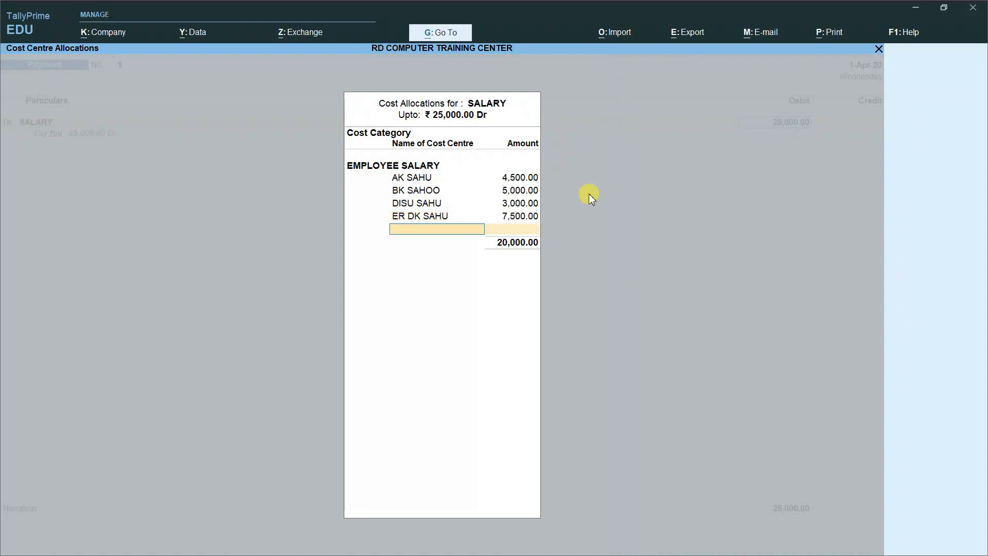
key(Down)
key(Down)
key(Down)
key(Down)
key(Down)
key(Down)
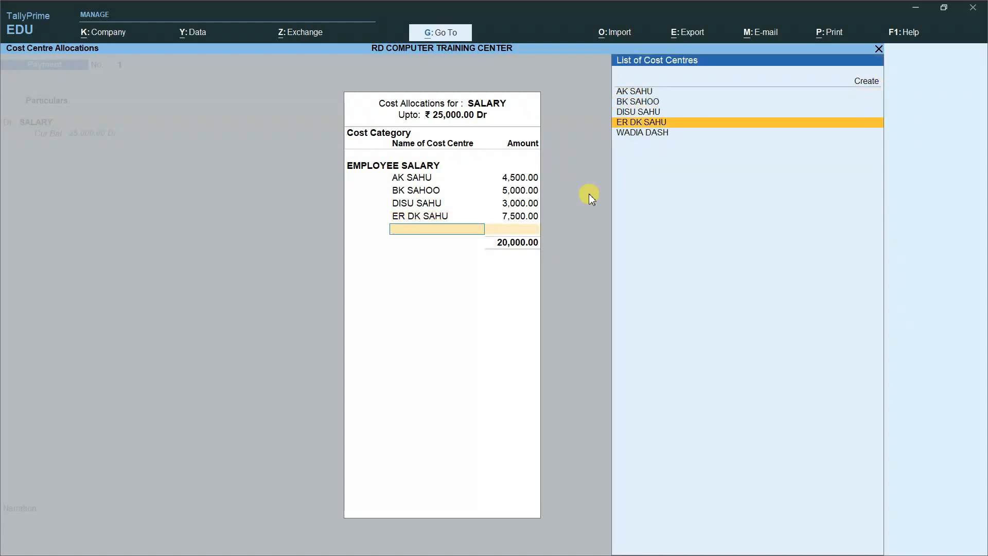
key(Return)
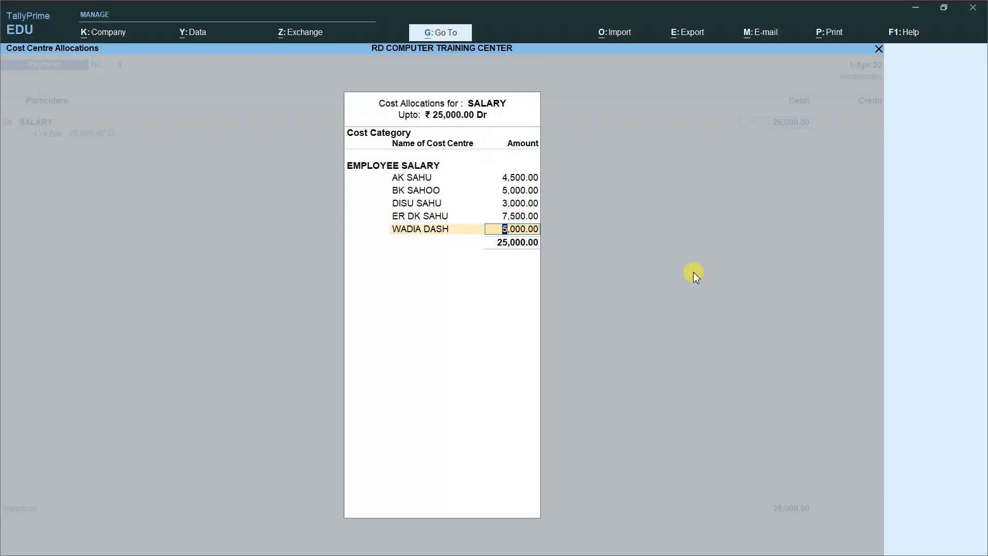
key(Return)
key(Return)
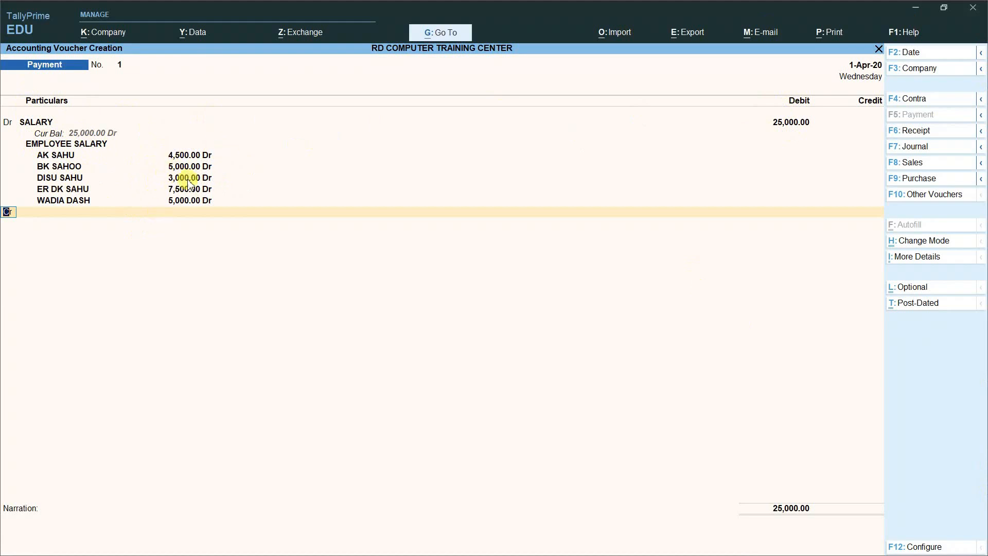
Step: Credit AXIS BANK 25,000 by cheque, narrate 'BEING SALARY PAID TO COST CENTER', and save
key(Return)
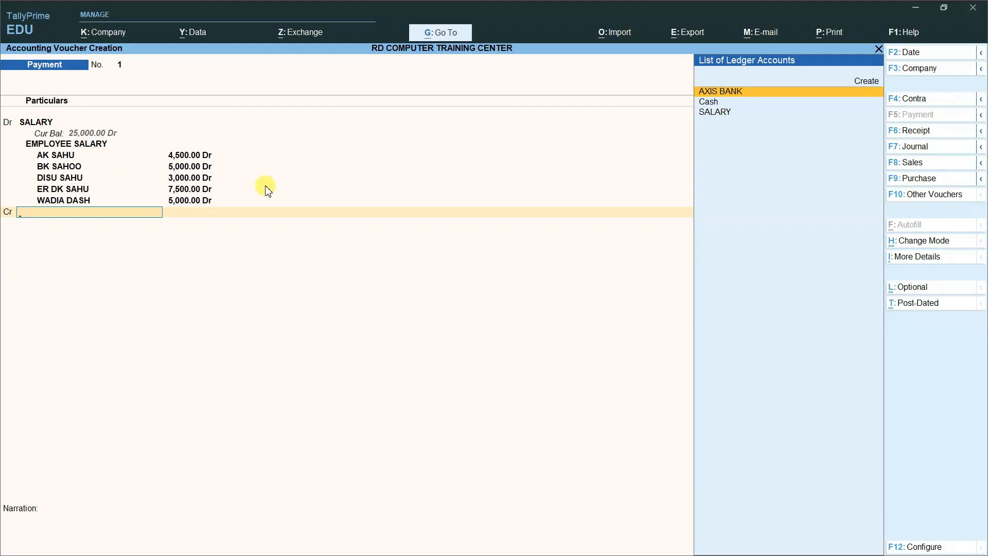
key(Return)
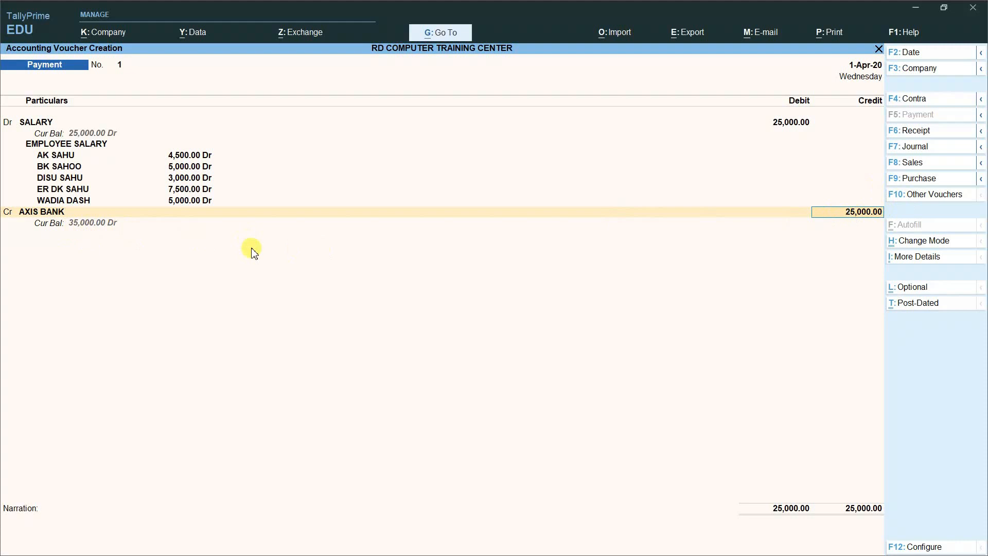
key(Return)
key(Return)
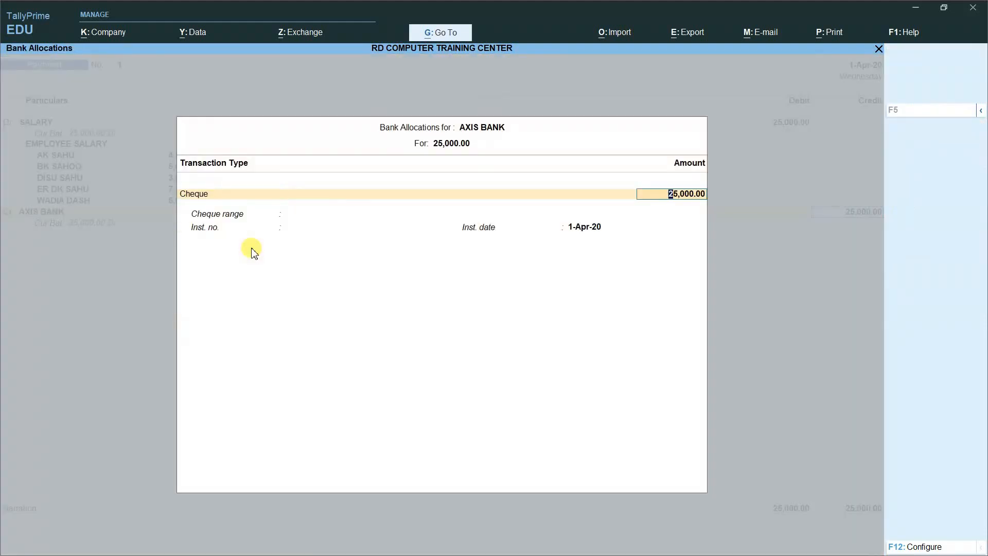
key(Return)
key(Return)
key(Return)
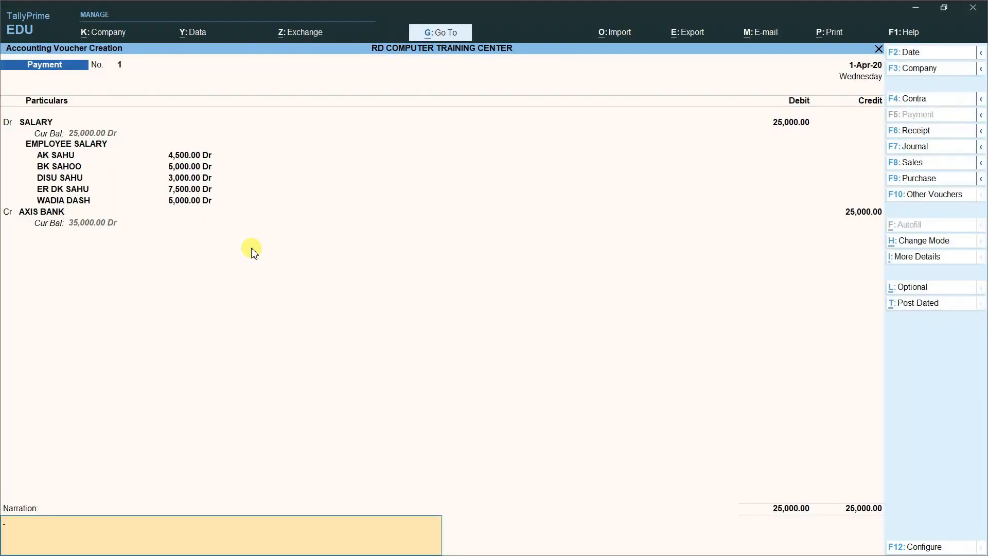
text(BEING SALARY PAID TO COST CENTER)
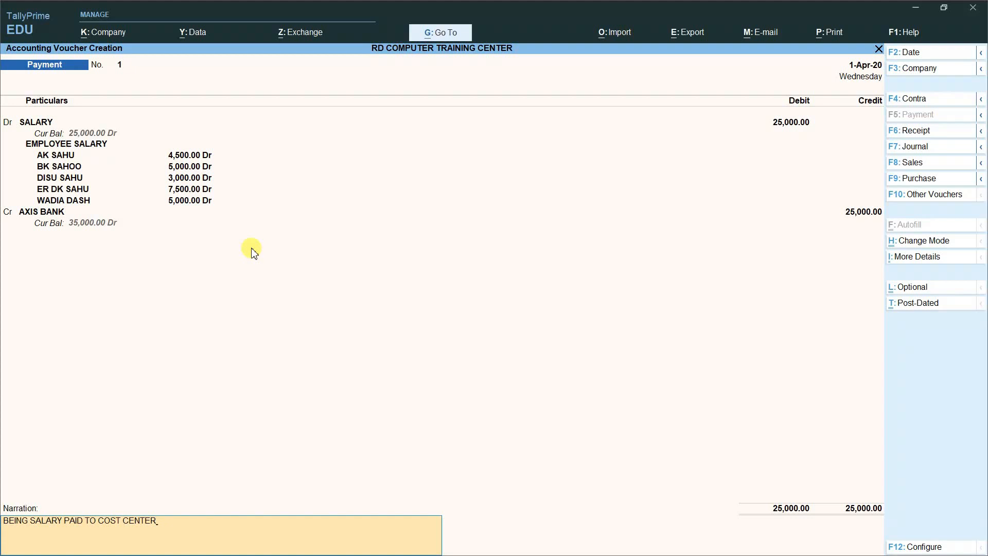
key(Return)
key(Return)
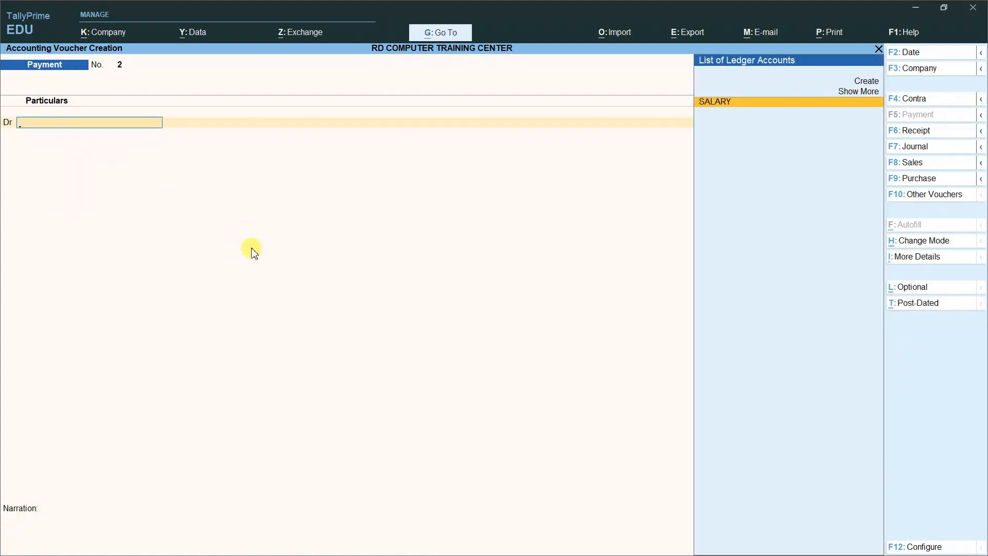
Step: Quit the blank voucher and reopen SALARY payment voucher No. 1 from the Day Book
key(Escape)
key(Return)
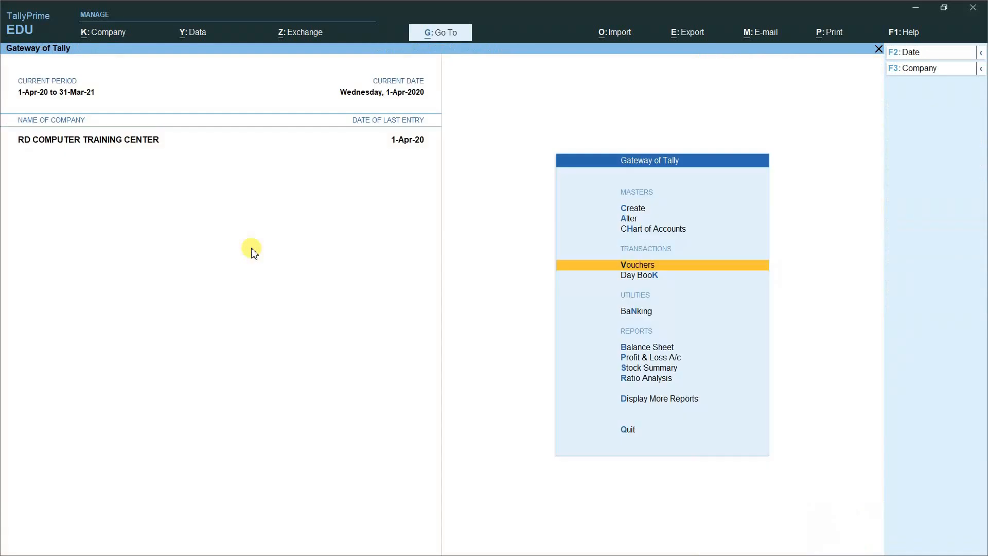
key(Down)
key(Return)
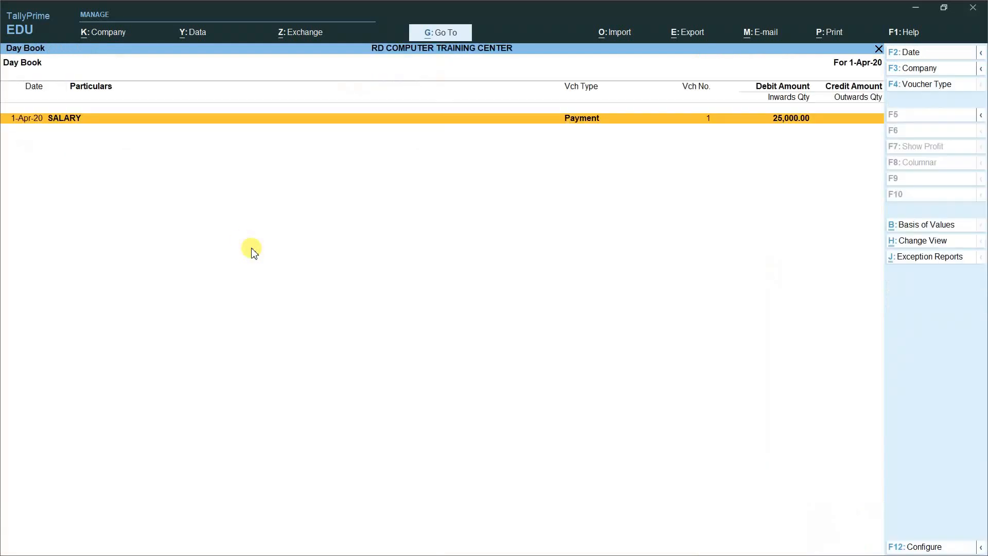
key(Return)
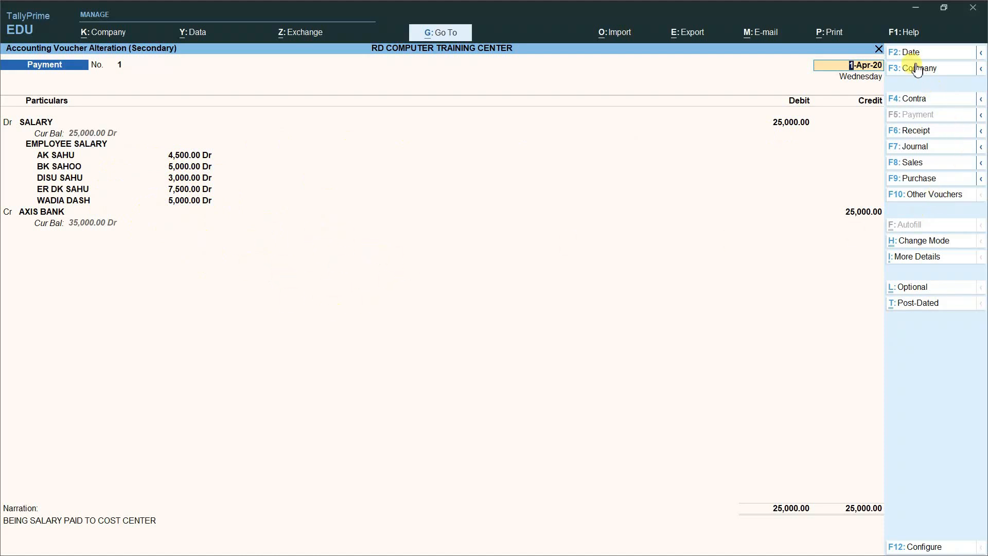
click(832, 33)
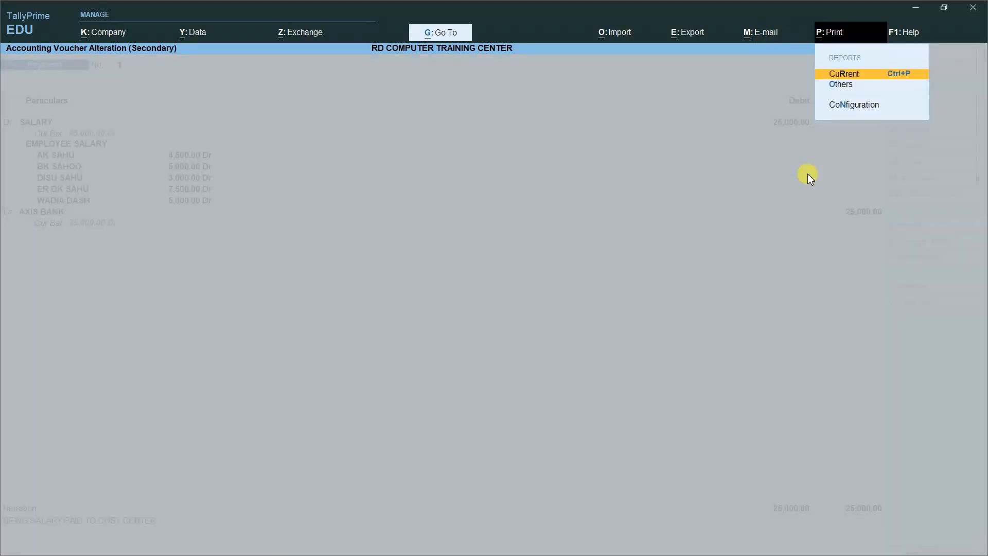
key(Return)
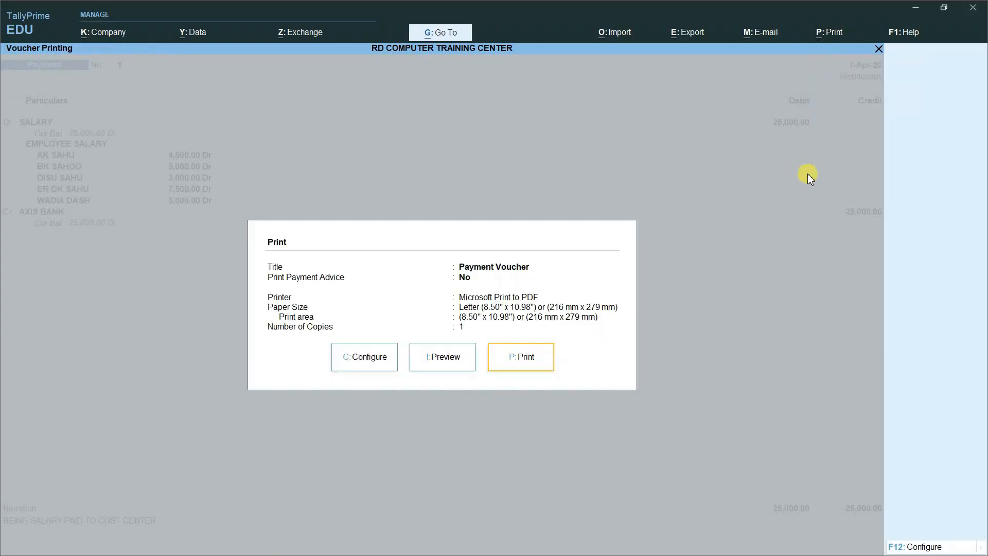
click(443, 361)
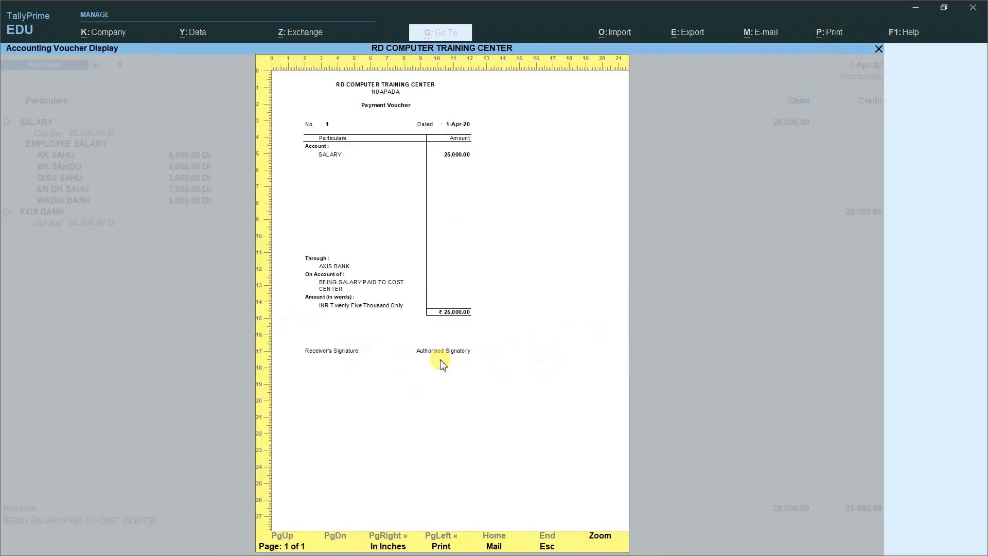
click(488, 271)
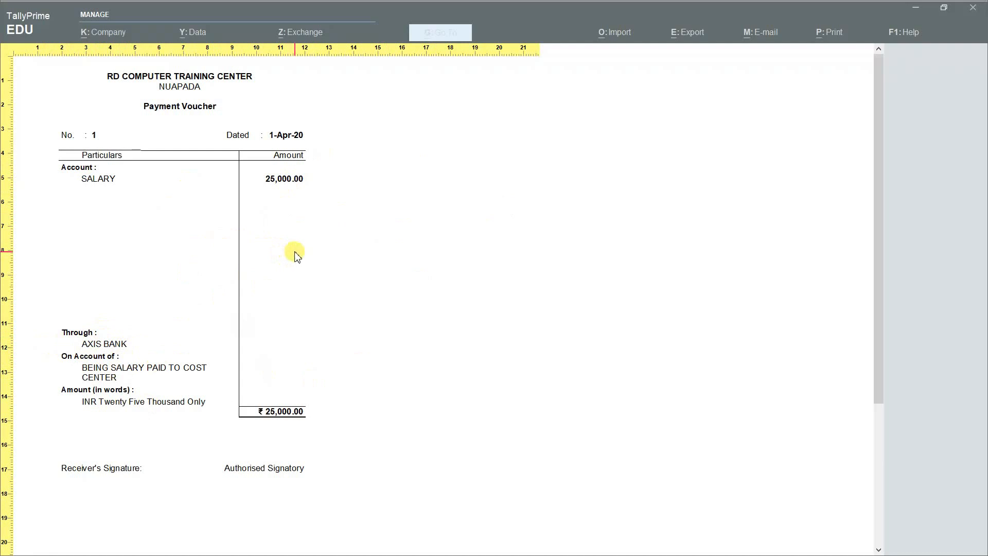
key(Escape)
key(Escape)
key(Escape)
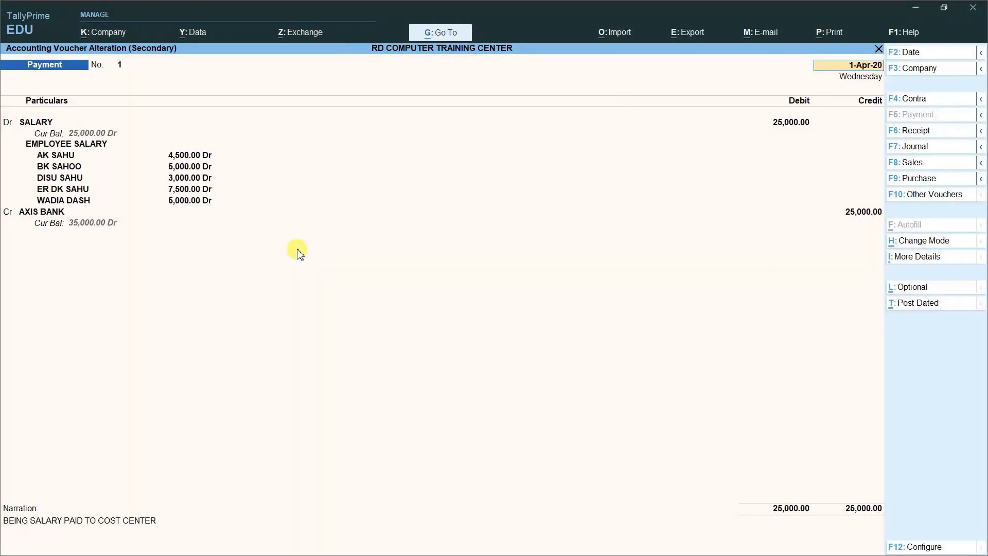
key(Escape)
key(Escape)
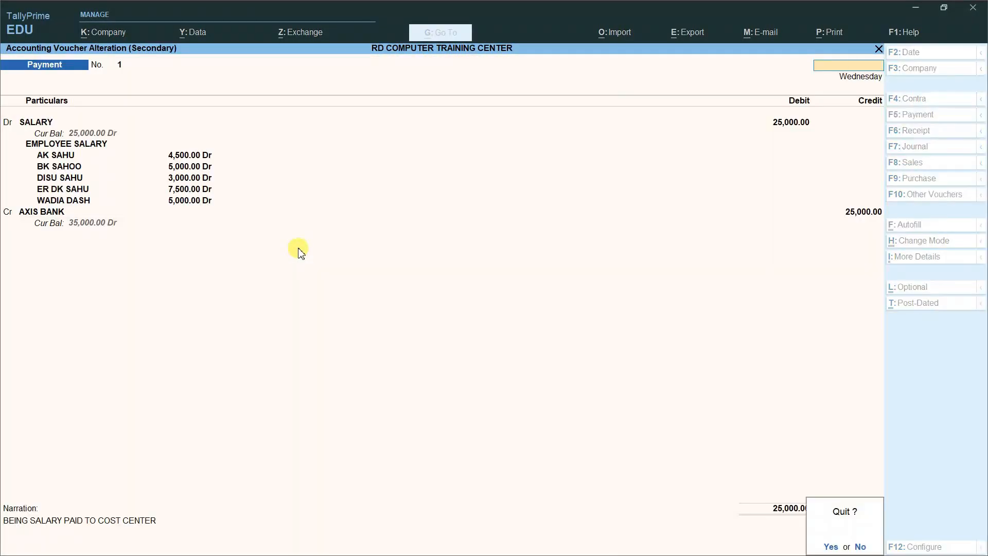
Step: Close the SALARY voucher and Day Book, then start a new ledger from Create
key(y)
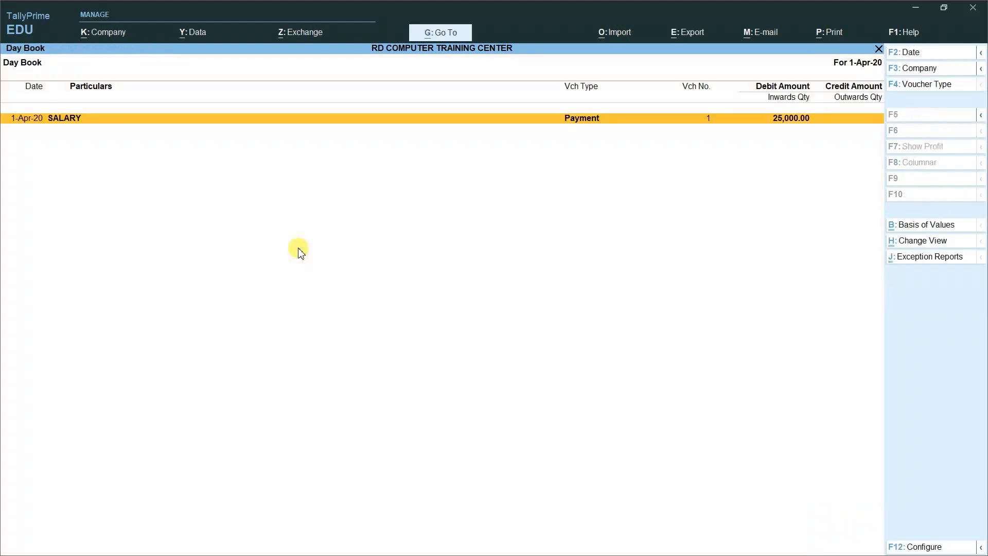
key(Escape)
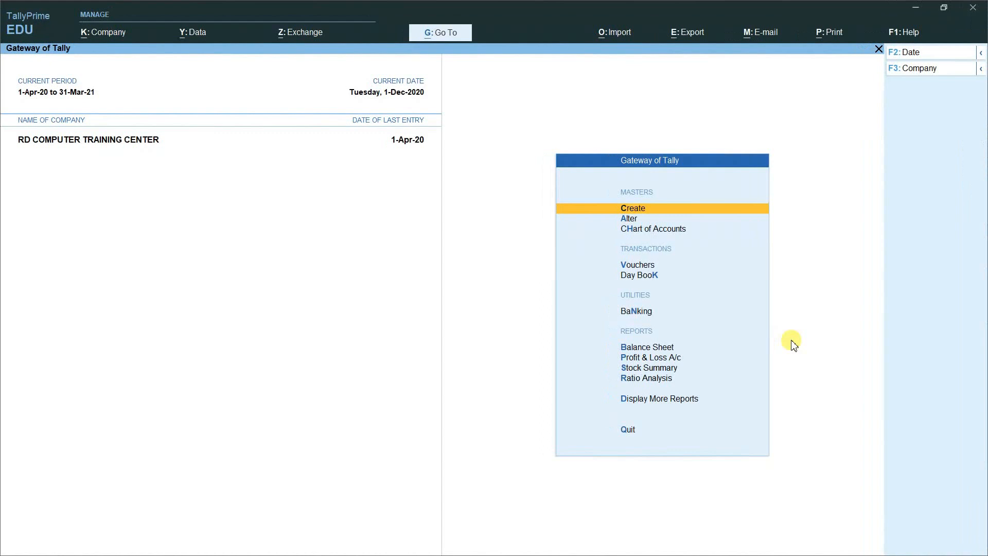
key(Return)
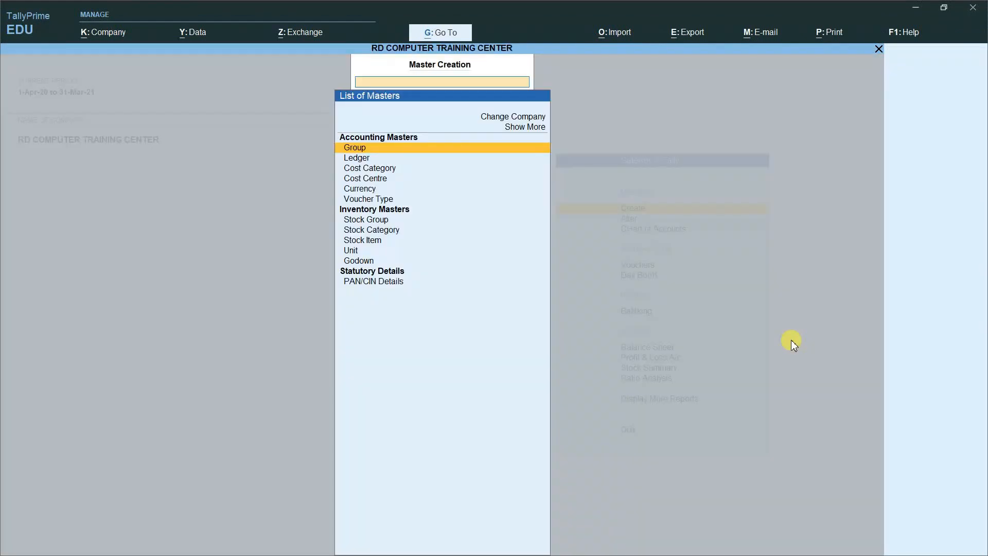
key(Down)
key(Return)
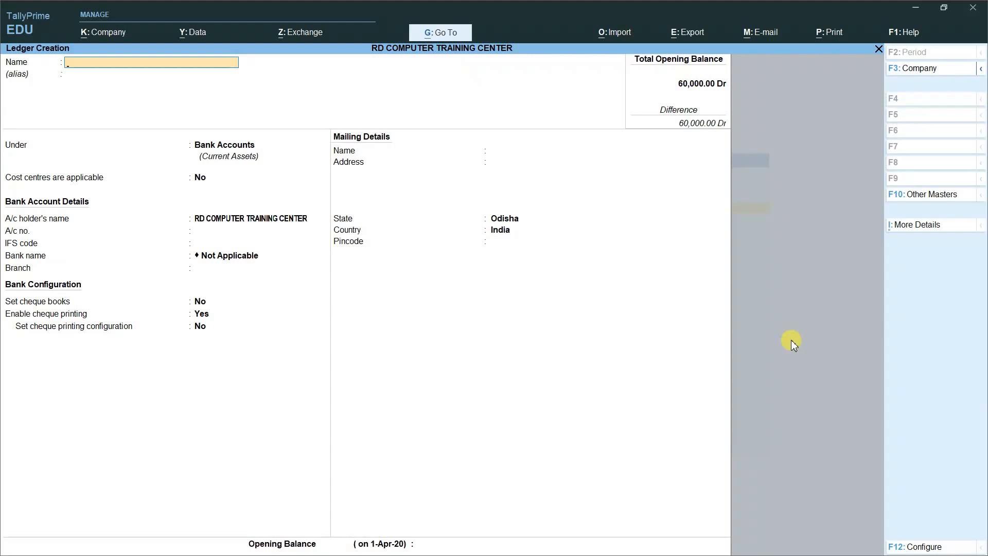
Step: Create and save a BONUS ledger under Indirect Expenses with cost centres applicable
text(BONUS)
key(Return)
key(Return)
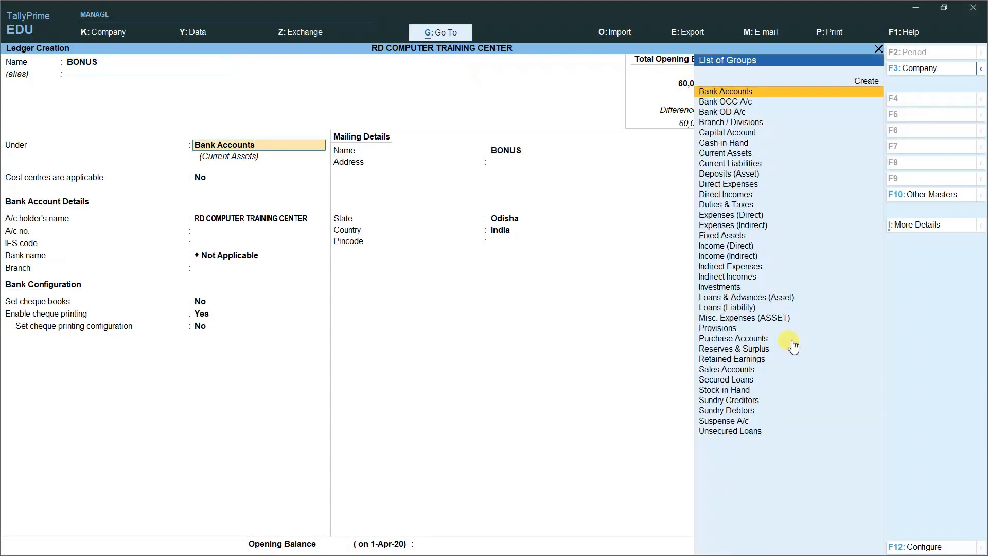
text(IN)
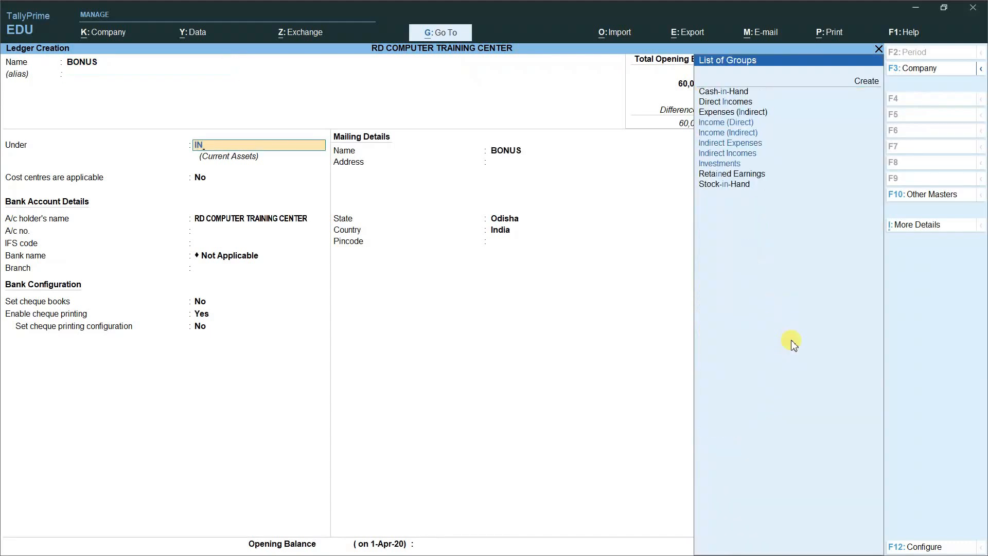
key(Down)
key(Down)
key(Down)
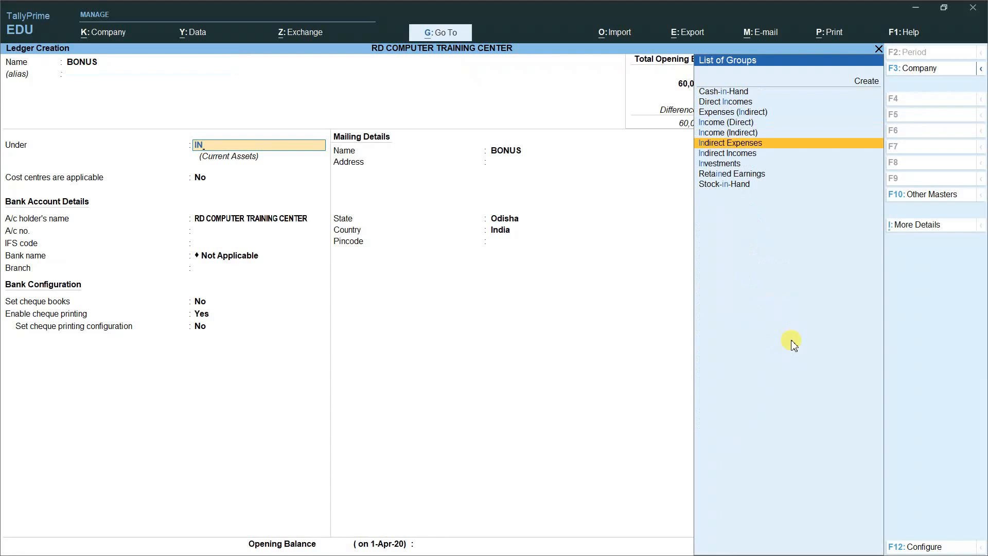
key(Return)
key(Return)
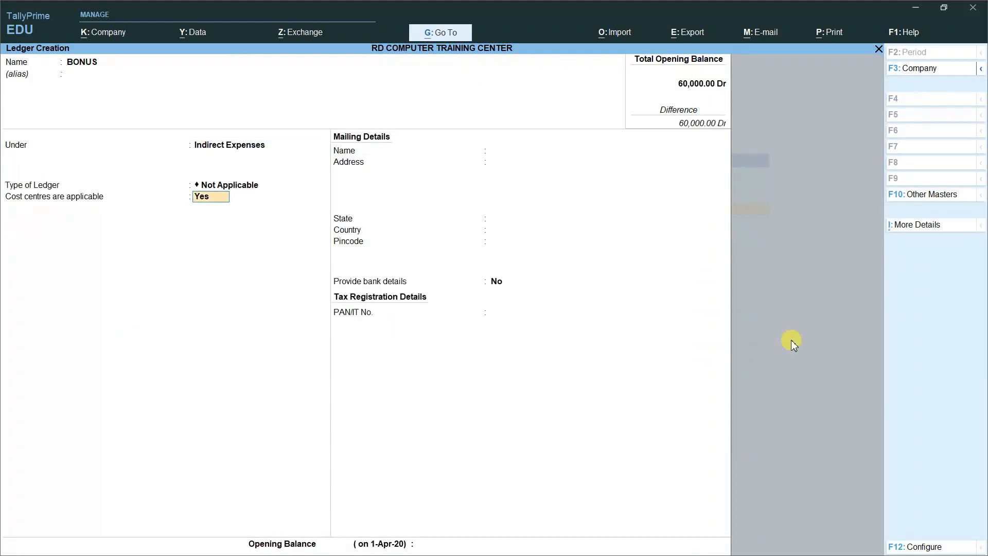
key(Return)
key(Return)
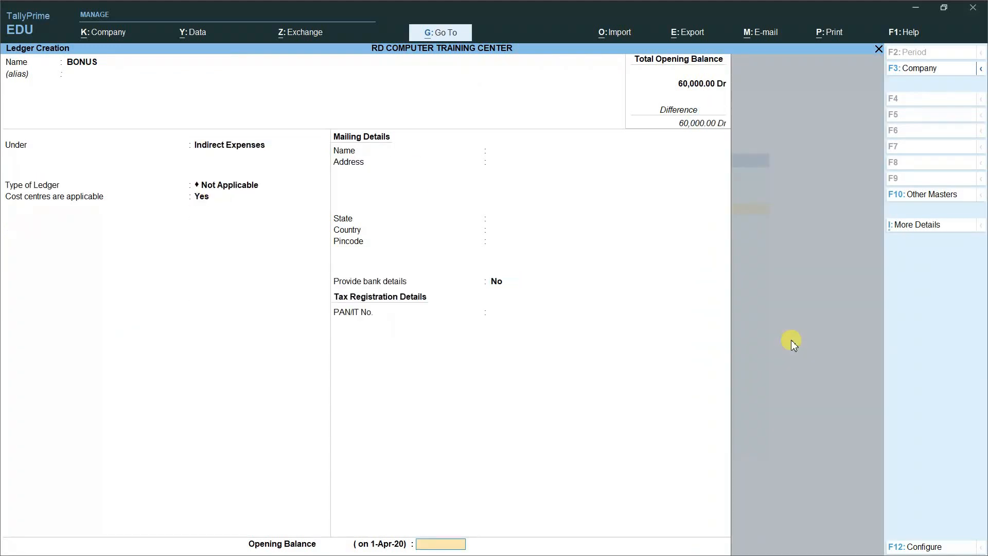
key(Return)
key(Return)
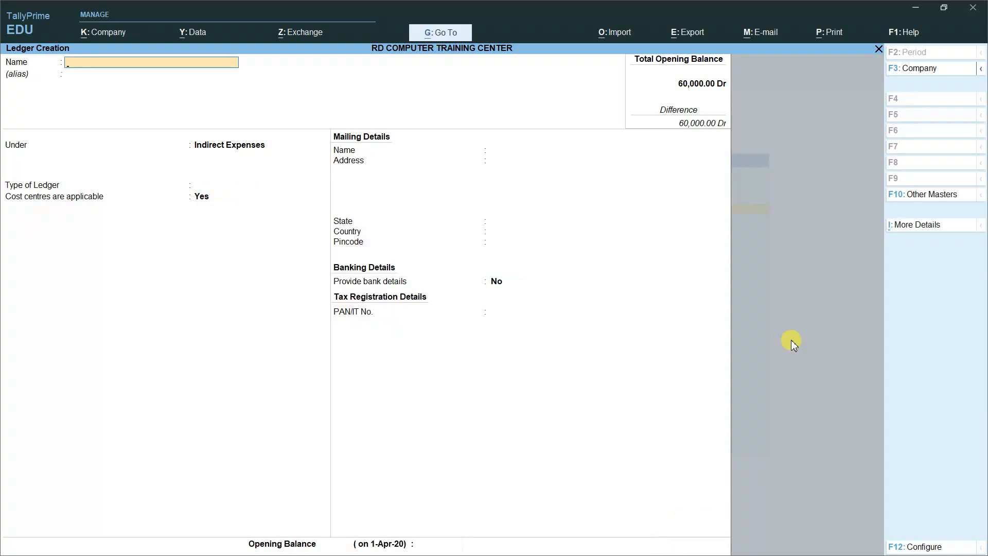
key(Escape)
key(Return)
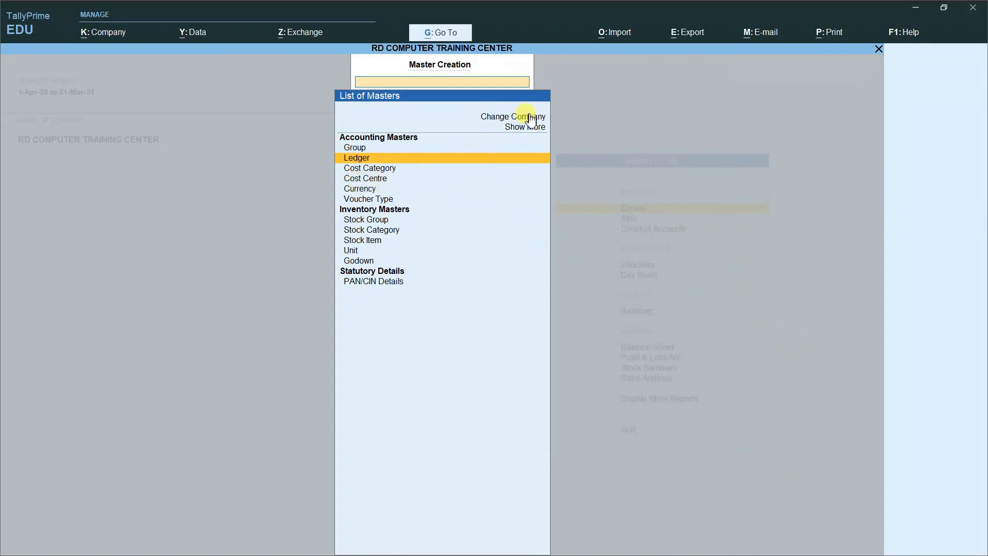
Step: Create a new Cost Centre Class named BONUS PAYMENT from the Show More master list
click(520, 129)
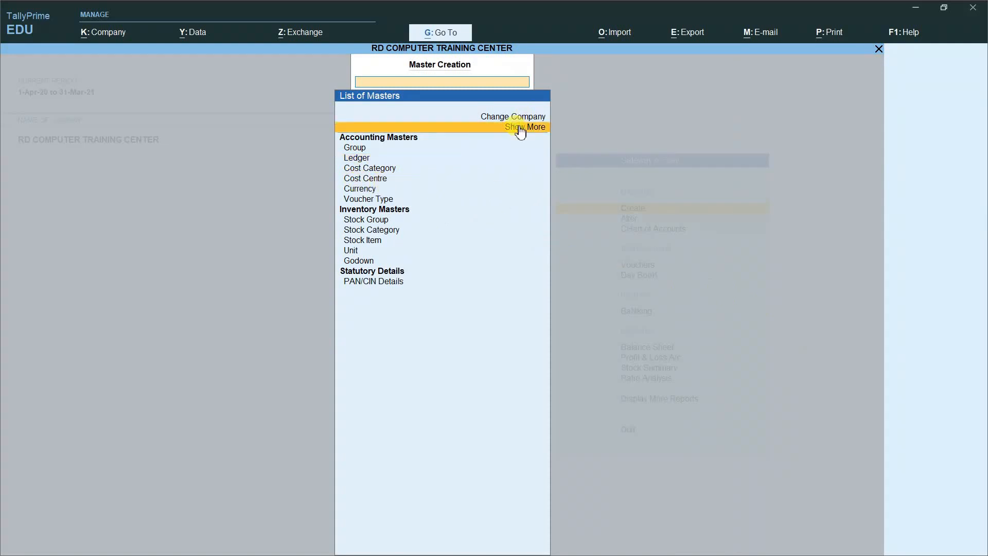
click(520, 130)
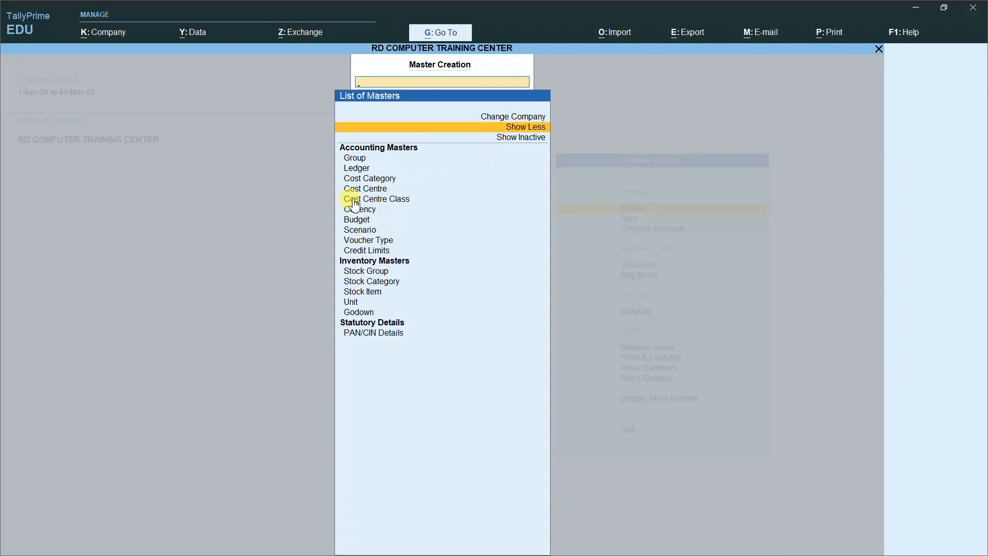
click(392, 204)
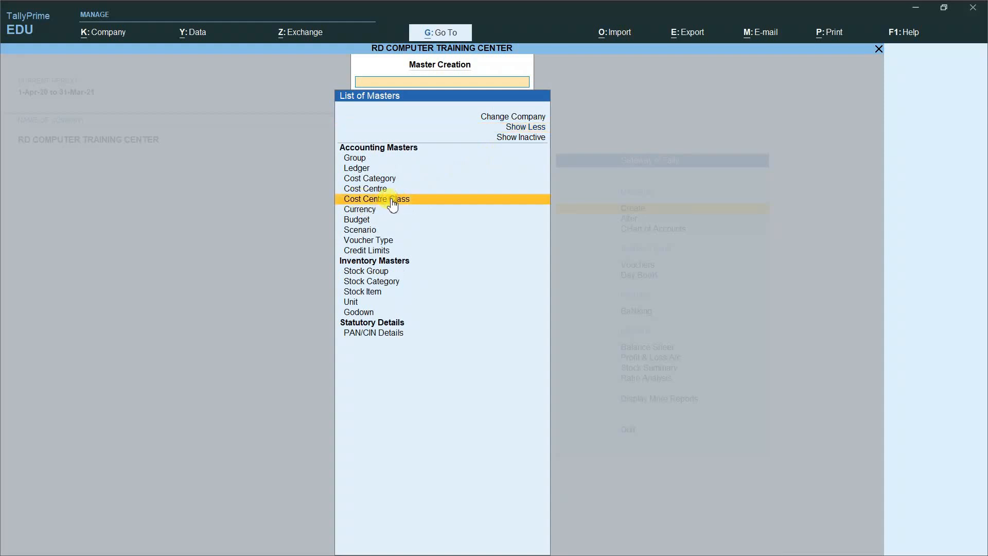
click(391, 201)
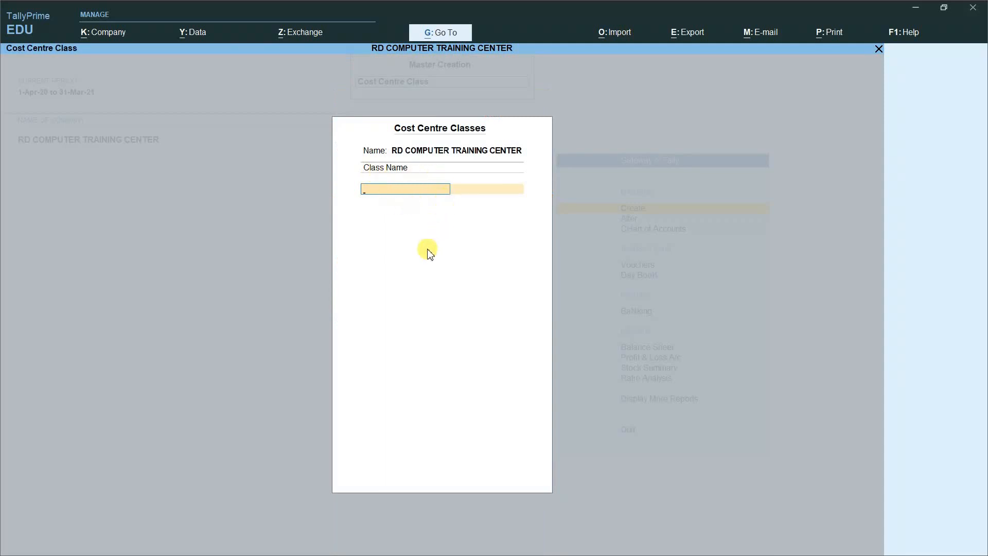
text(BONUS PAYMEN)
key(Return)
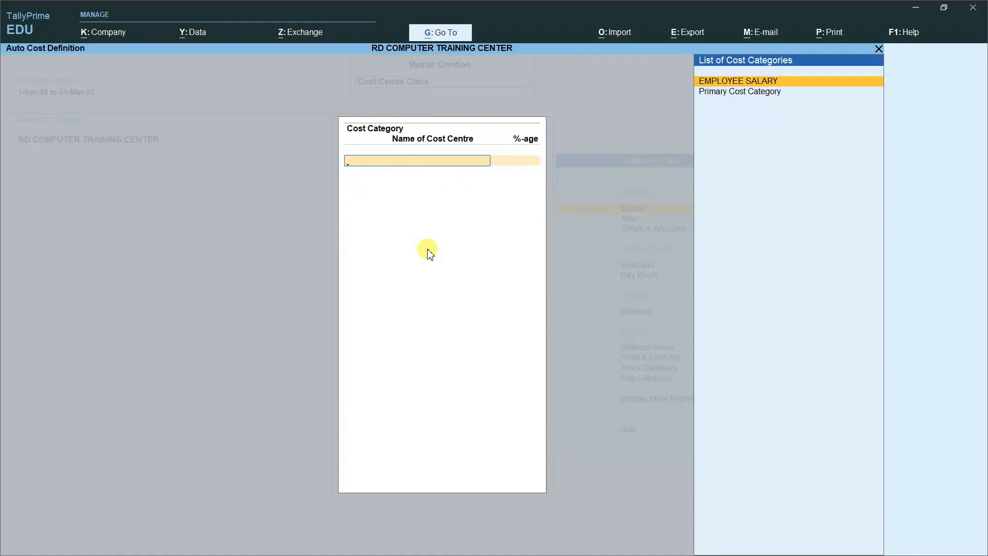
Step: Choose EMPLOYEE SALARY and allocate 15%, 17% and 12% to the first three employee cost centres
key(Return)
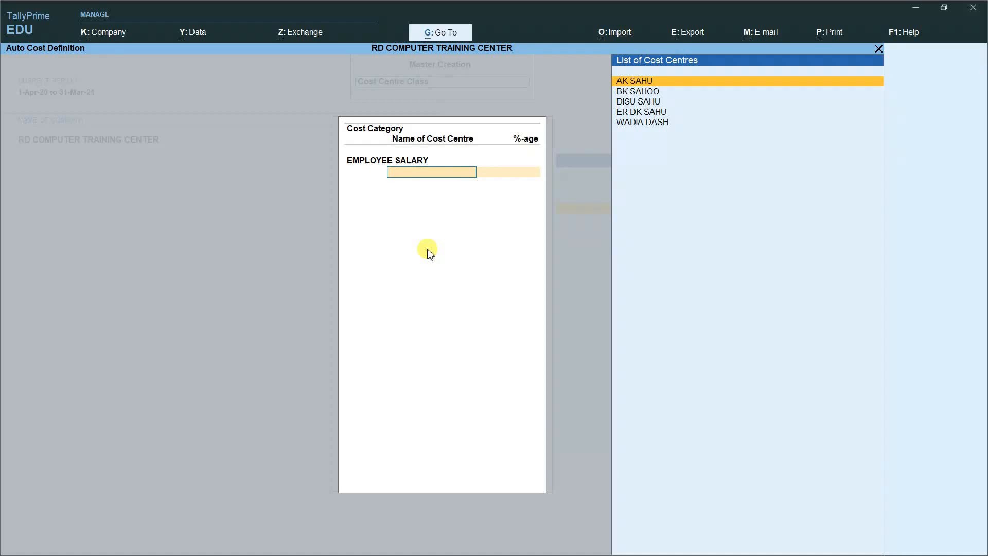
key(Return)
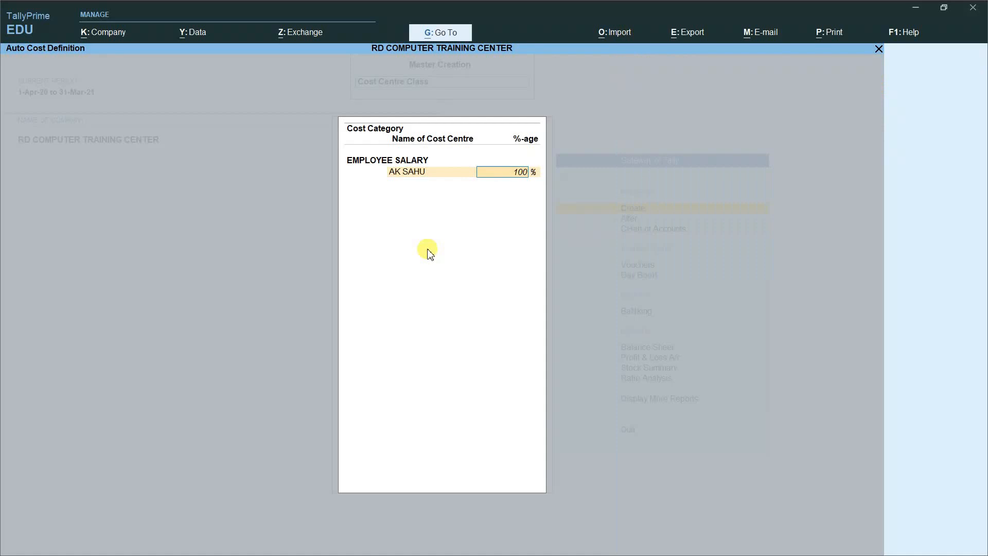
text(15)
key(Return)
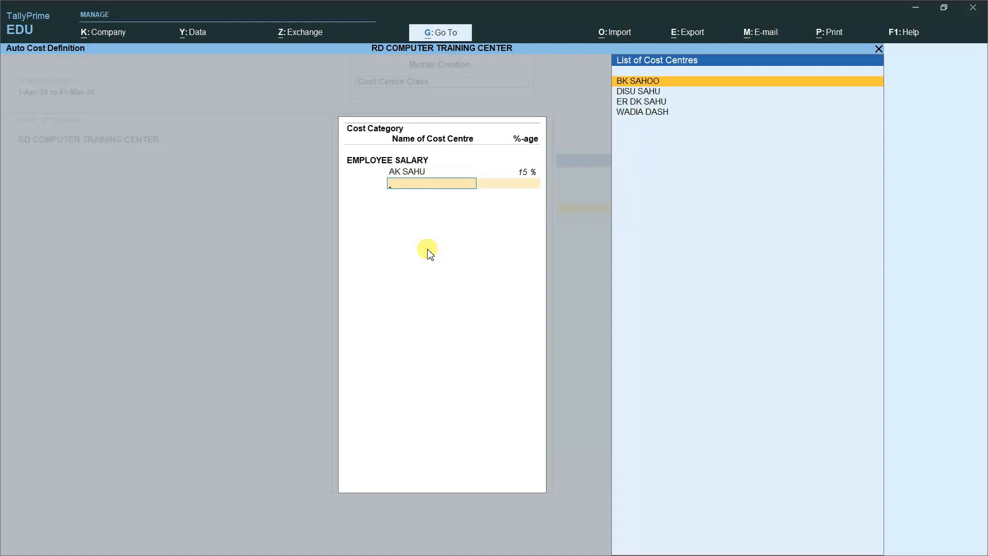
key(Return)
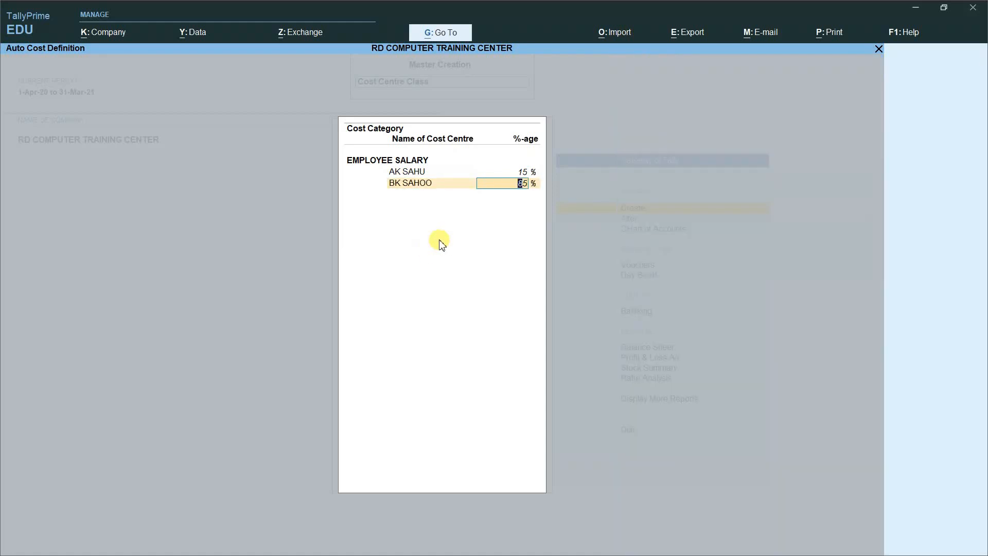
text(17)
key(Return)
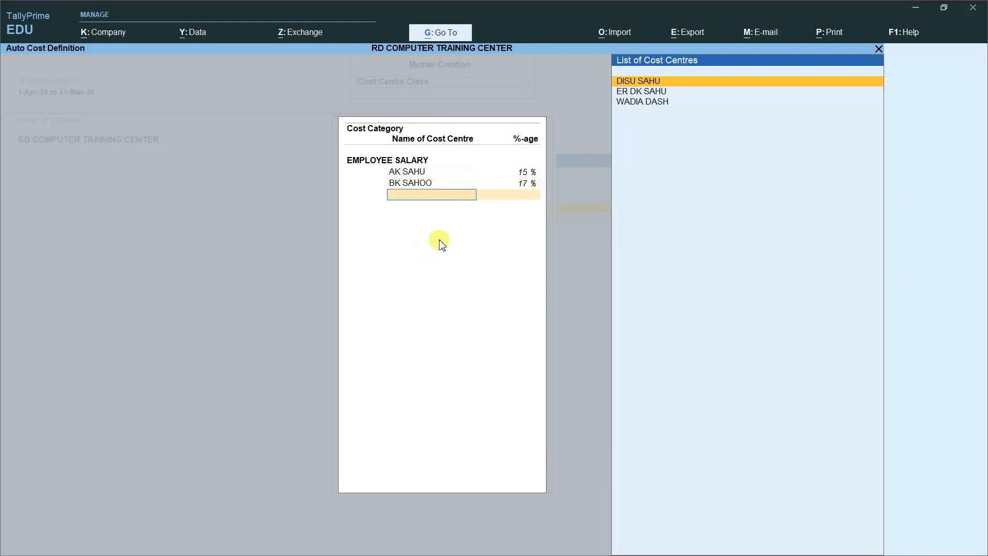
key(Return)
text(12)
key(Return)
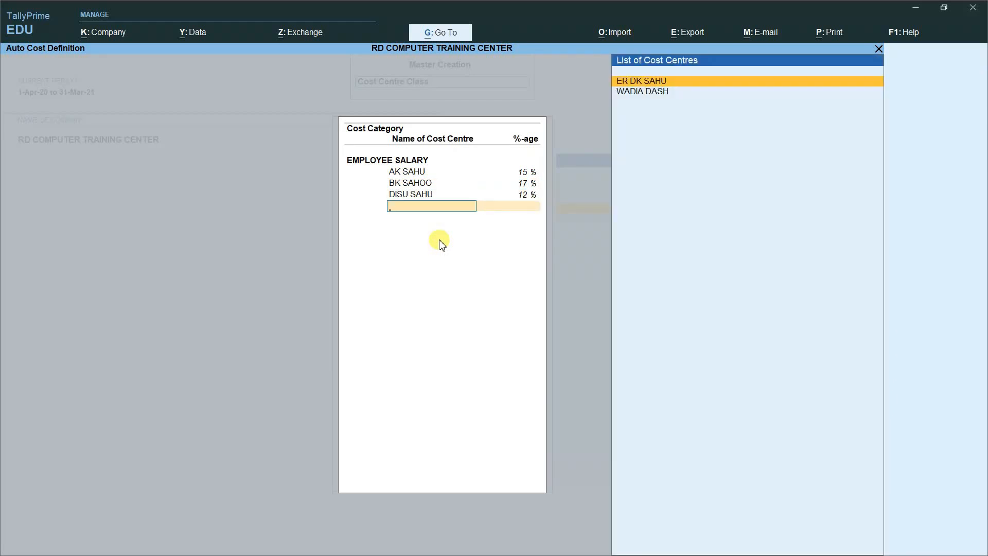
Step: Allocate 36% and 20% to the last two cost centres and save the class
key(Return)
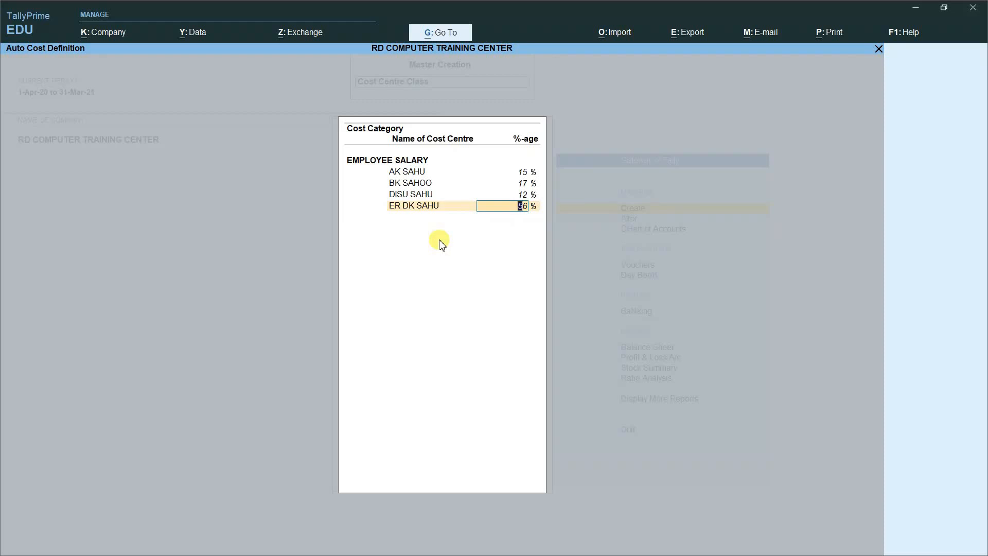
key(Return)
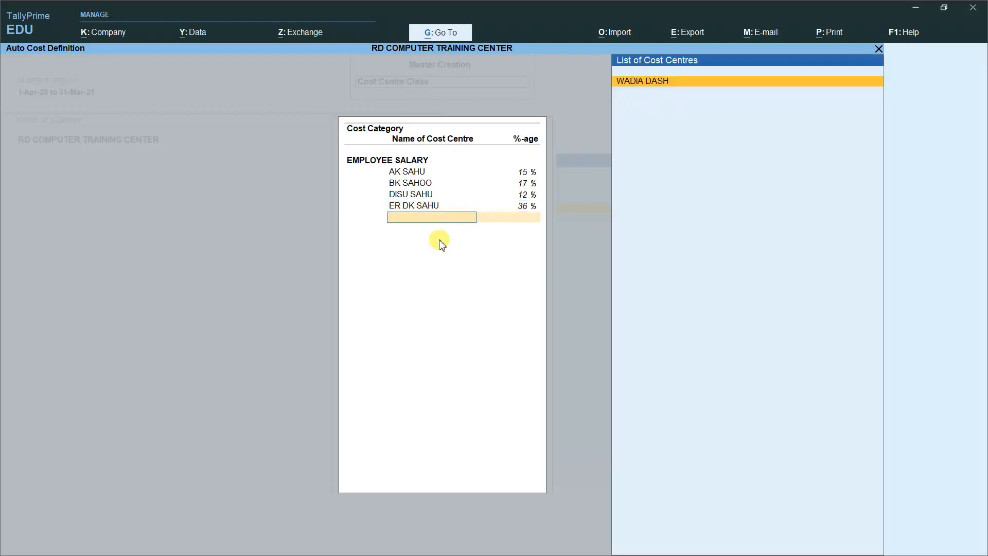
key(Return)
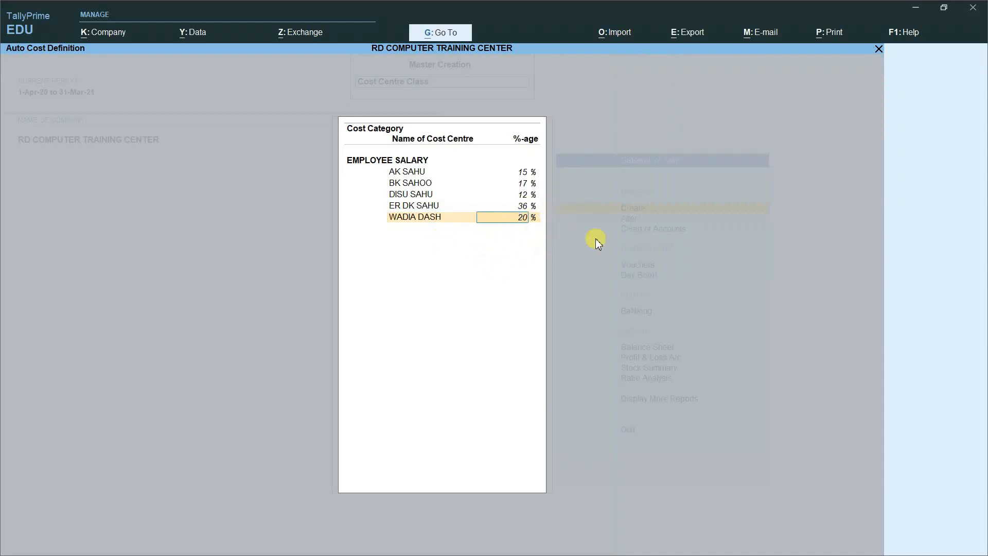
key(Return)
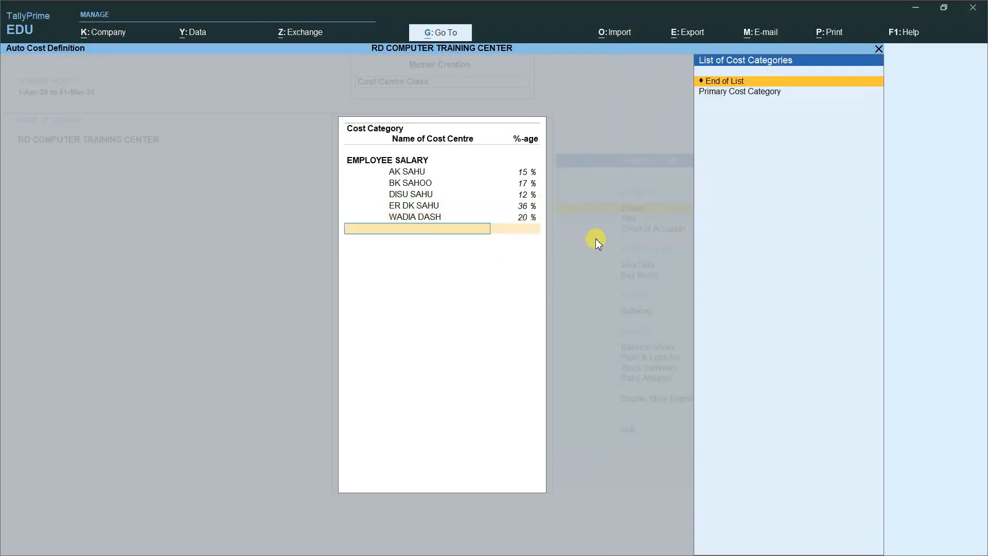
key(Return)
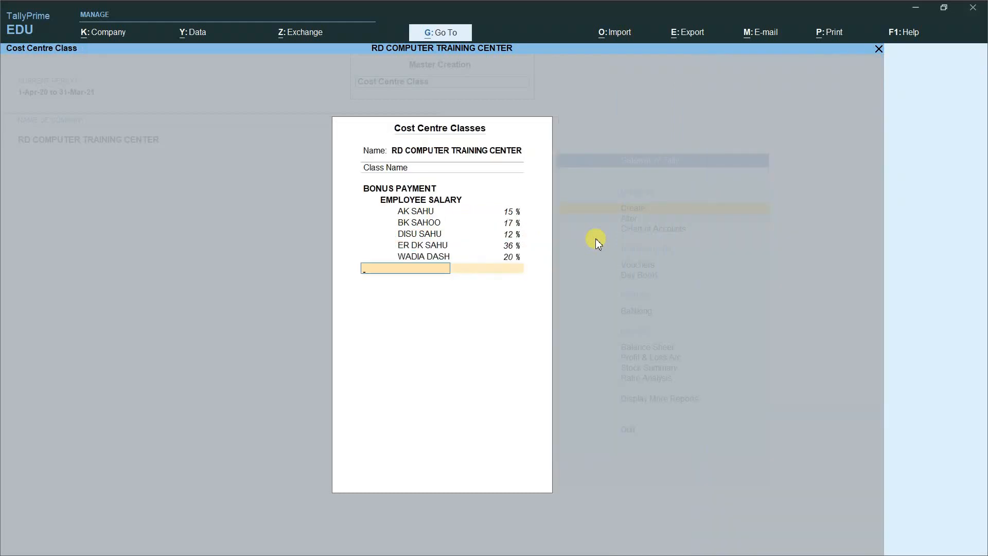
key(Return)
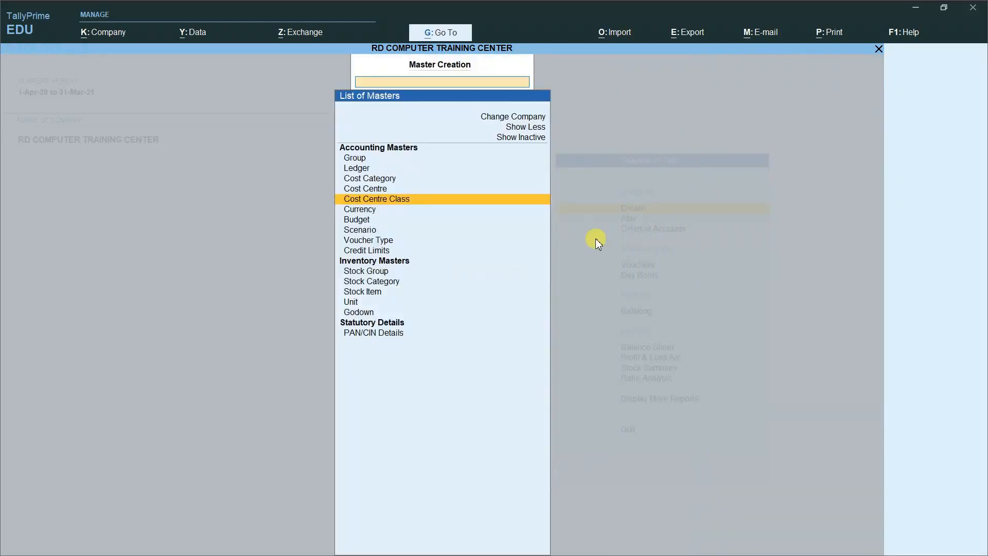
Step: Return to Gateway of Tally and open a new Payment voucher
key(Escape)
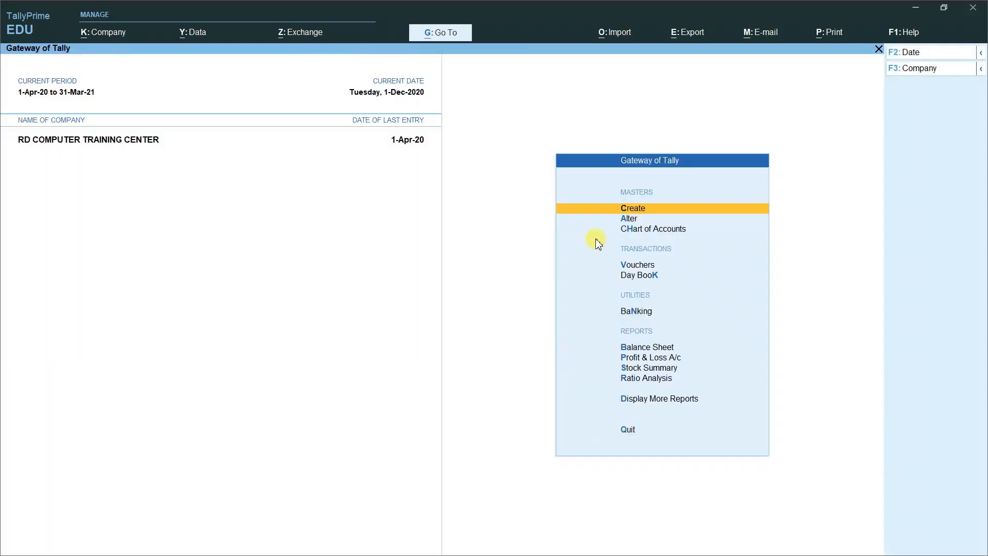
key(Down)
key(Down)
key(Down)
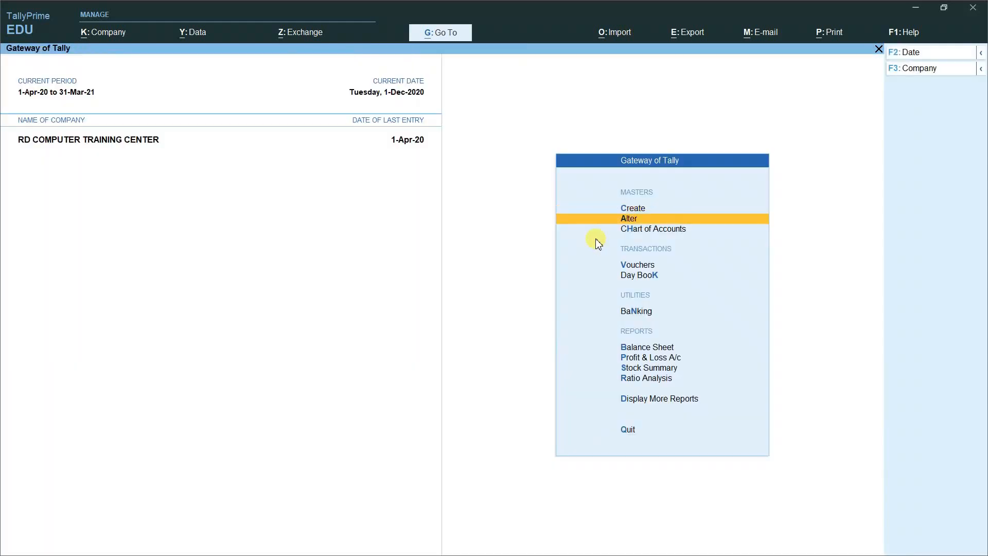
key(Return)
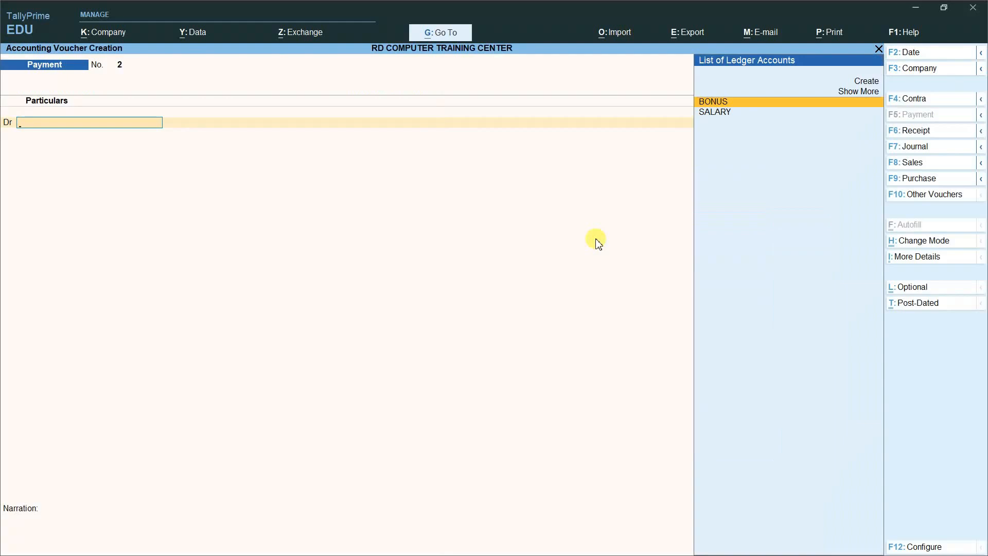
click(45, 123)
Step: Set Select Cost Centre/Class to Yes in the F12 voucher configuration
click(926, 547)
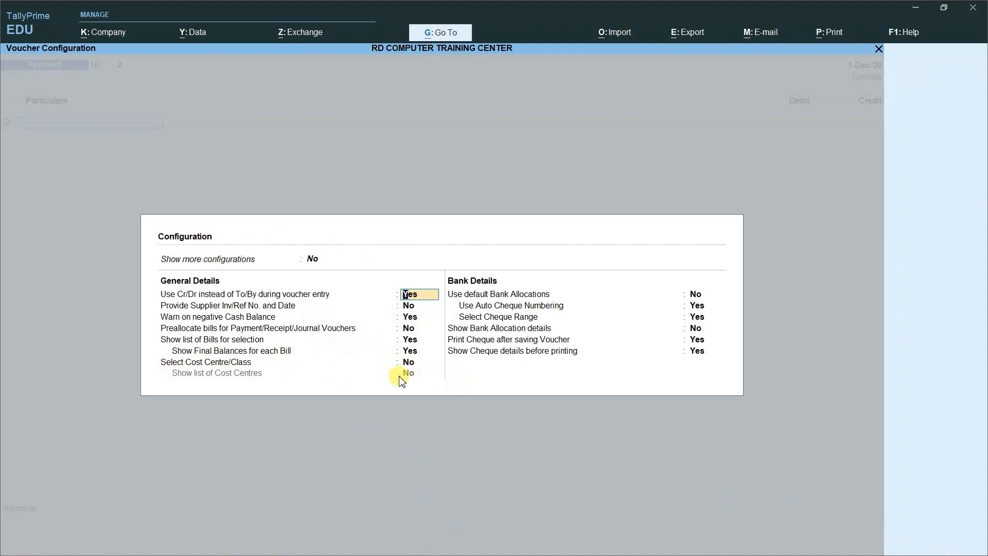
click(410, 363)
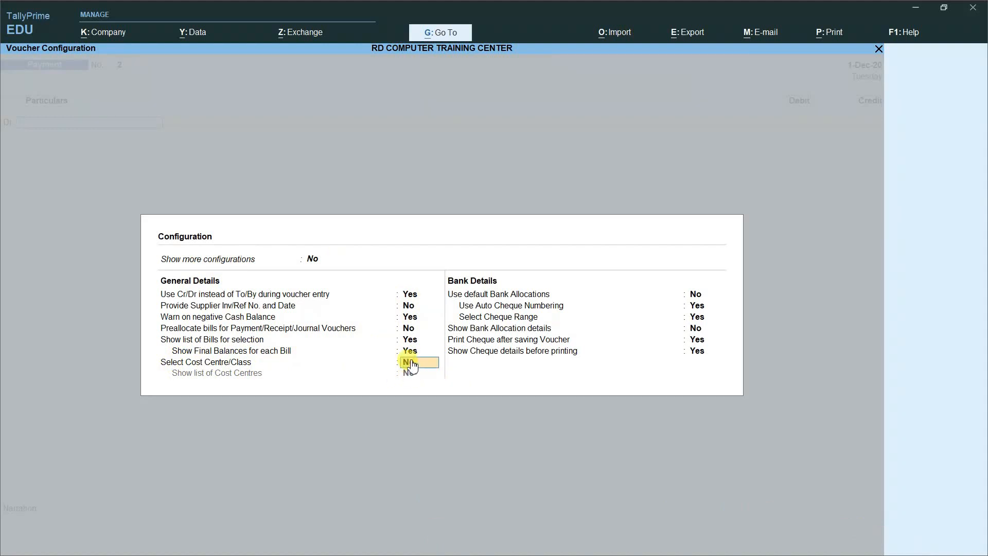
text(Y)
key(Return)
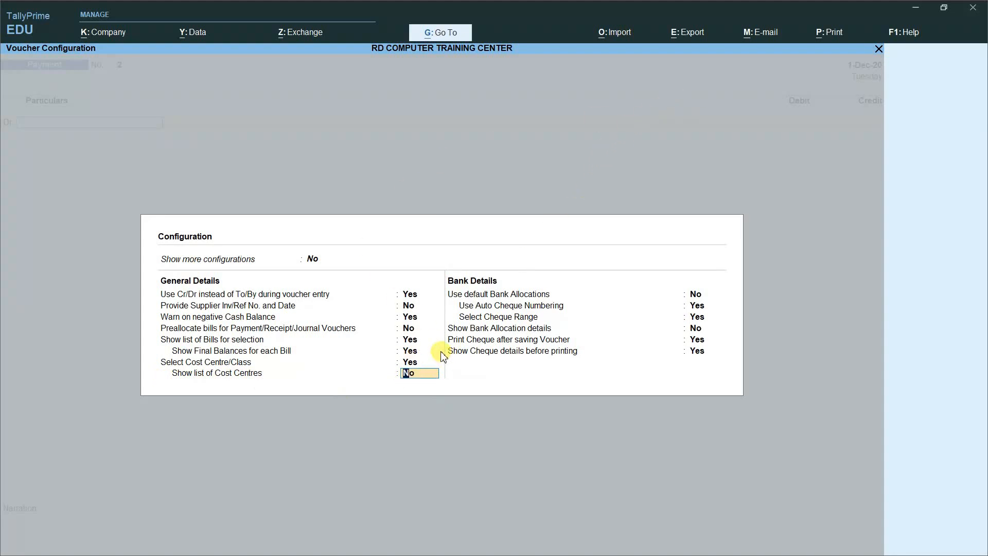
key(Return)
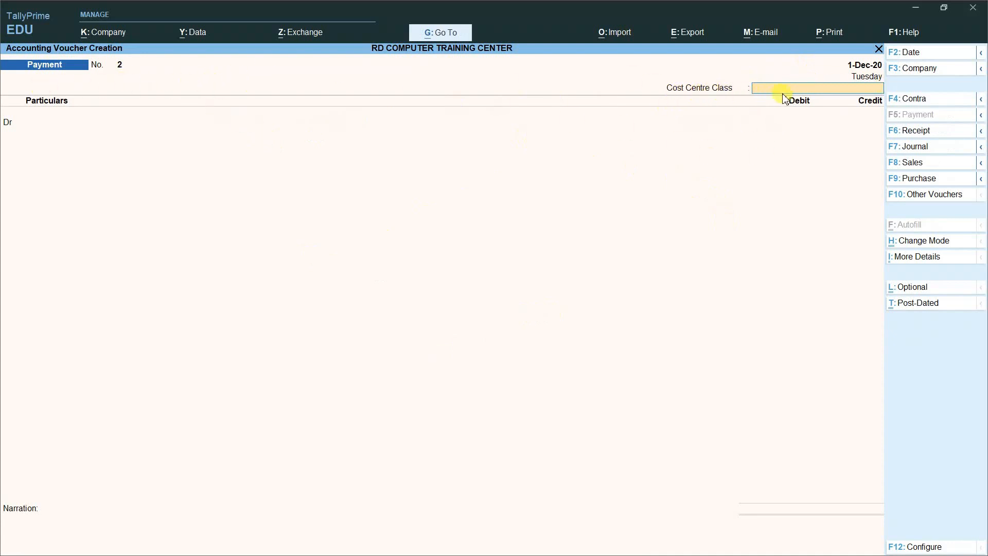
Step: Apply the BONUS PAYMENT class and debit the BONUS ledger with 25,000
click(765, 92)
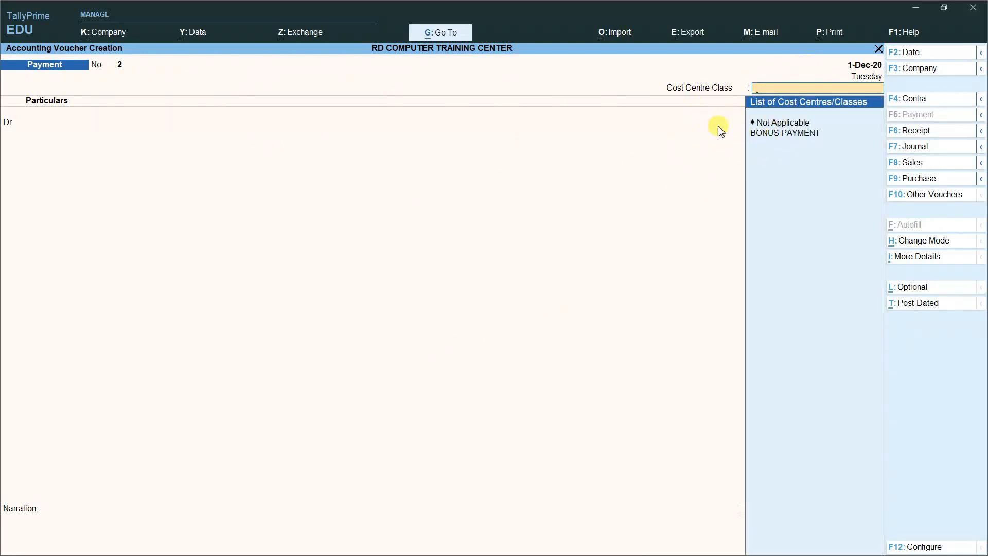
click(771, 136)
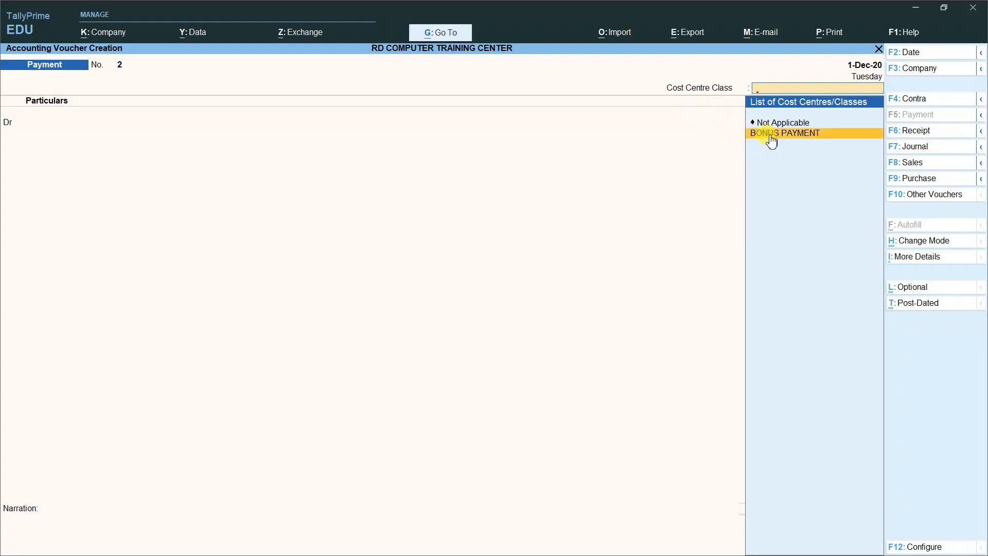
click(771, 134)
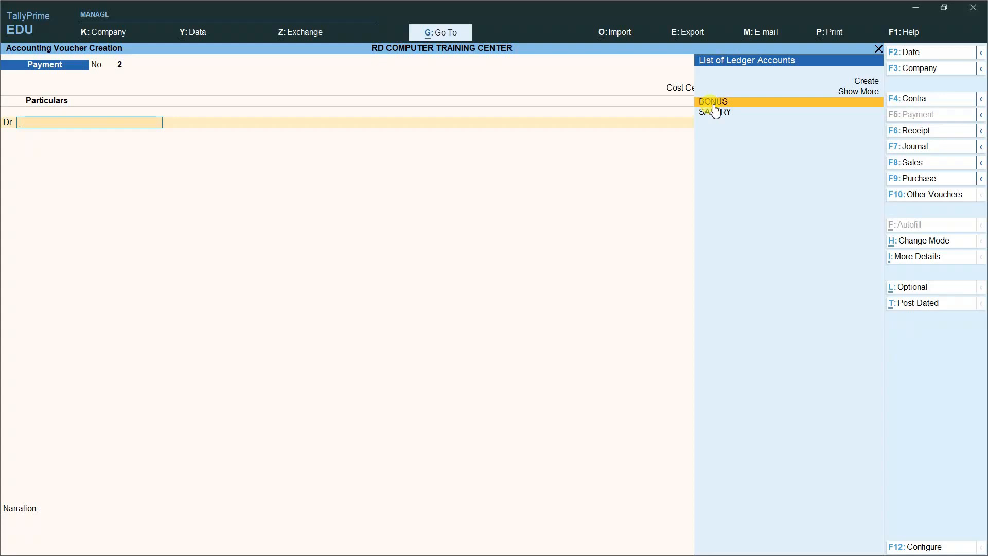
click(724, 103)
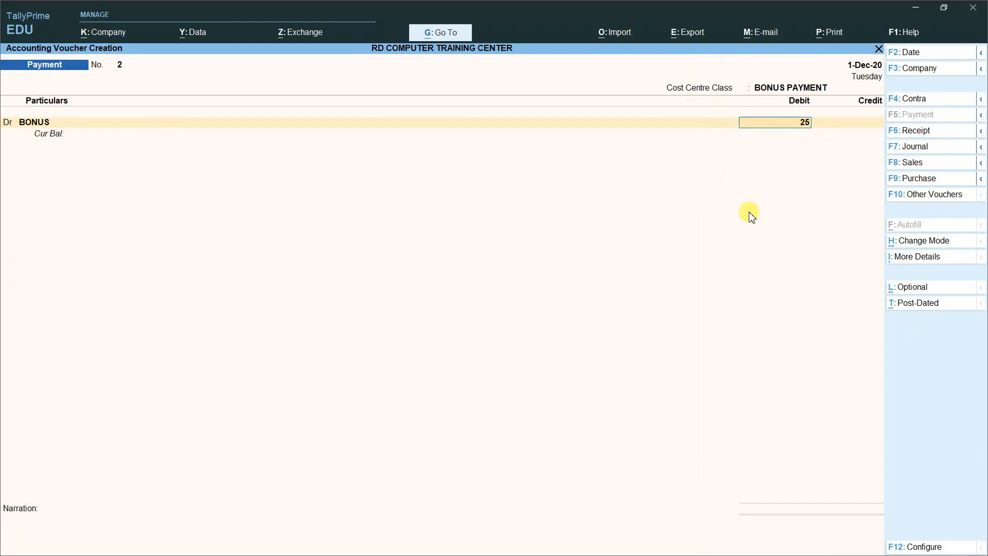
text(000)
key(Return)
key(Return)
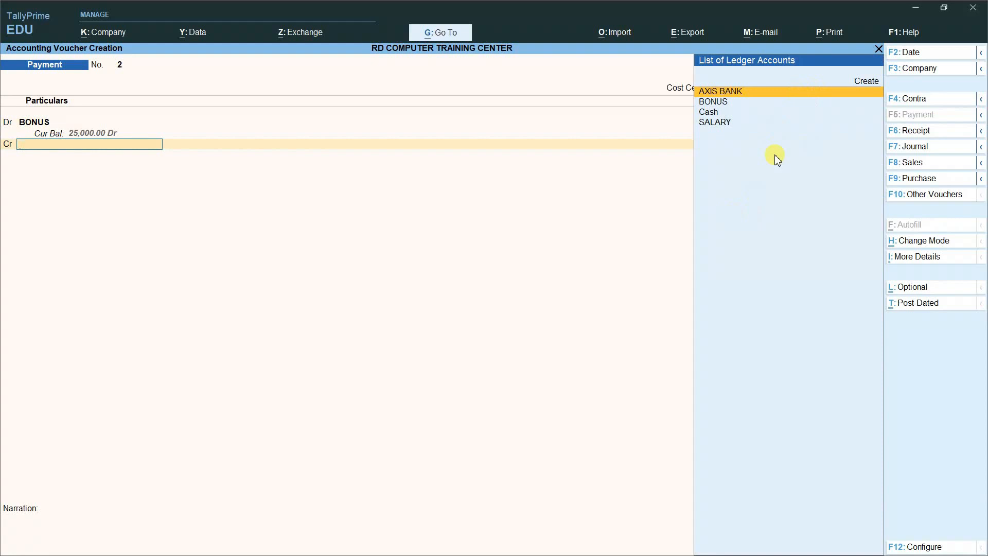
Step: Credit AXIS BANK with 25,000.00, using Cheque as the bank transaction type
key(Return)
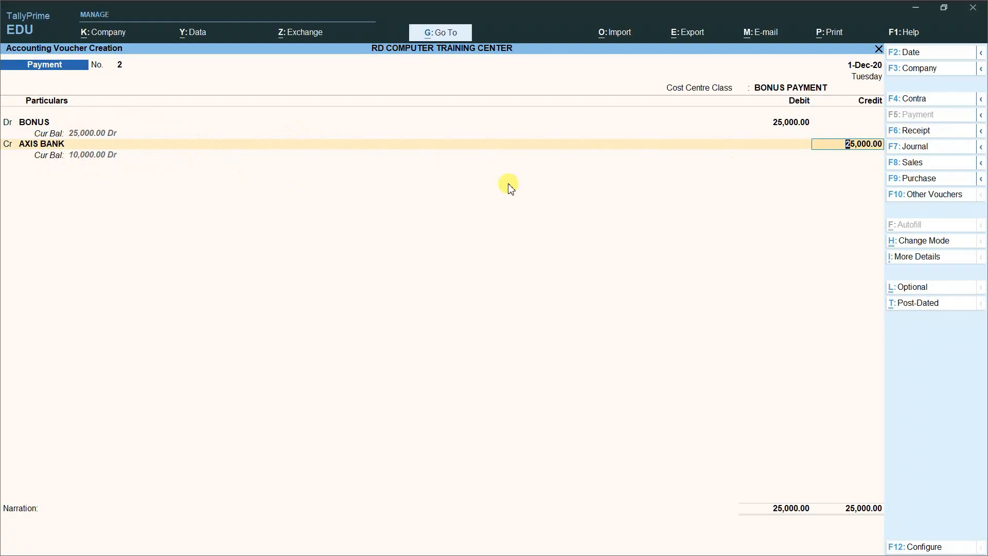
key(Return)
key(Return)
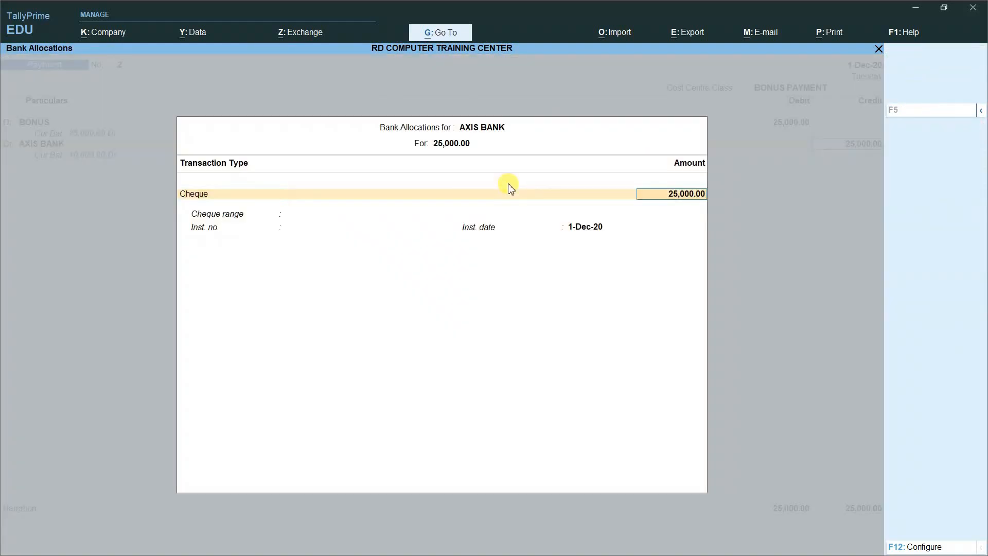
key(Return)
key(Return)
key(Return)
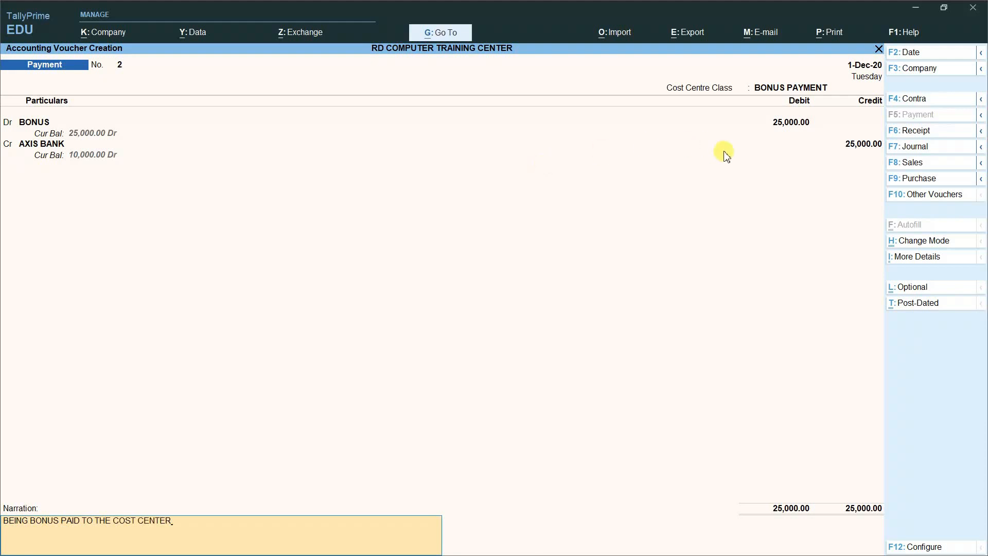
Step: Save payment voucher No. 2 and quit the next blank voucher
key(Return)
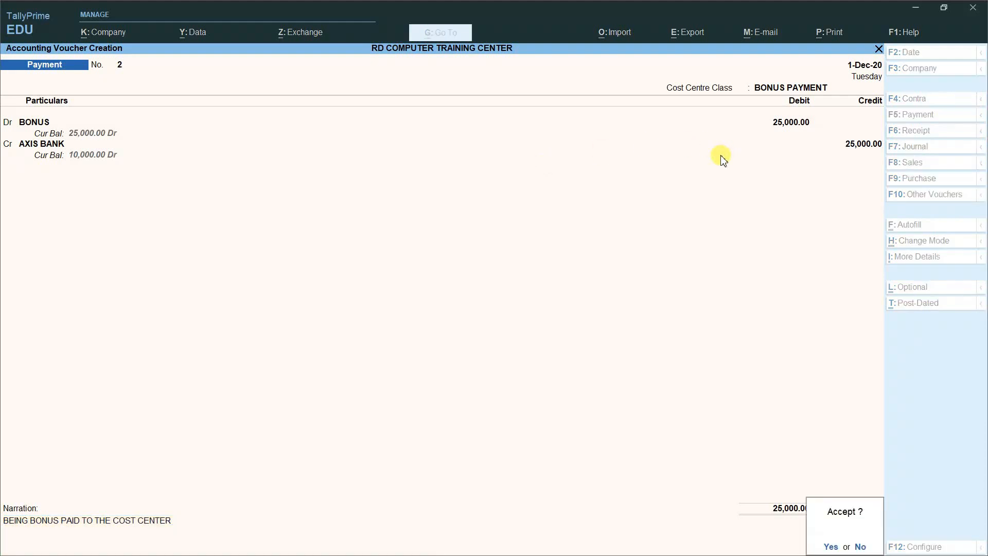
key(Return)
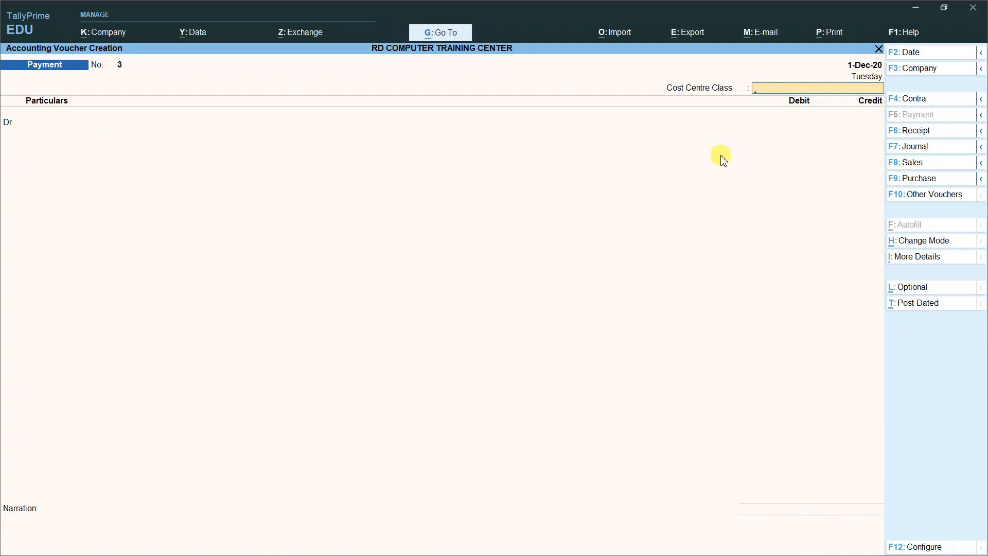
key(Escape)
key(y)
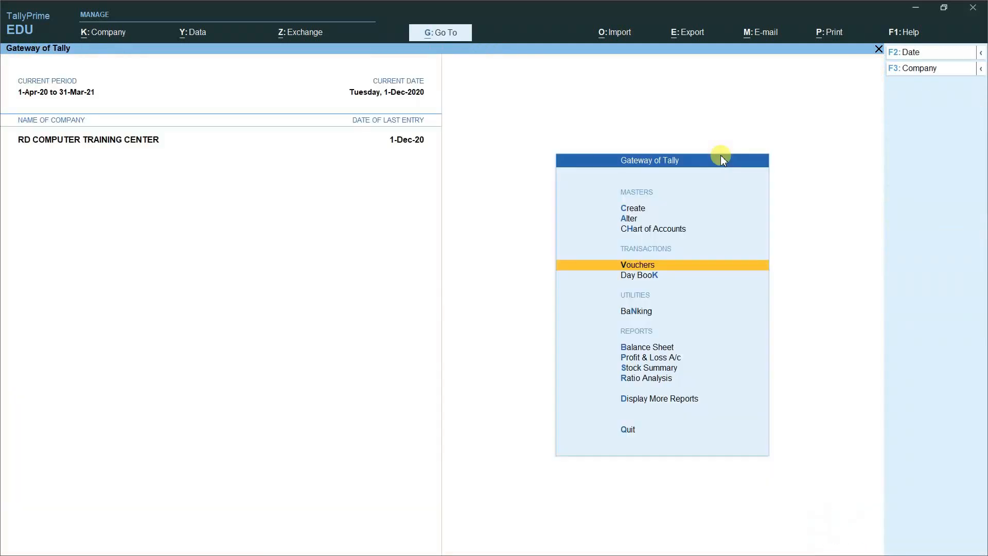
Step: Check the BONUS payment's 3,750/4,250/3,000/9,000/5,000 cost centre split in the Day Book
key(Down)
key(Return)
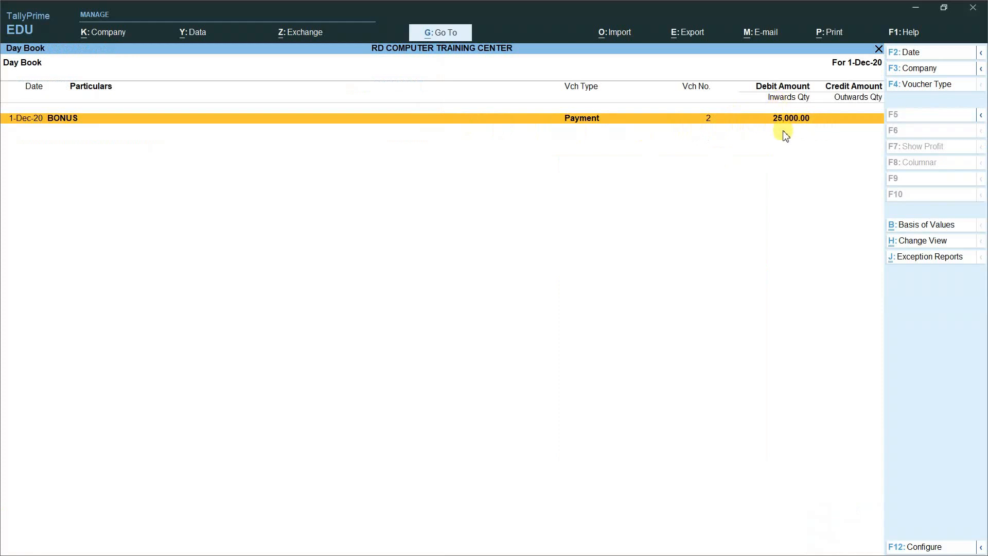
key(Return)
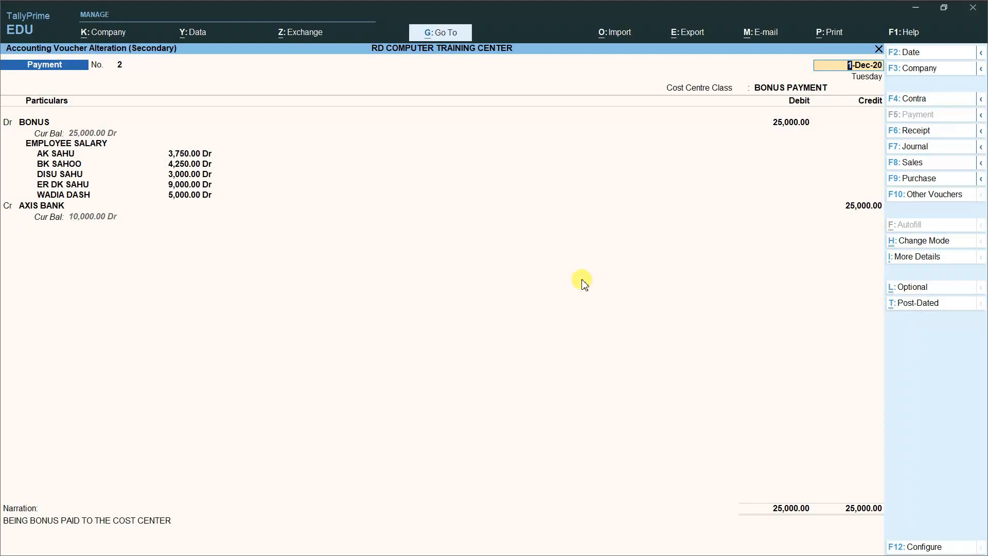
key(Escape)
key(Escape)
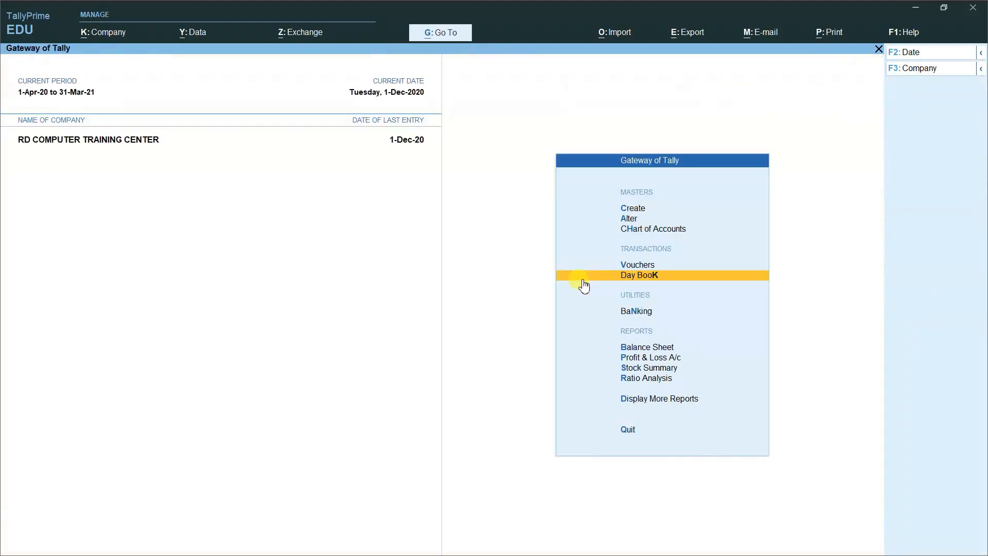
Step: View the Cost Category Summary with EMPLOYEE SALARY at 50,000.00 Dr, then back out
key(Down)
key(Down)
key(Down)
key(Down)
key(Down)
key(Down)
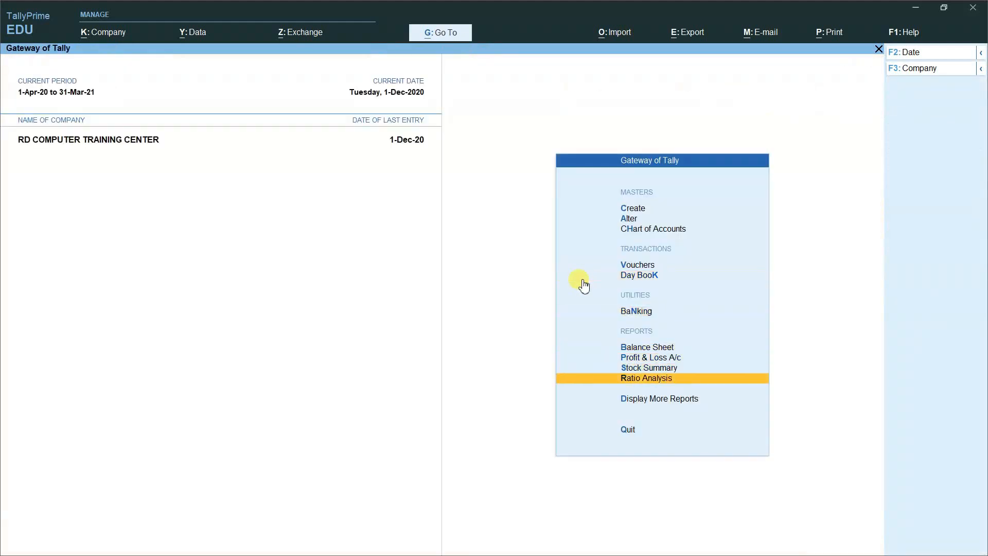
key(Return)
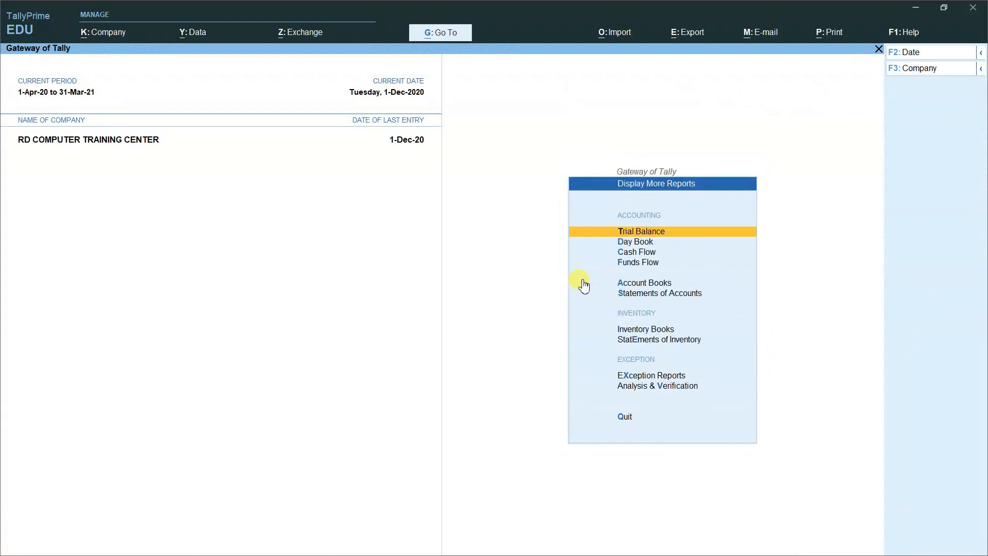
key(Down)
key(Down)
key(Down)
key(Down)
key(Down)
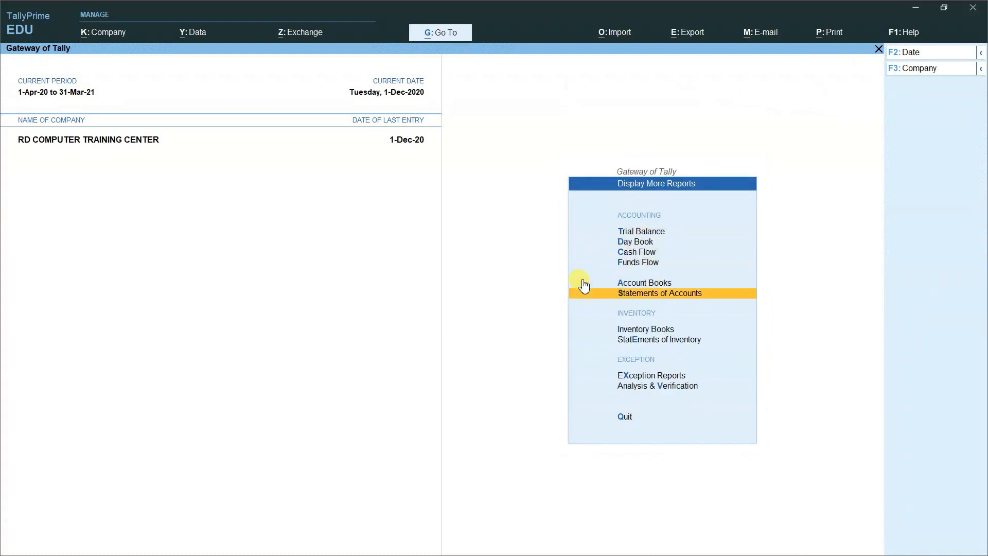
key(Return)
key(Down)
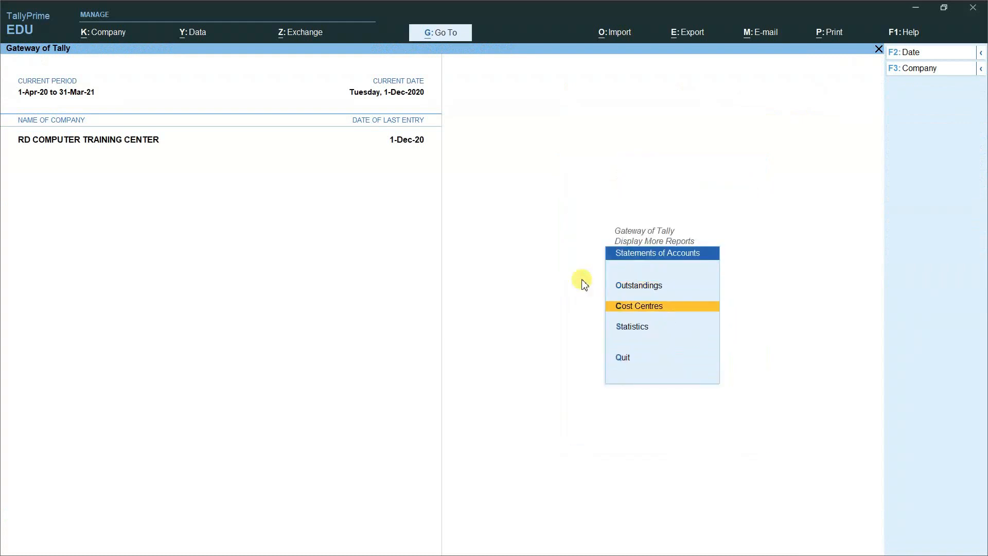
key(Return)
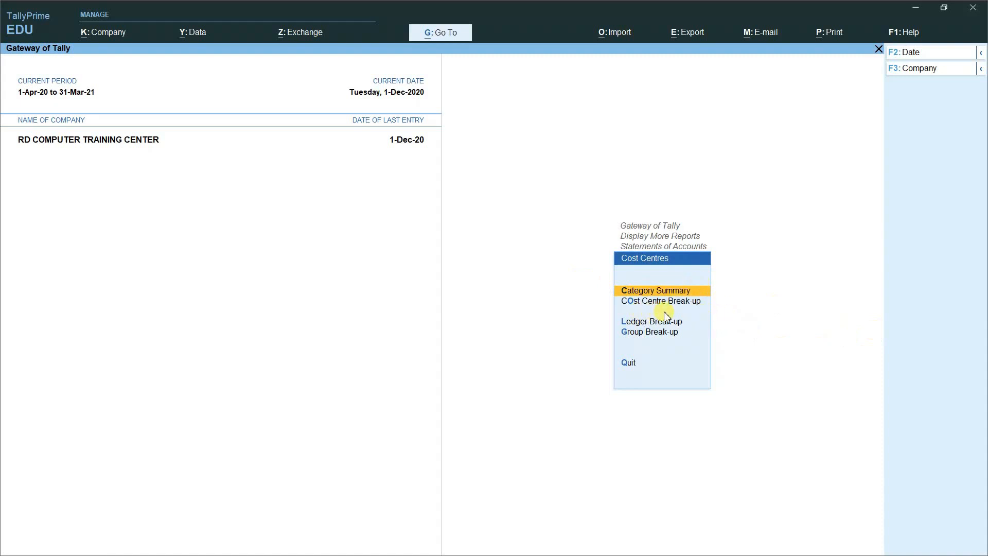
key(Return)
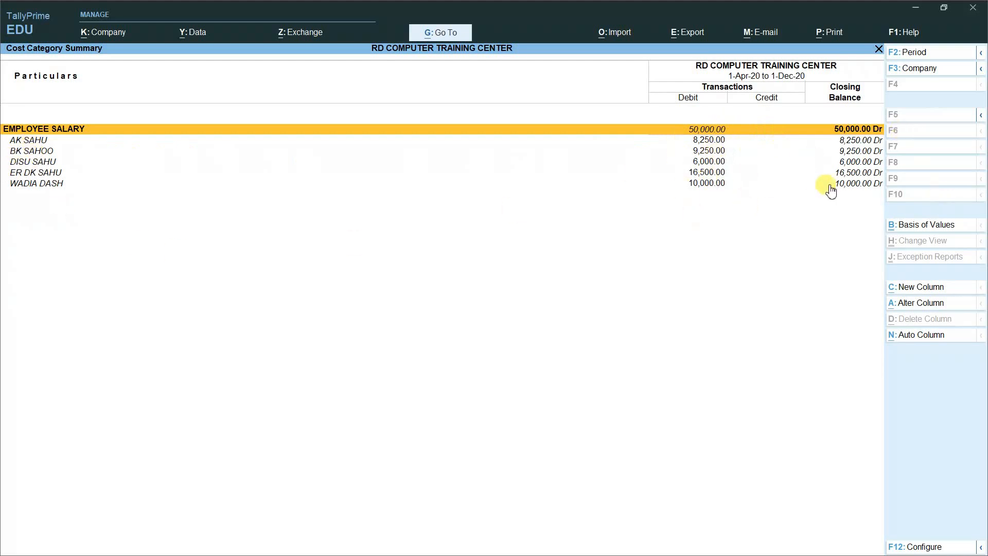
key(Escape)
key(Escape)
key(Escape)
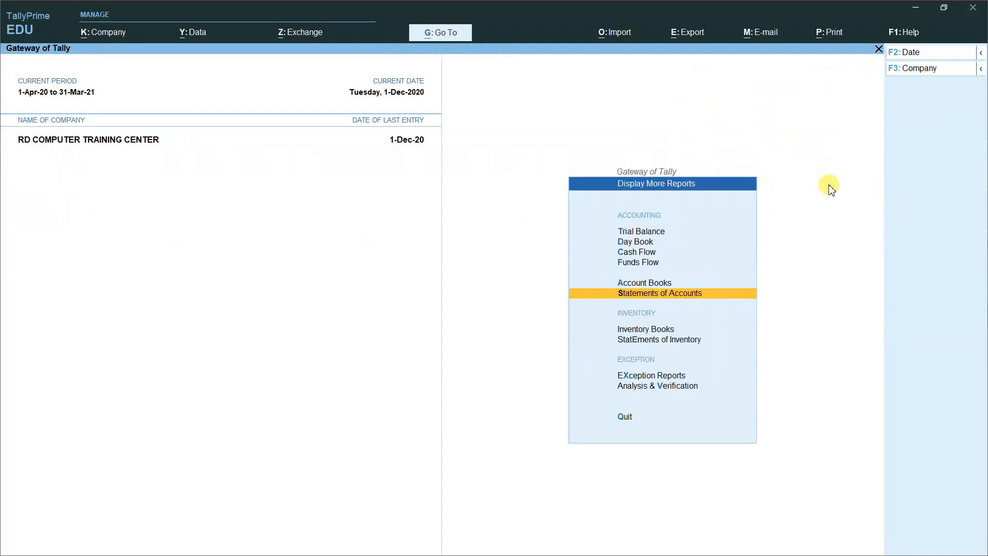
Step: Return to the Gateway of Tally, open master creation, and highlight Cost Category
key(Escape)
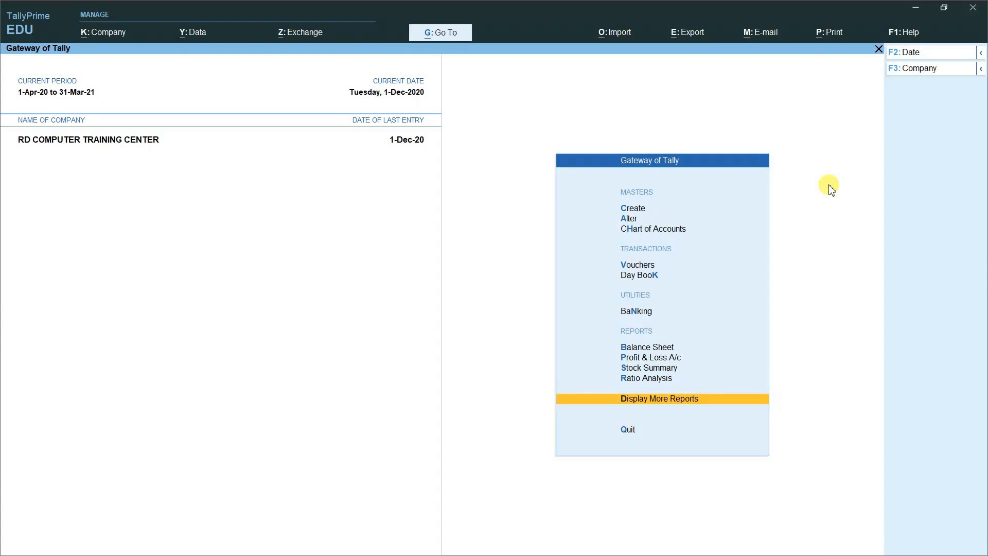
key(Up)
key(Up)
key(Up)
key(Up)
key(Up)
key(Up)
key(Up)
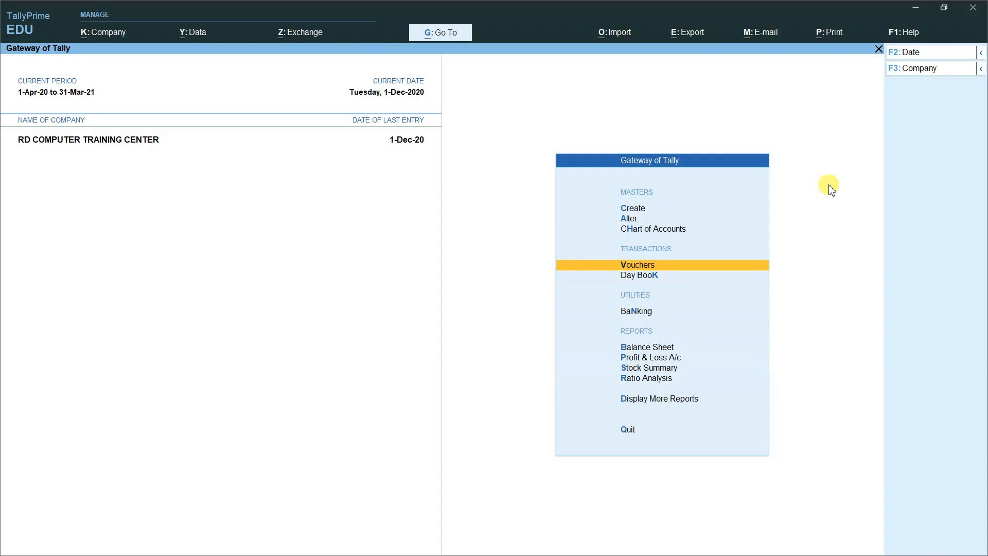
key(Up)
key(Up)
key(Up)
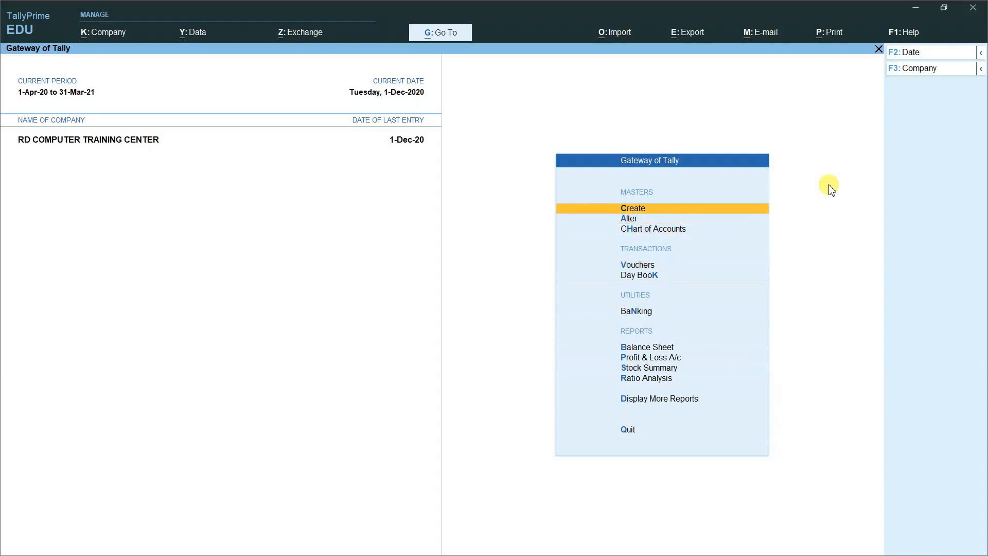
key(Return)
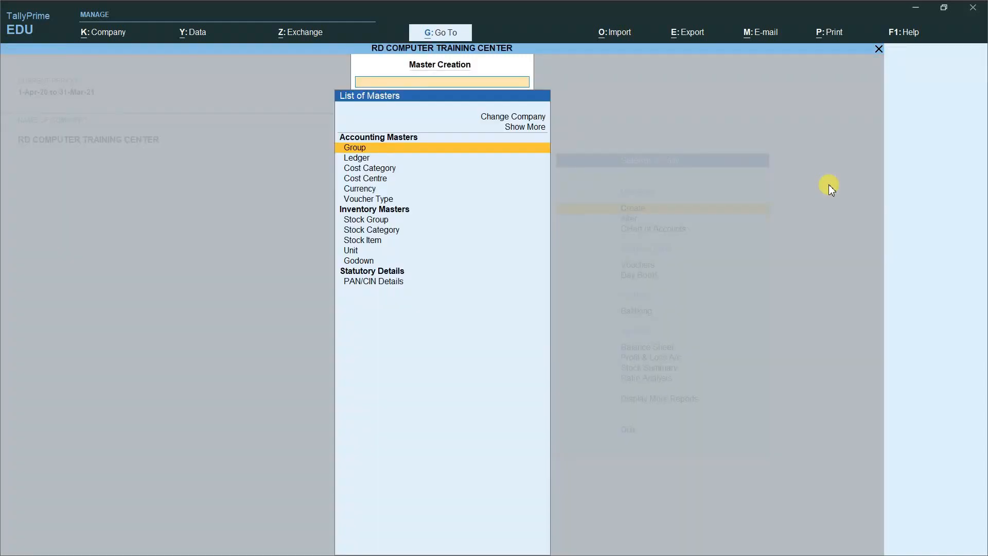
key(Down)
key(Down)
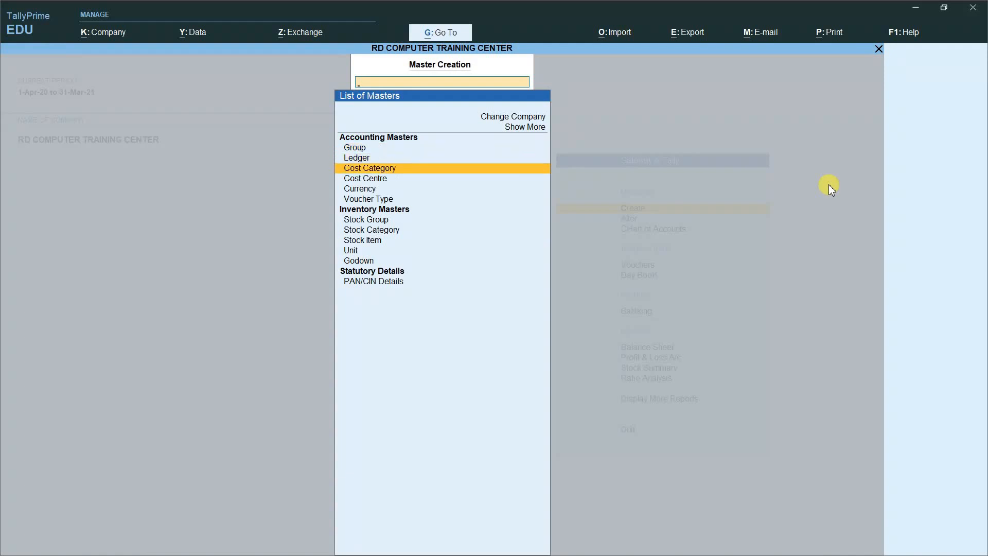
Step: Save a cost category named COMPUTER COURSE and quit the next blank category form
key(Return)
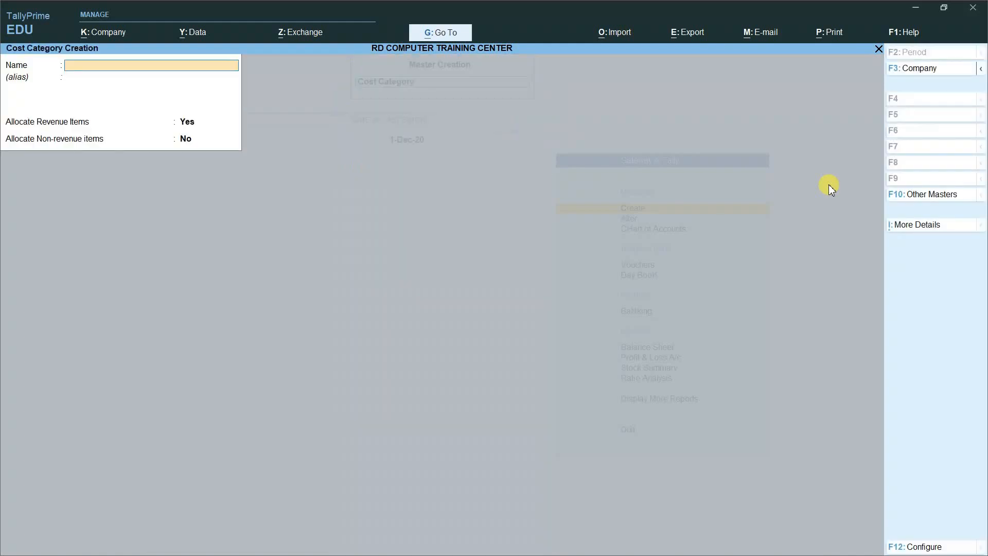
text(COMPUTER COURSE)
key(Return)
key(Return)
key(Return)
key(Return)
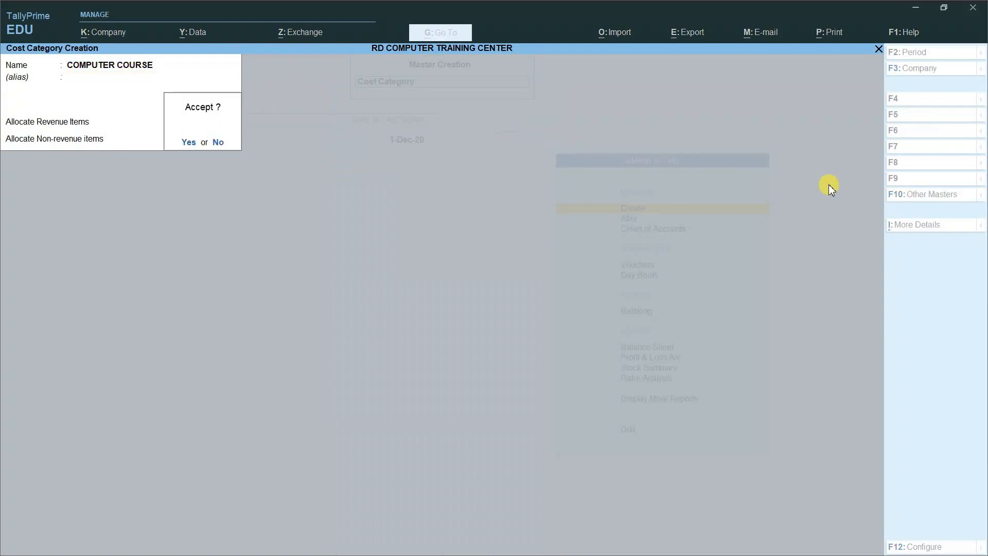
key(Return)
key(Escape)
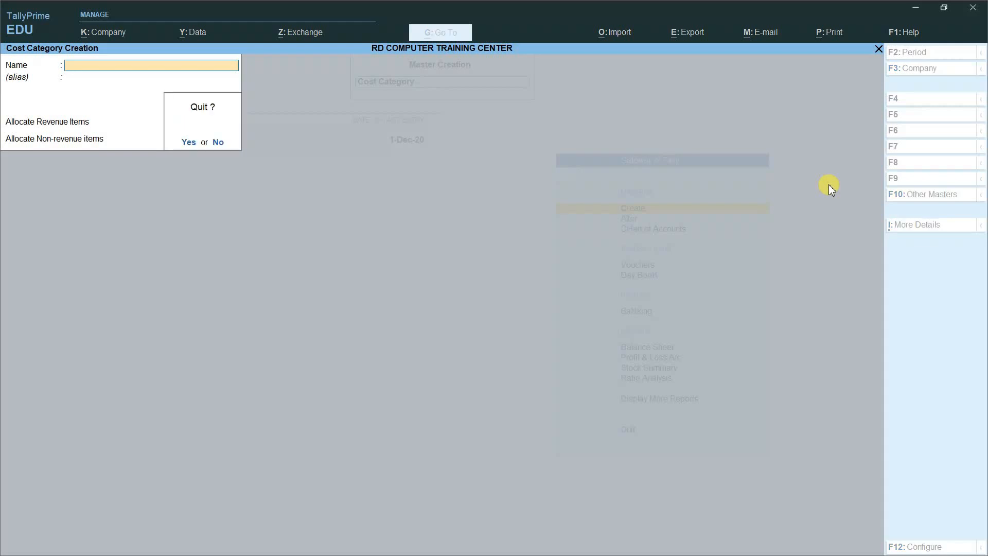
key(Return)
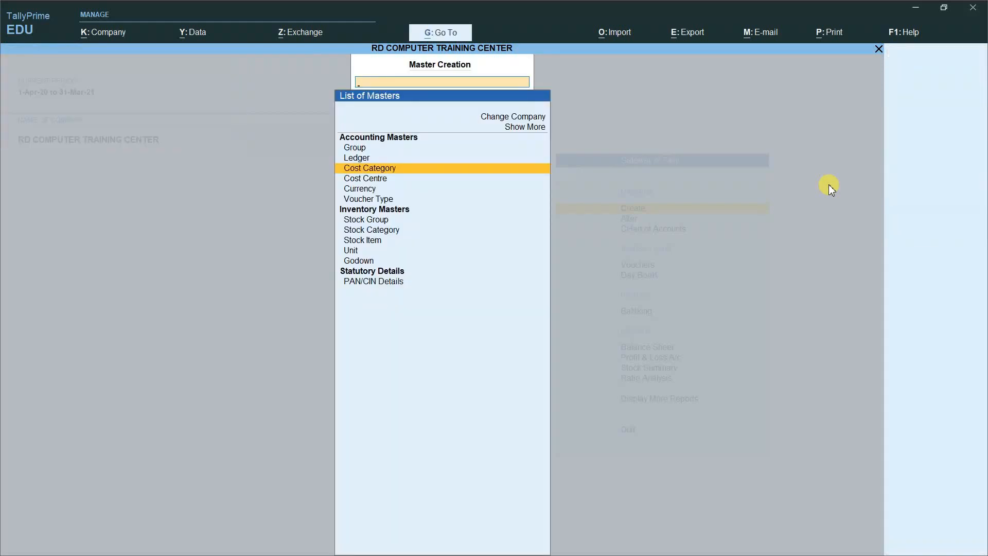
key(Down)
Step: Set the cost centre category to COMPUTER COURSE and save cost centre DCA
key(Return)
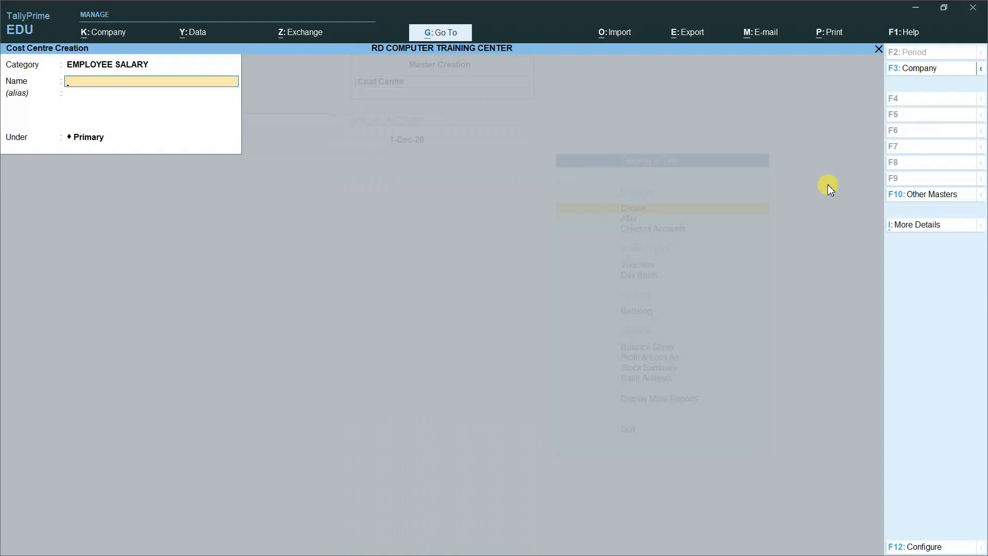
click(124, 65)
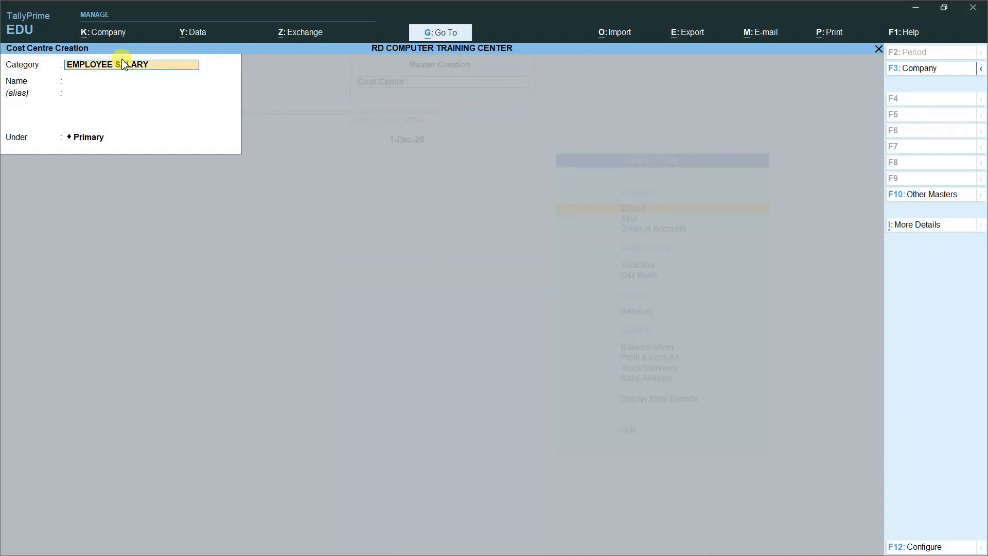
key(BackSpace)
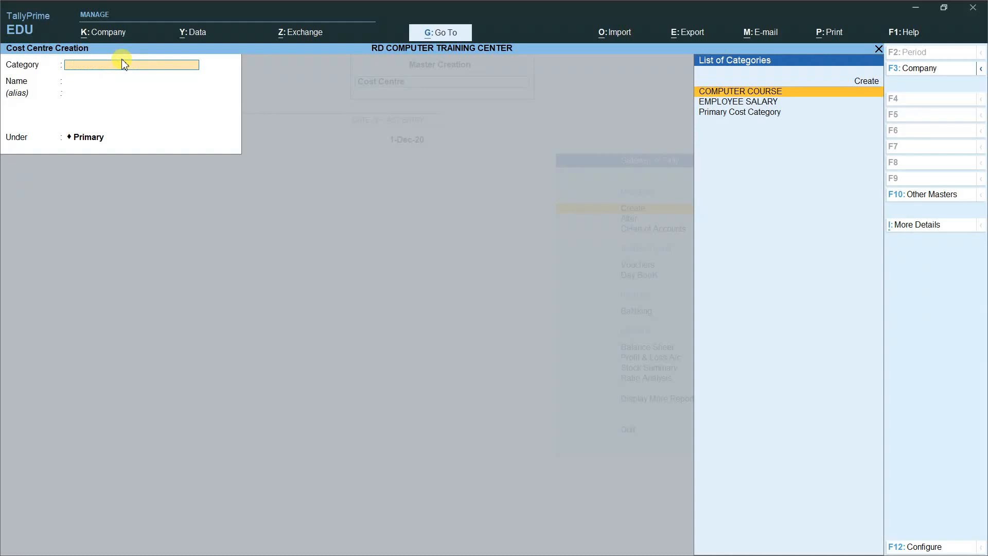
key(Return)
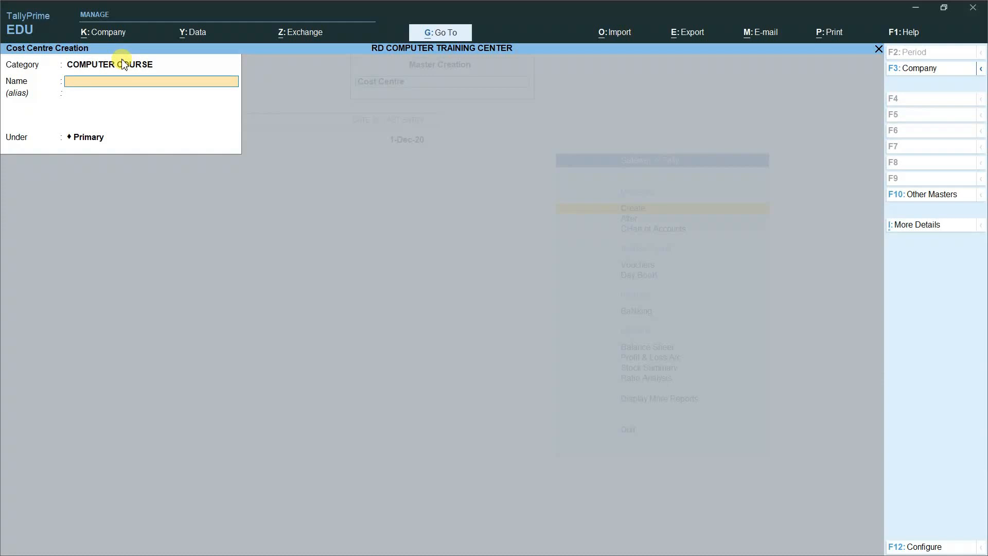
text(DCA)
key(Return)
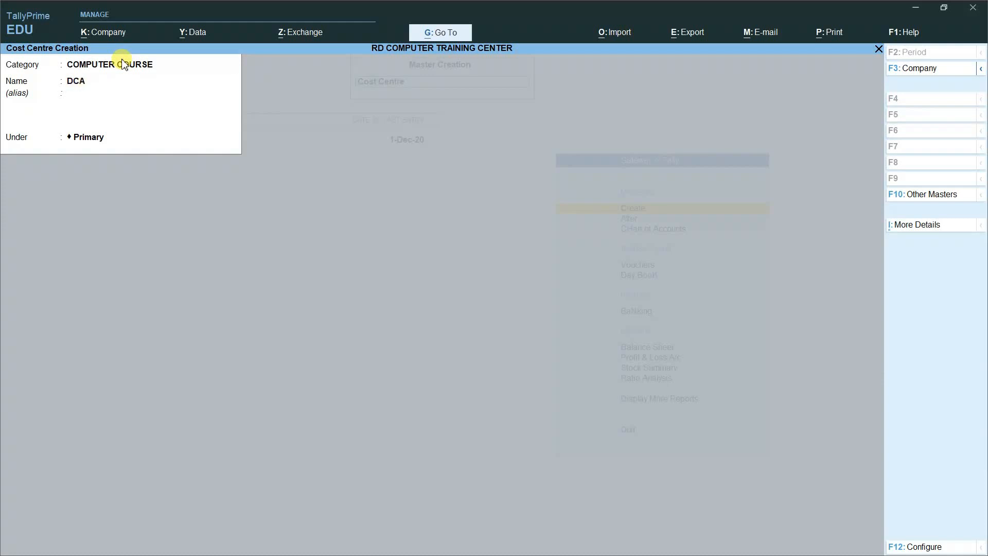
key(Return)
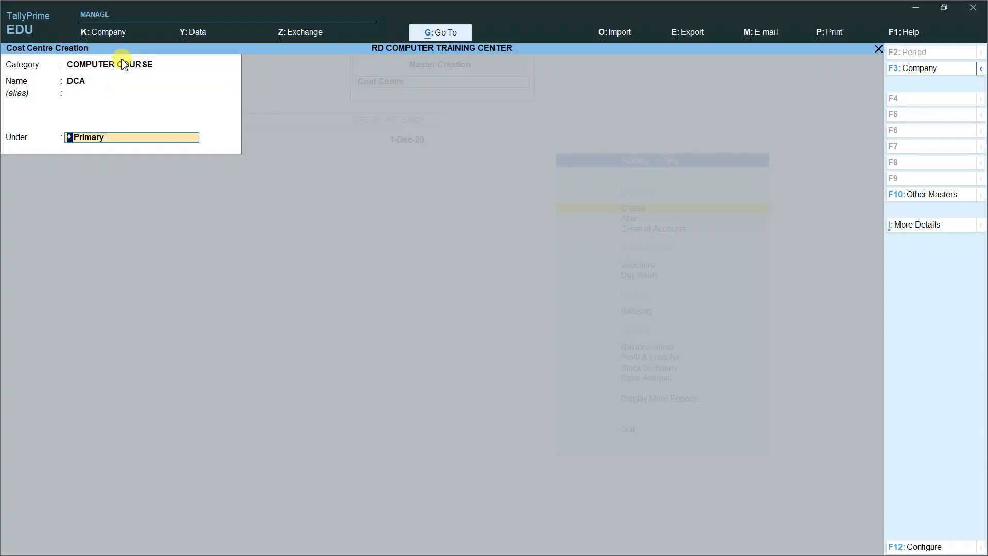
key(Return)
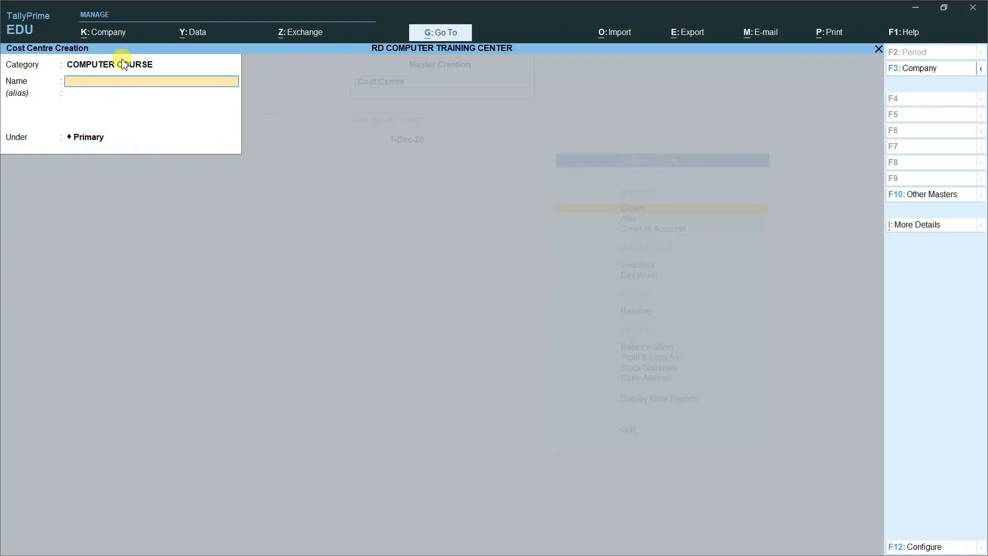
Step: Add cost centres PGDCA, O LEVEL and TALLY, then close the blank form
text(PGDCA)
key(Return)
key(Return)
key(Return)
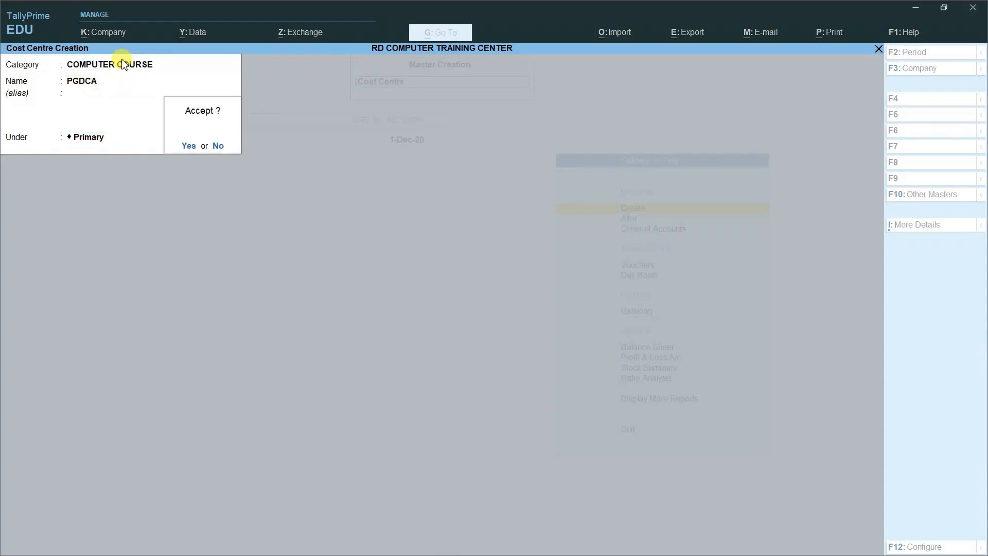
key(Return)
text(O LE)
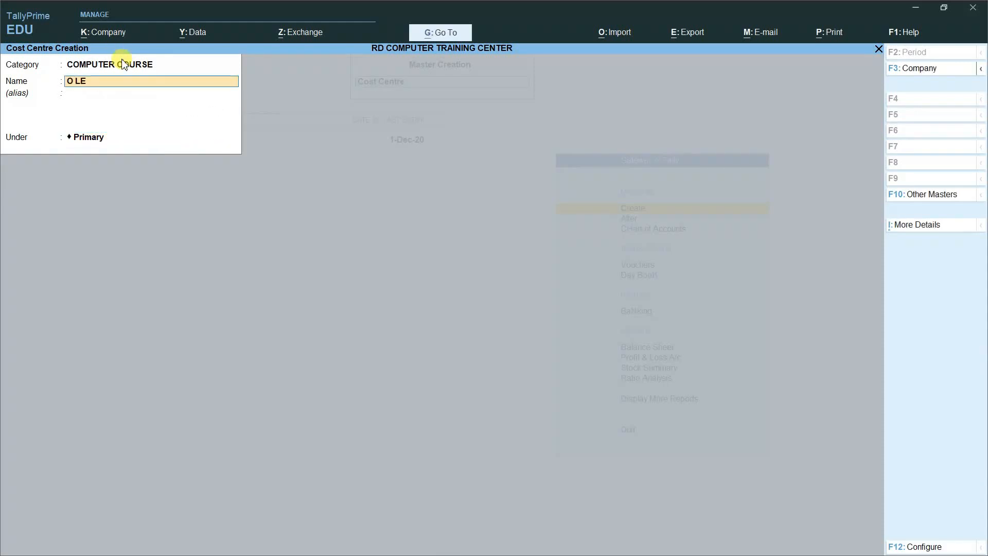
text(VEL)
key(Return)
key(Return)
key(Return)
key(Return)
text(TALLY)
key(Return)
key(Return)
key(Return)
key(Return)
key(Escape)
key(Return)
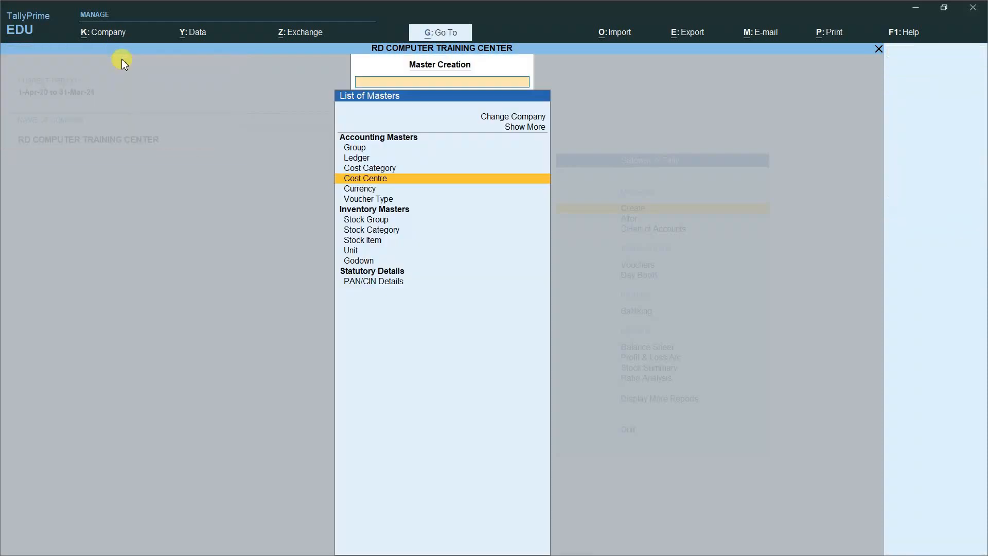
Step: Leave cost centre creation and start a new ledger named FEES COLLECTED
key(Escape)
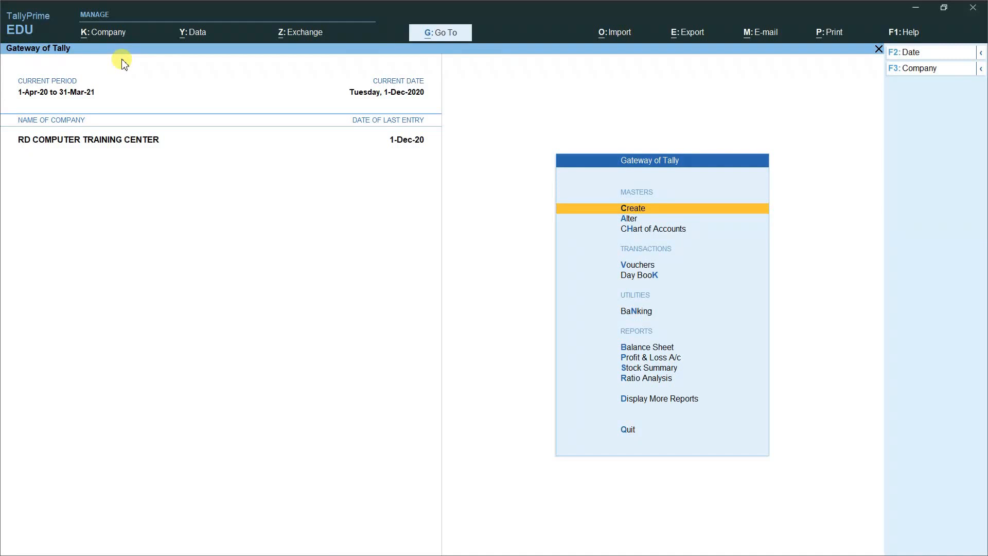
key(Return)
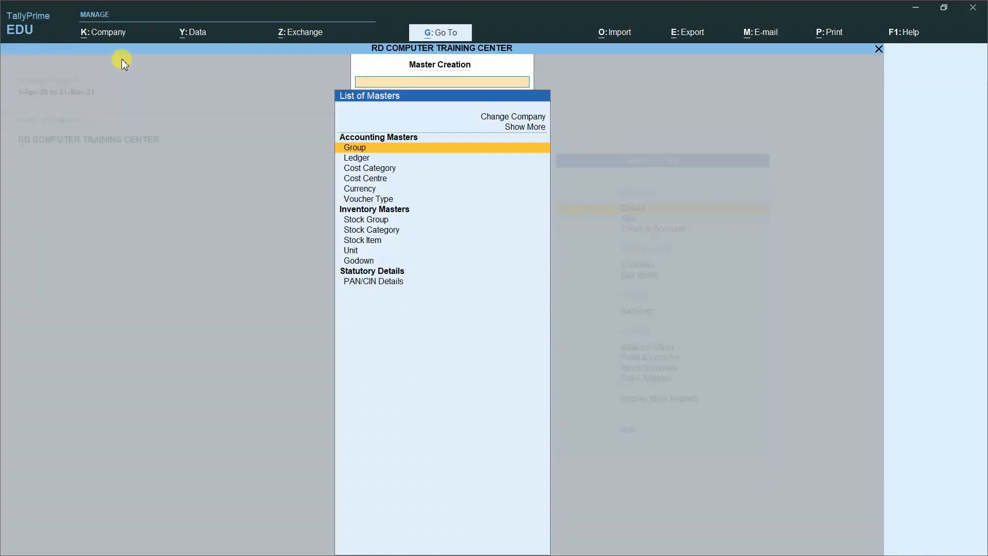
key(Down)
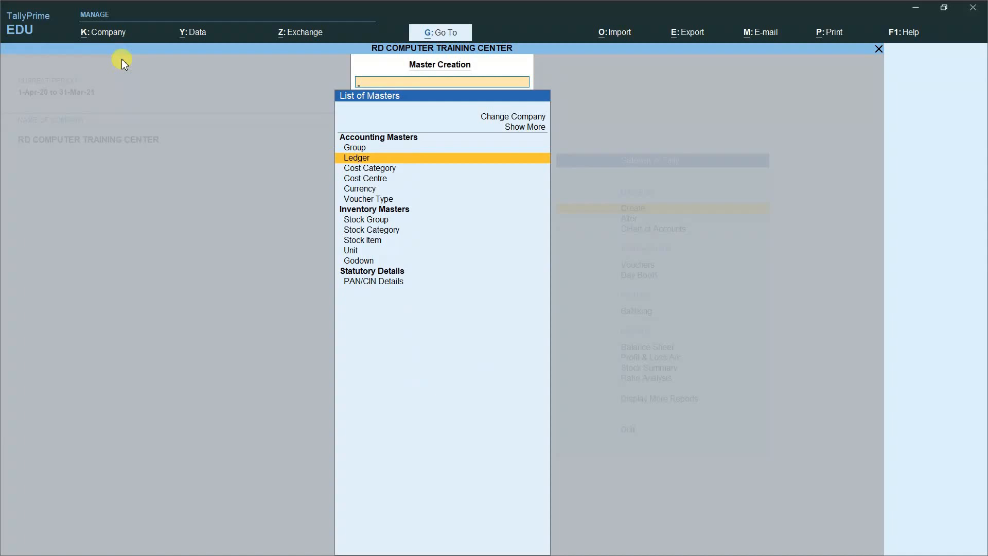
key(Return)
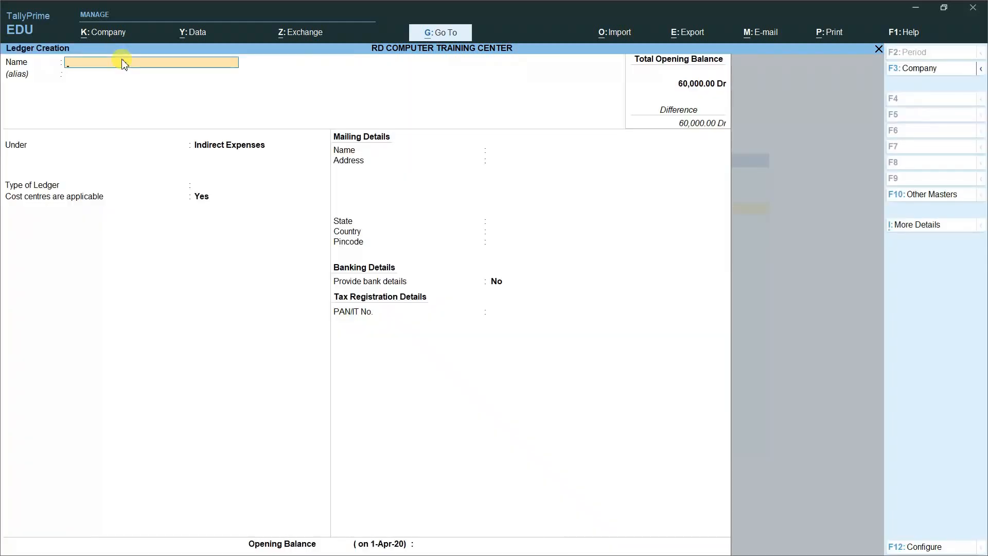
text(FEES COLLECTED)
key(Return)
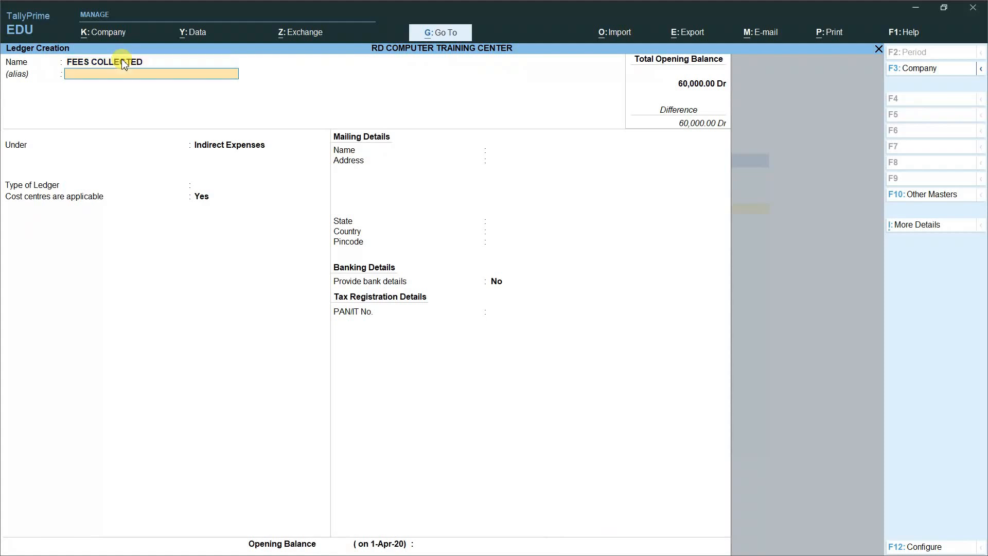
key(Return)
Step: Place FEES COLLECTED under Indirect Incomes, type Not Applicable, cost centres applicable, then save
text(IN)
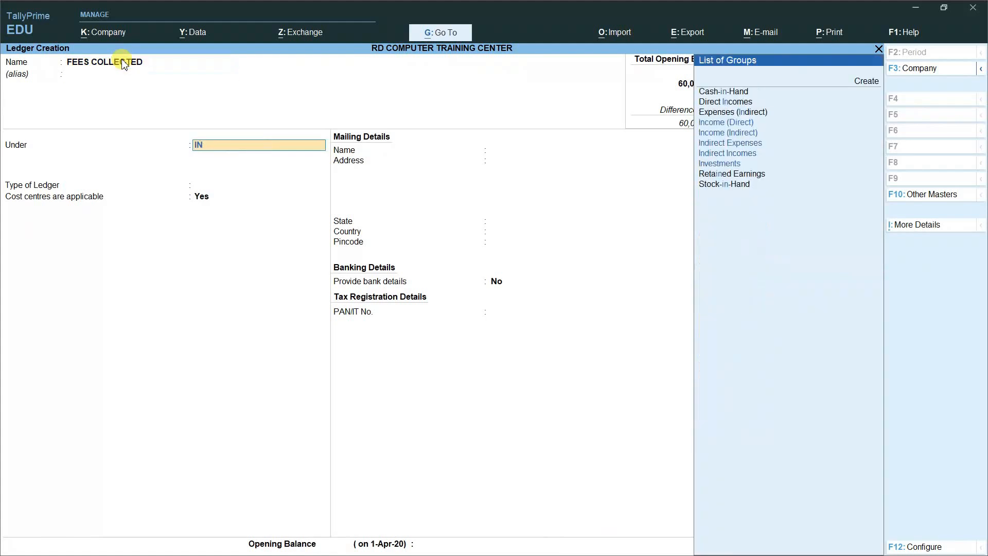
key(Down)
key(Down)
key(Down)
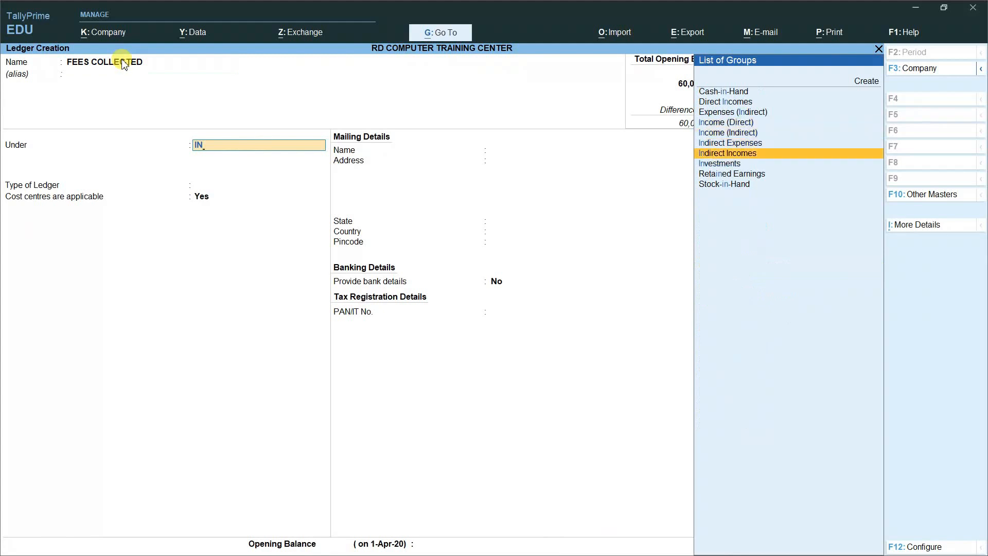
key(Return)
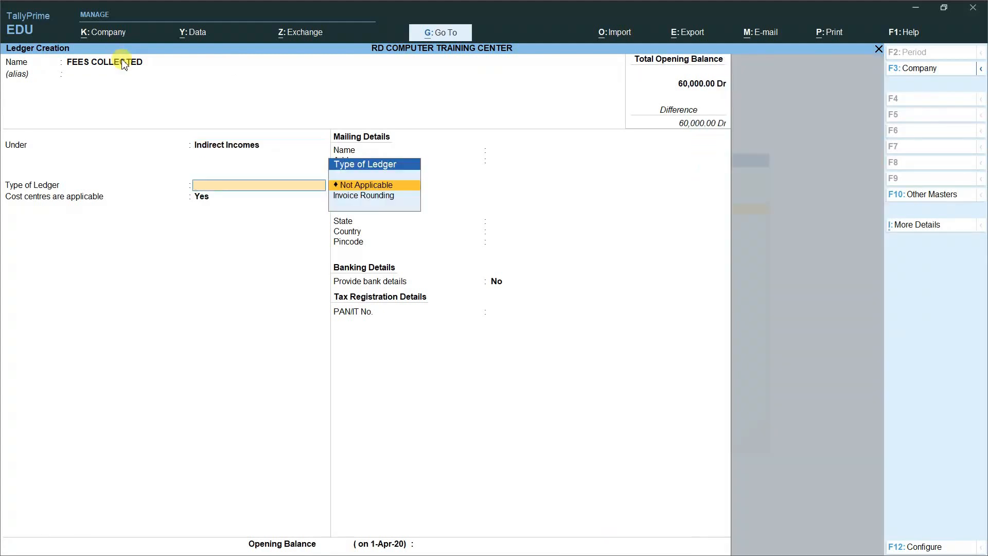
key(Return)
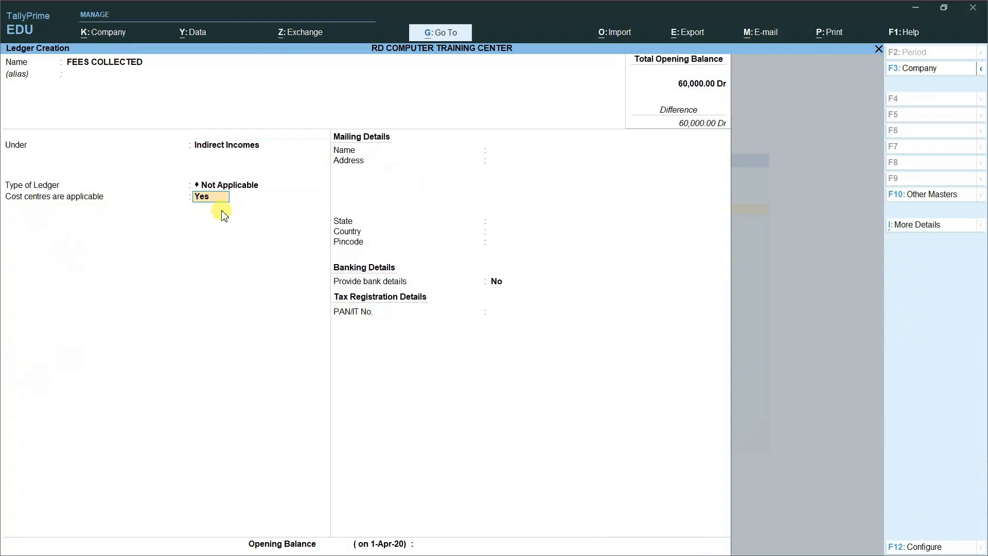
key(Return)
key(Return)
key(Return)
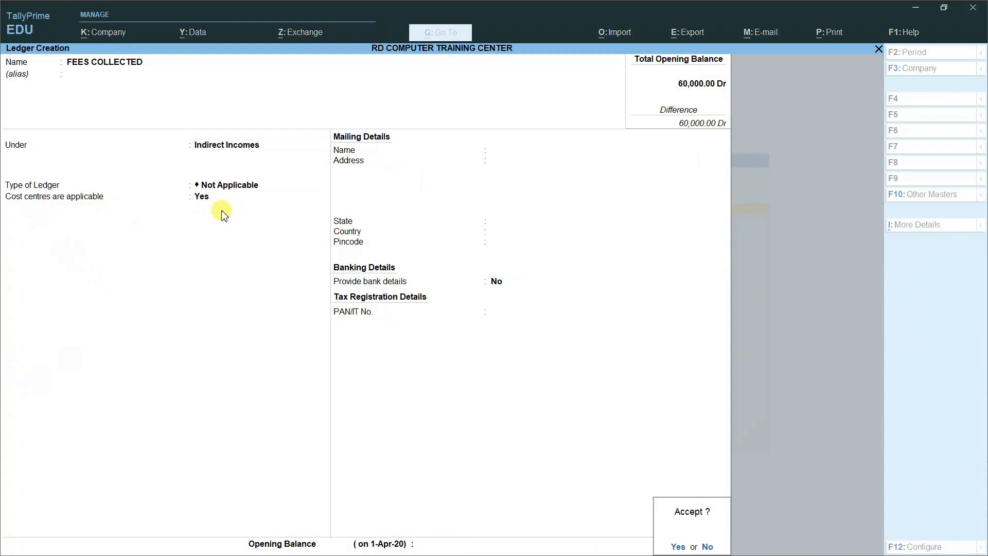
key(Return)
key(Escape)
key(Return)
key(Escape)
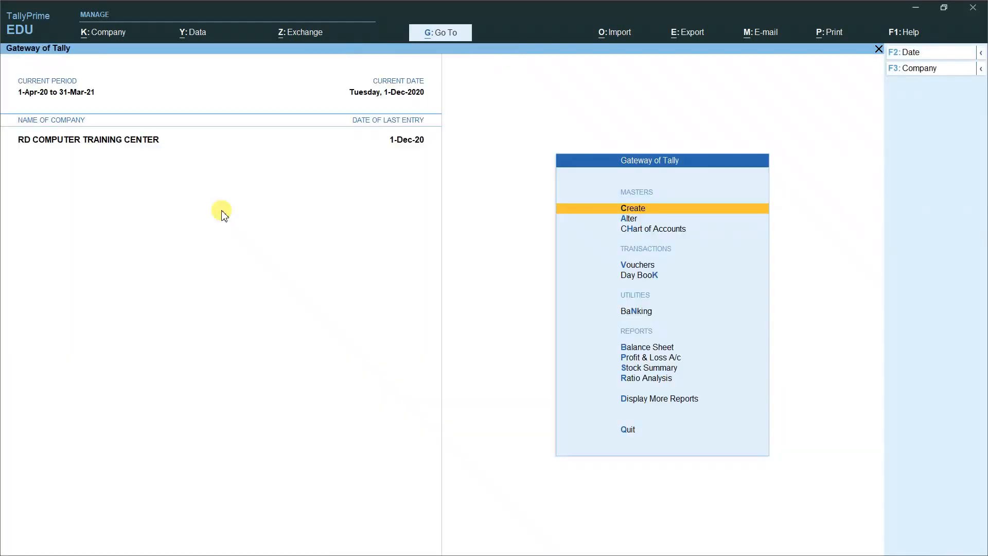
Step: Open voucher entry and switch to a Receipt voucher
key(Down)
key(Down)
key(Down)
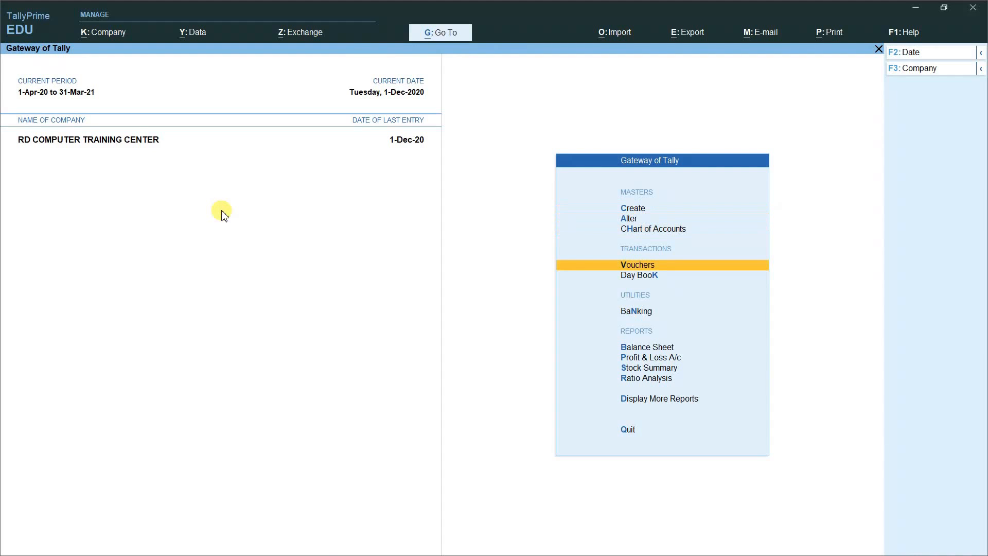
key(Return)
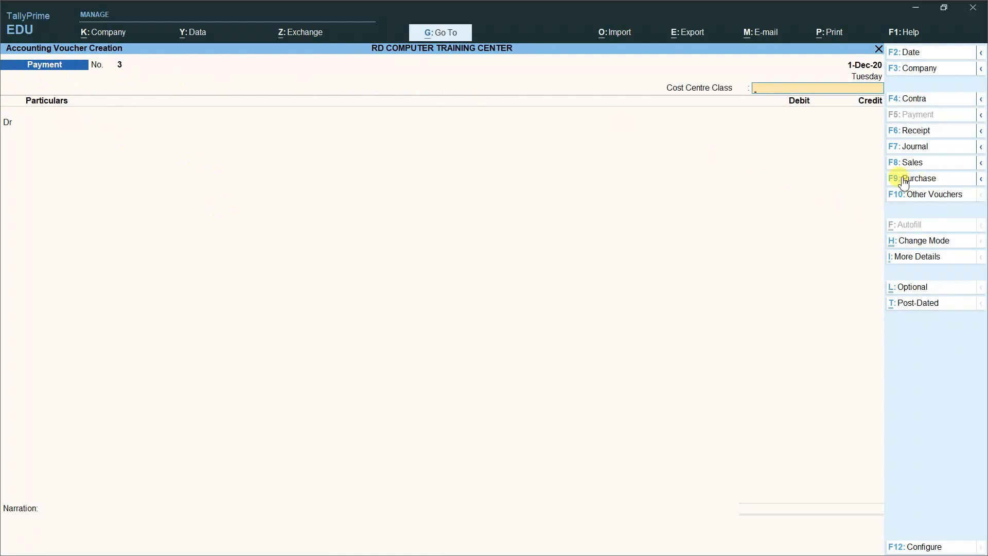
click(907, 135)
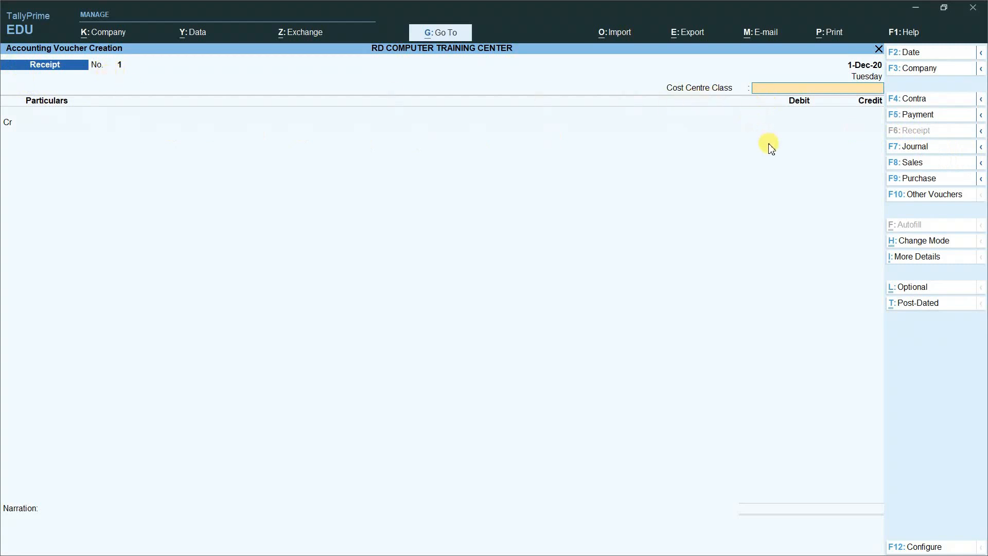
Step: Set Select Cost Centre/Class to No in the voucher configuration and save
key(F12)
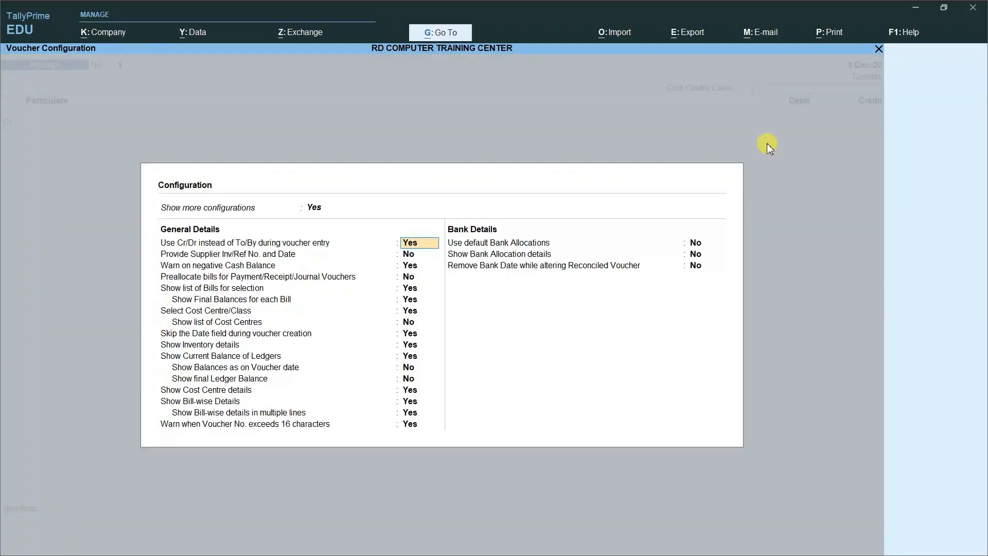
click(415, 315)
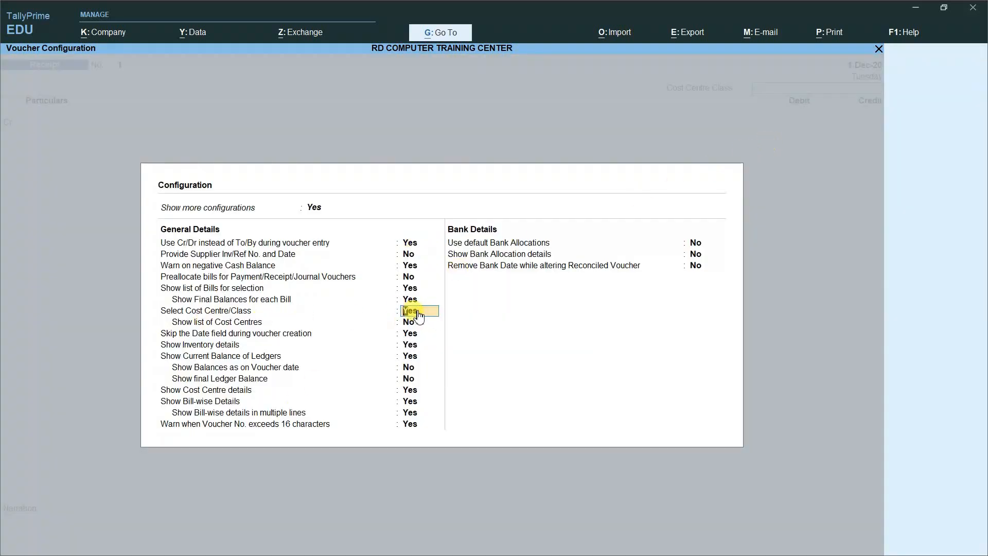
text(N)
key(Return)
key(ctrl+a)
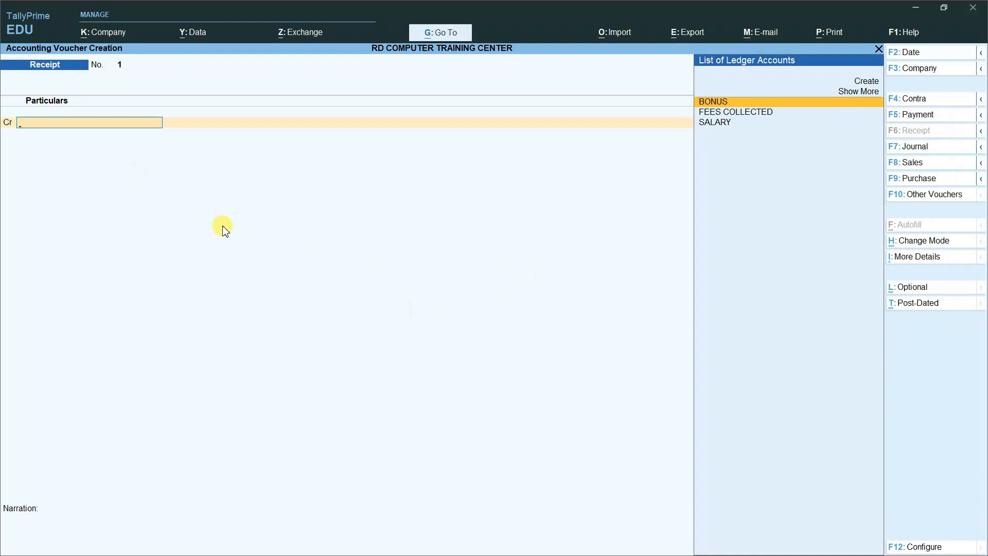
Step: Credit FEES COLLECTED with 30000 on the receipt's Cr line
key(Down)
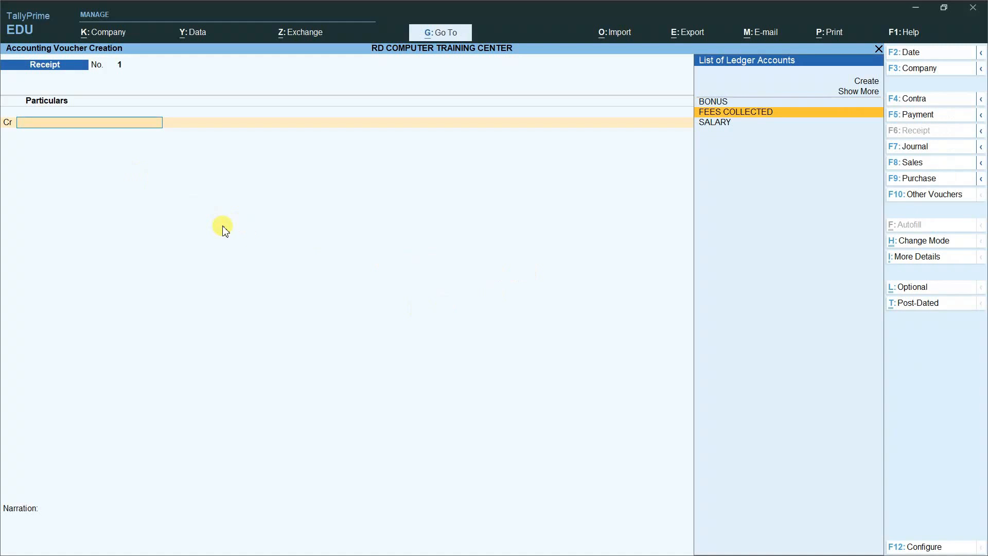
key(Return)
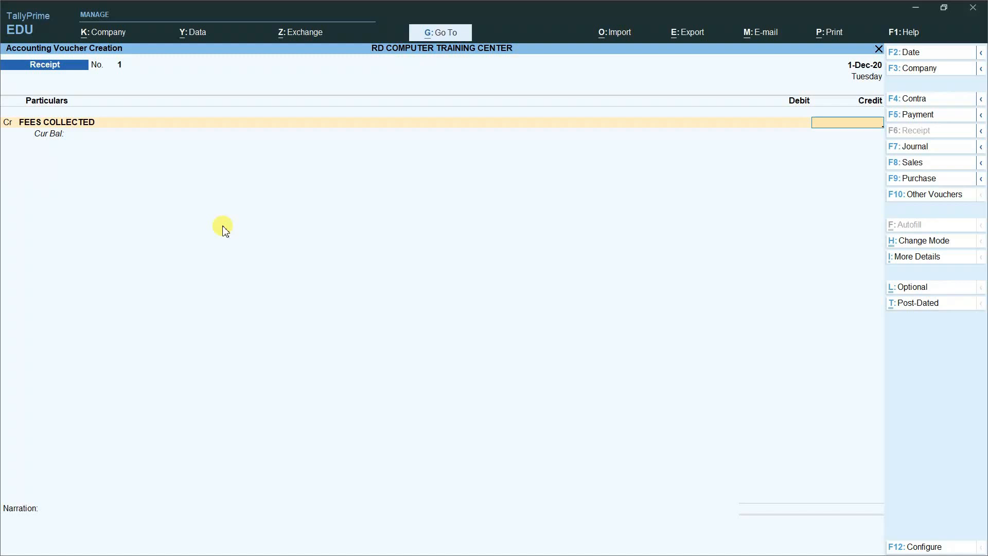
text(30000)
key(Return)
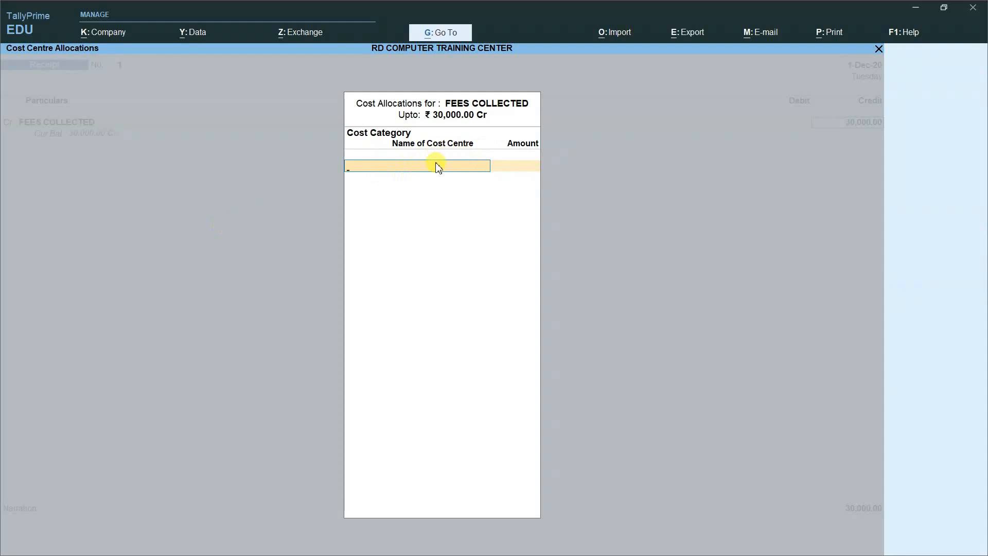
Step: Under COMPUTER COURSE, allocate 10,000 to DCA and 8,000 to O LEVEL
key(space)
key(Down)
key(Down)
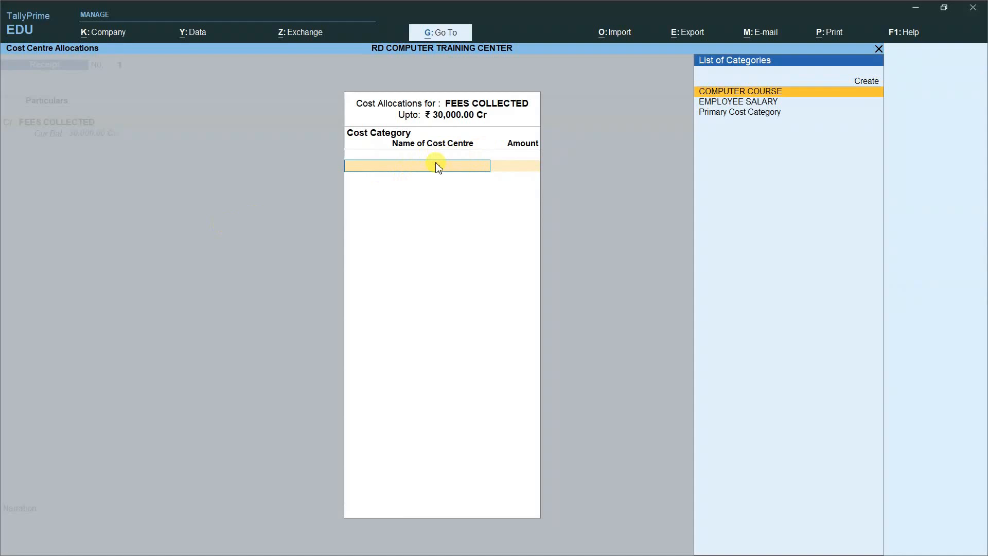
key(Return)
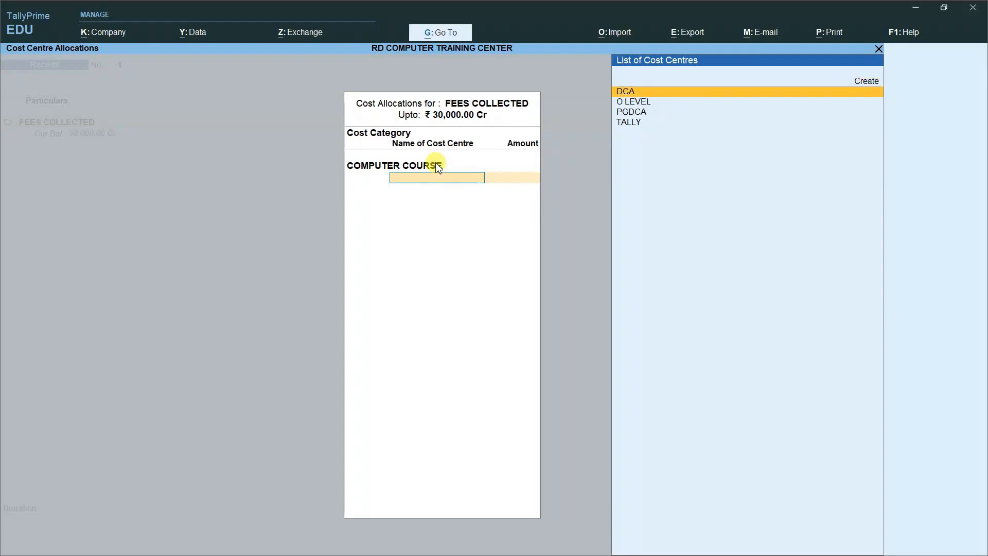
key(Return)
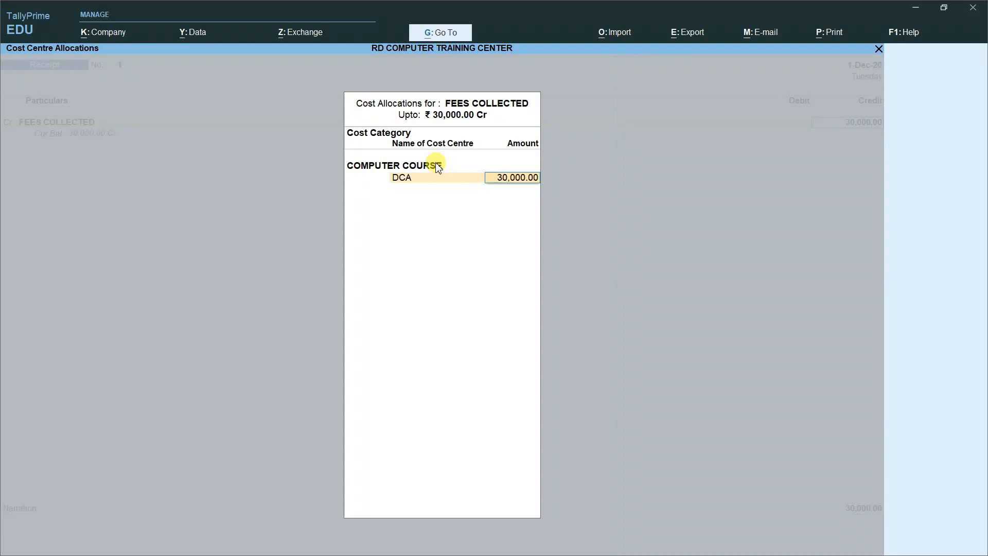
text(10000)
key(Return)
key(Down)
key(Down)
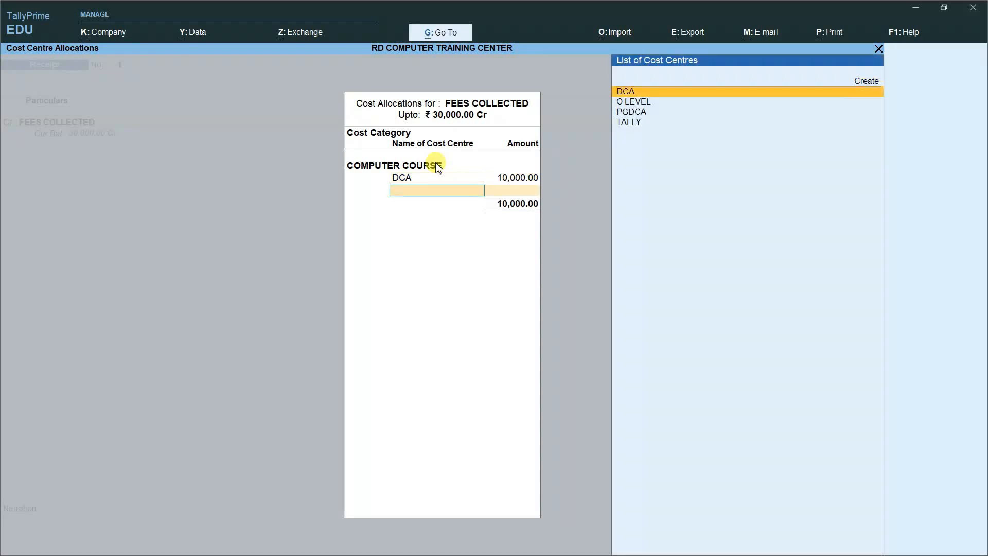
key(Return)
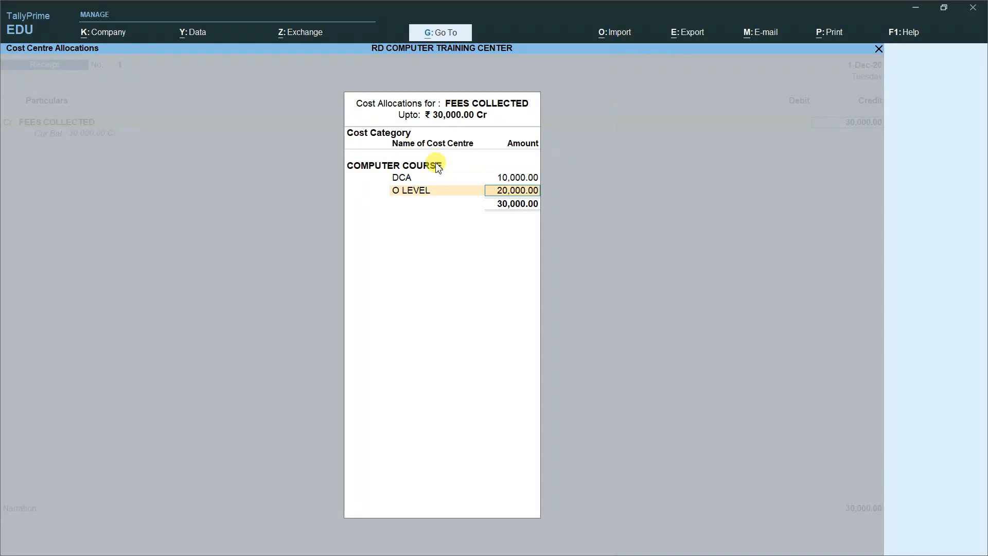
text(8000)
key(Return)
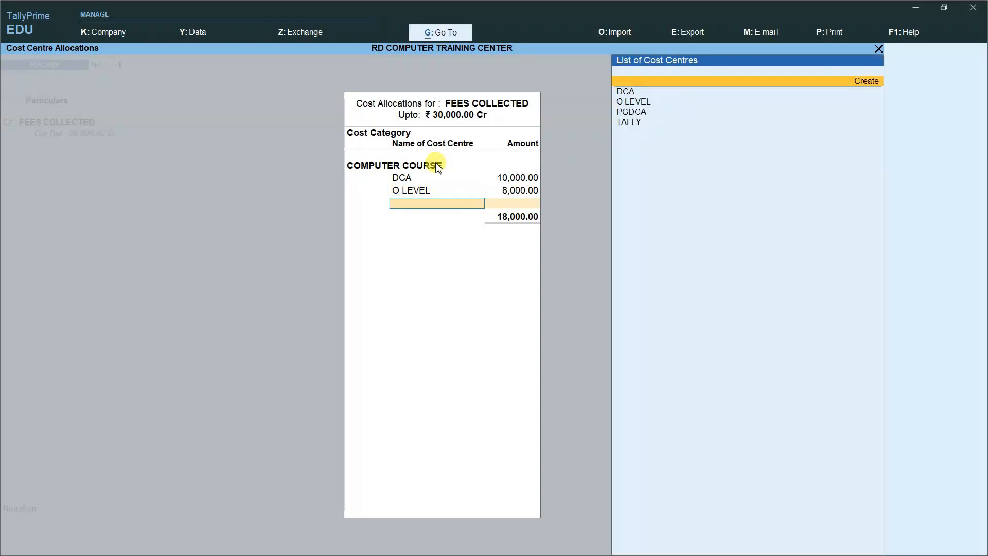
Step: Allocate 6,000 each to PGDCA and TALLY and finish the cost allocation
key(Down)
key(Down)
key(Down)
key(Return)
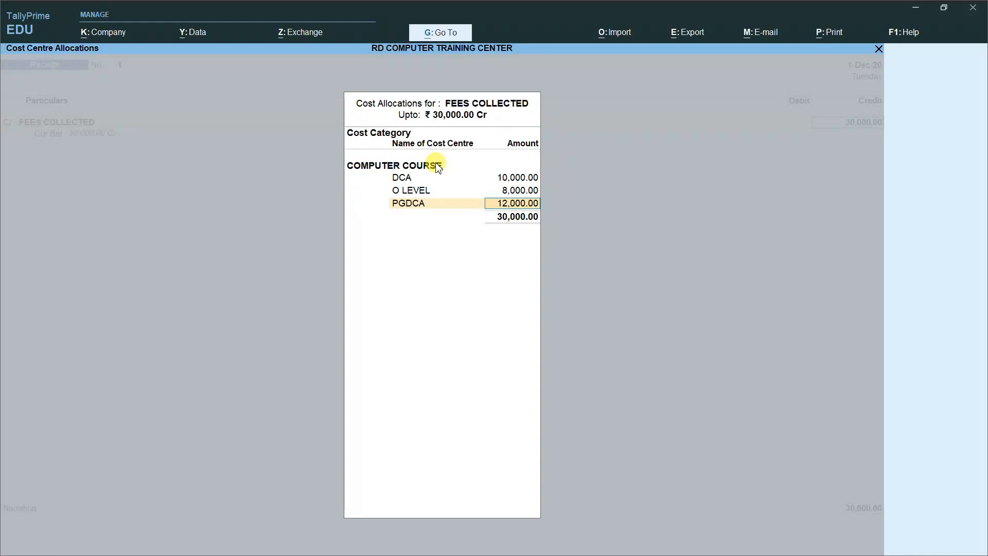
text(6000)
key(Return)
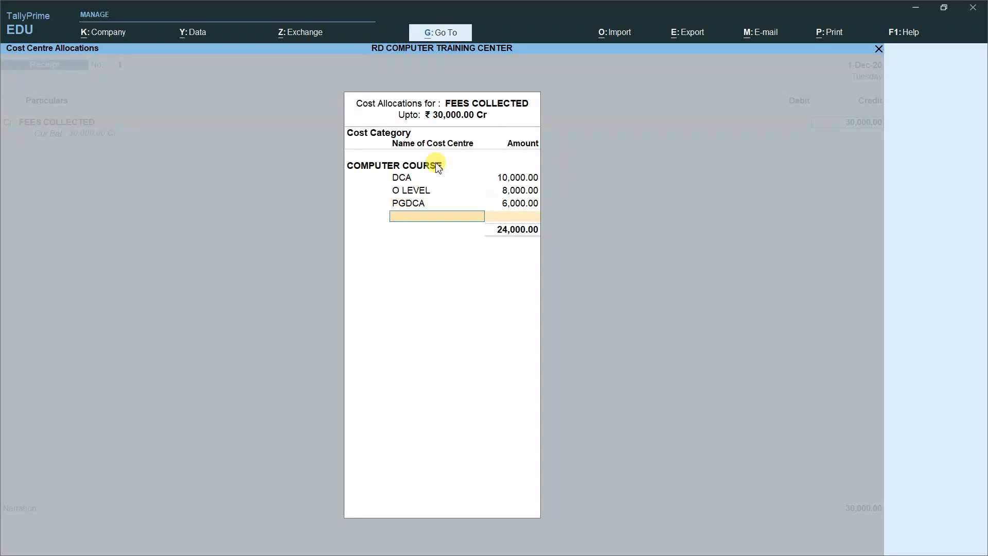
key(Down)
key(Down)
key(Down)
key(Down)
key(Down)
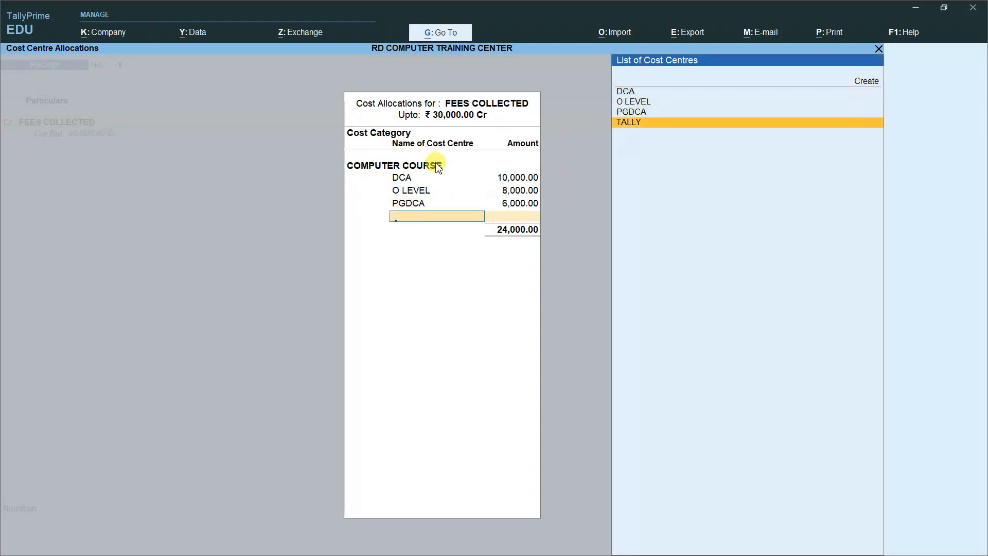
key(Return)
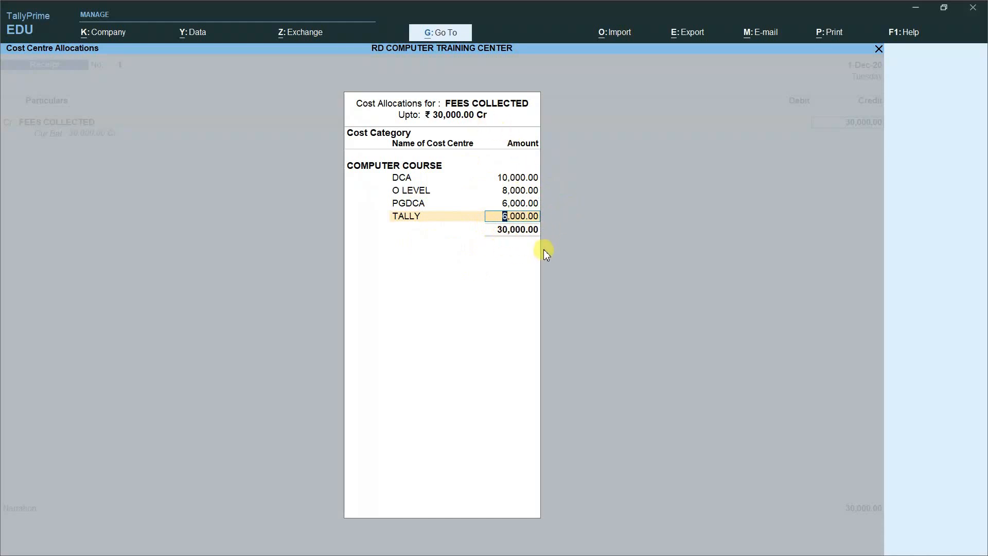
key(Return)
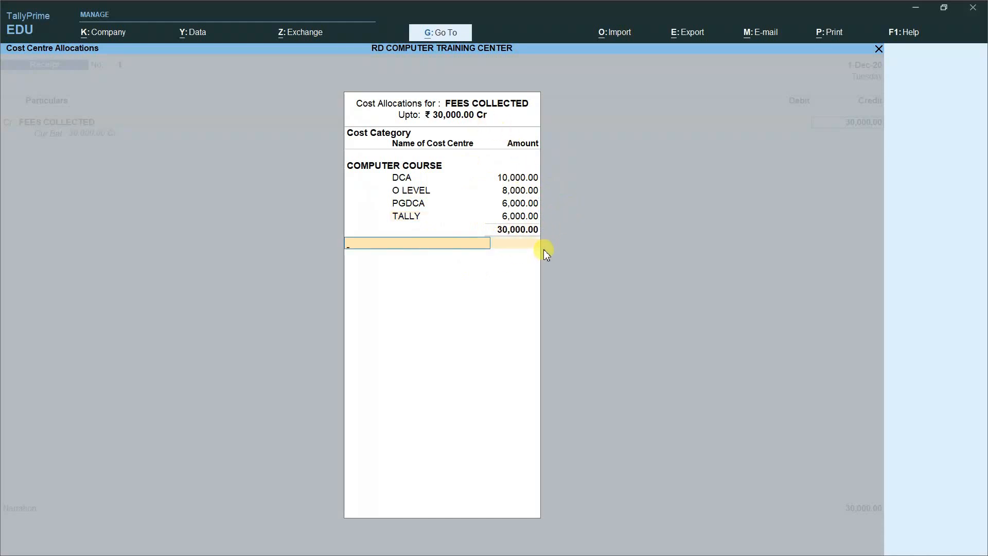
key(Return)
key(Return)
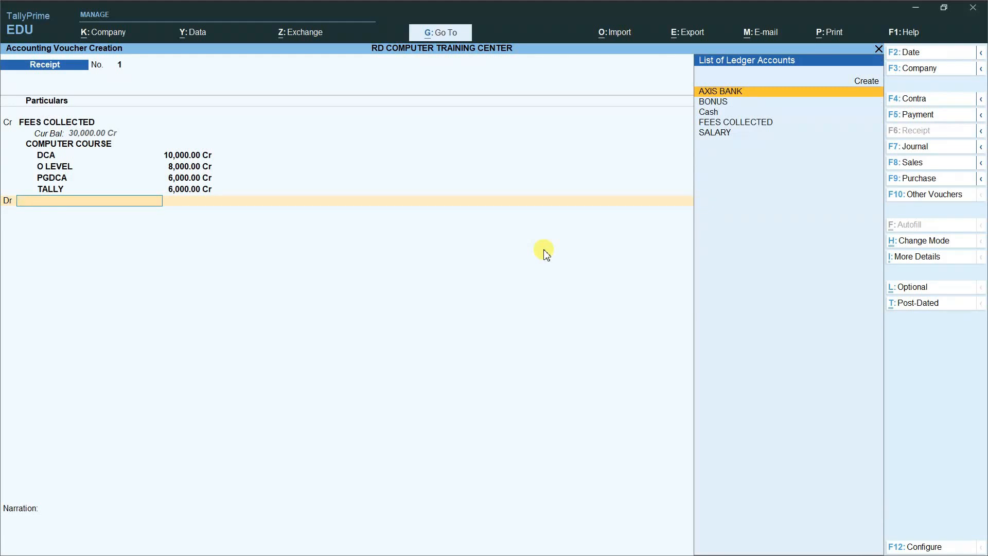
Step: Debit AXIS BANK with 30,000 and pass through the bank allocation details
key(Return)
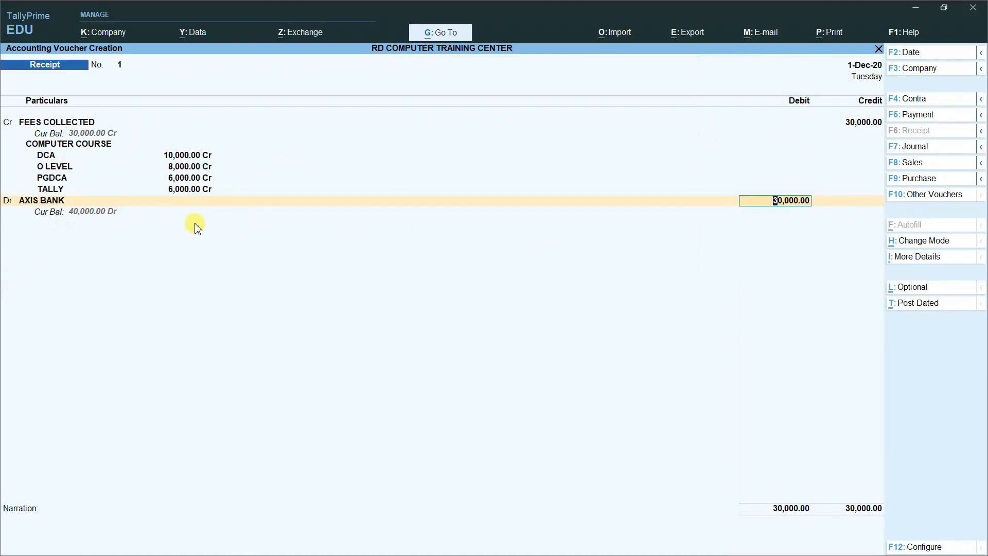
key(Return)
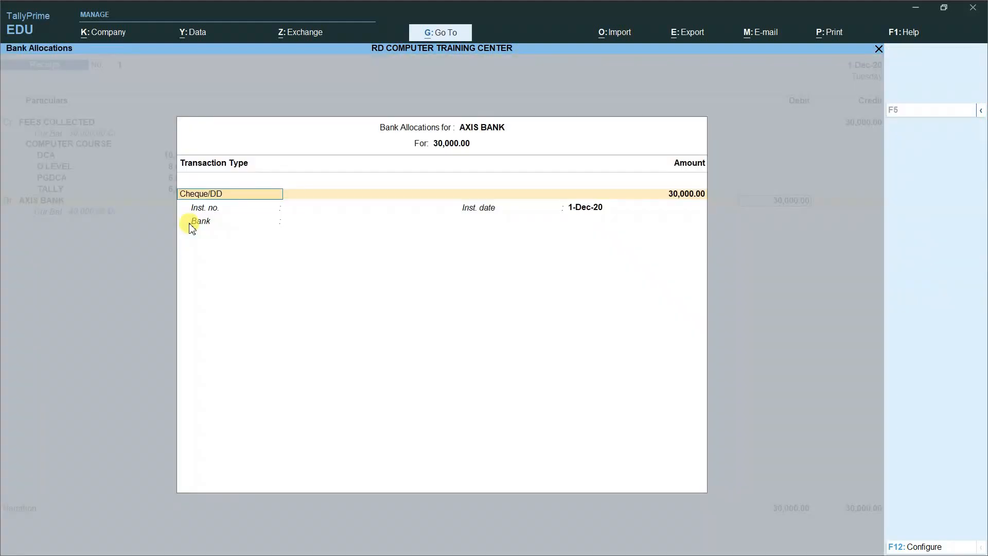
key(Return)
key(Return)
key(Return)
key(Return)
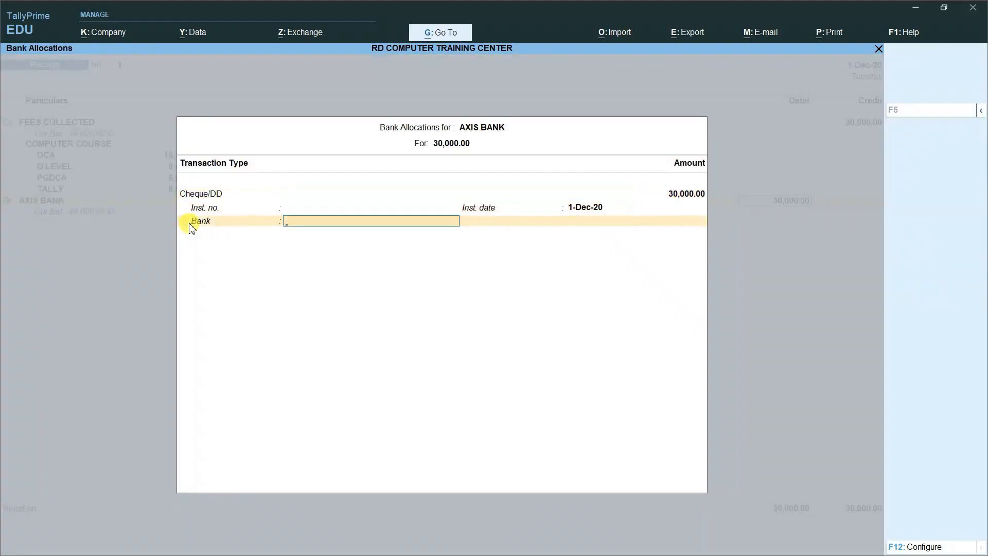
key(Return)
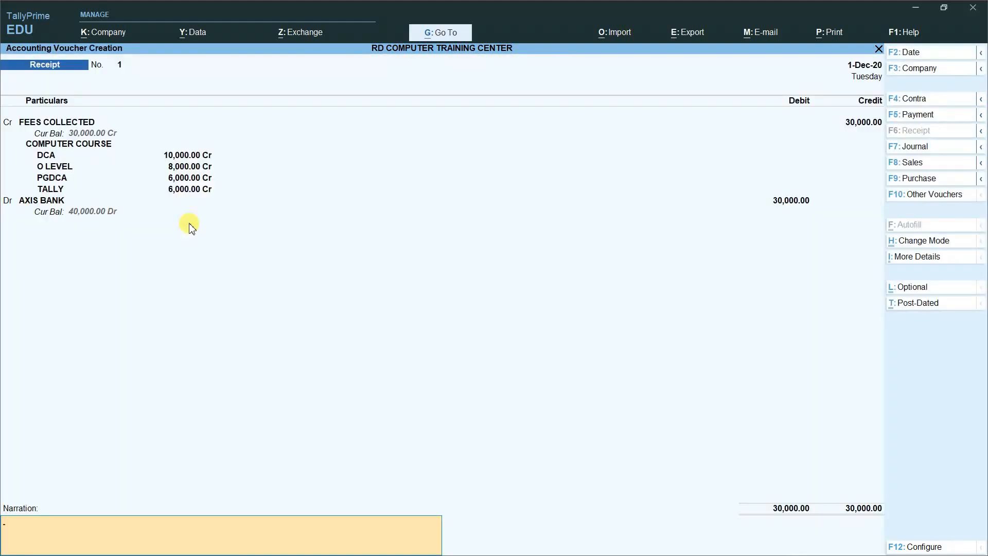
Step: Add narration 'BEING FEES COLLECTED FROM DIFFERENT COST CENTER' and save the receipt
text(BEING FEES COLLECTED FRO)
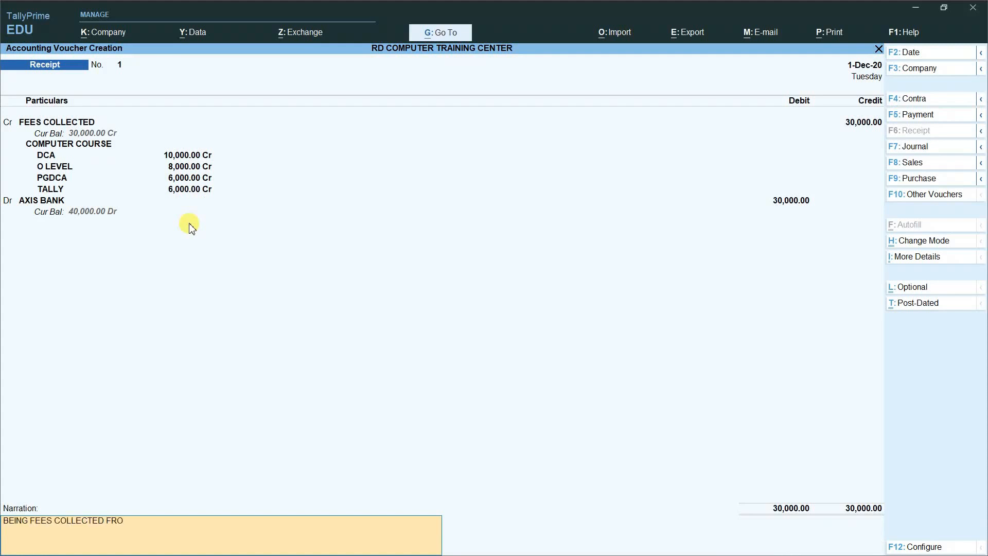
text(M DIFFERENT COST CENTER)
key(Return)
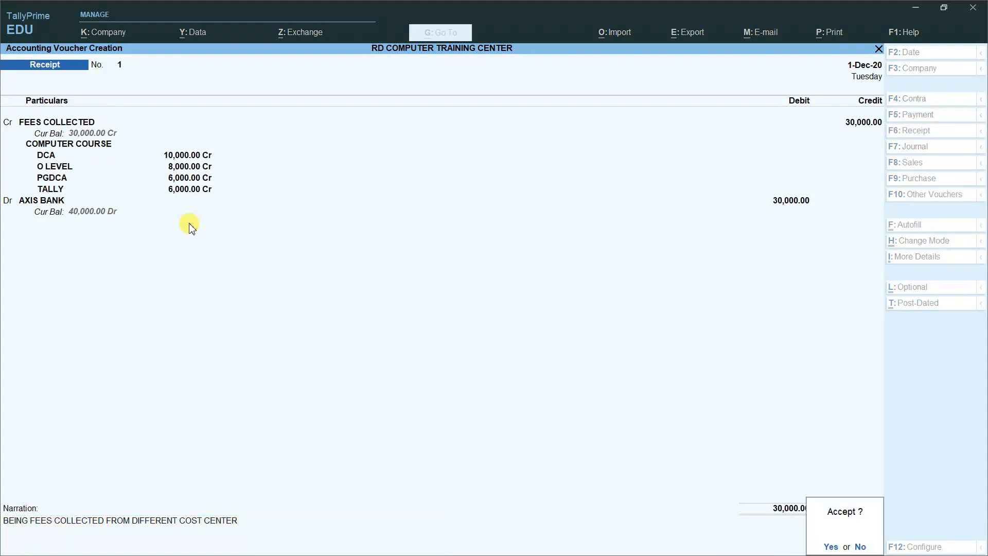
click(190, 226)
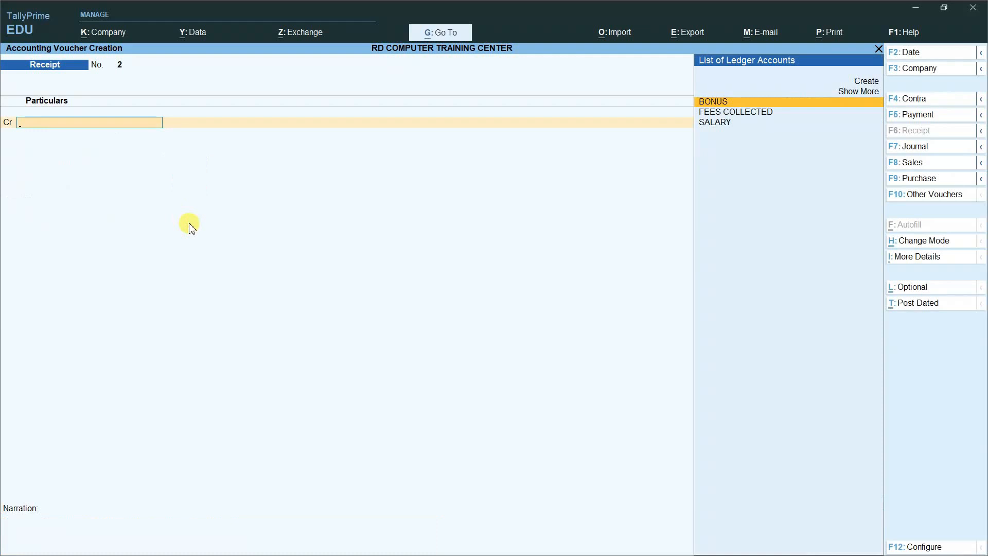
Step: Quit voucher entry and open the FEES COLLECTED receipt from the Day Book
key(Escape)
key(y)
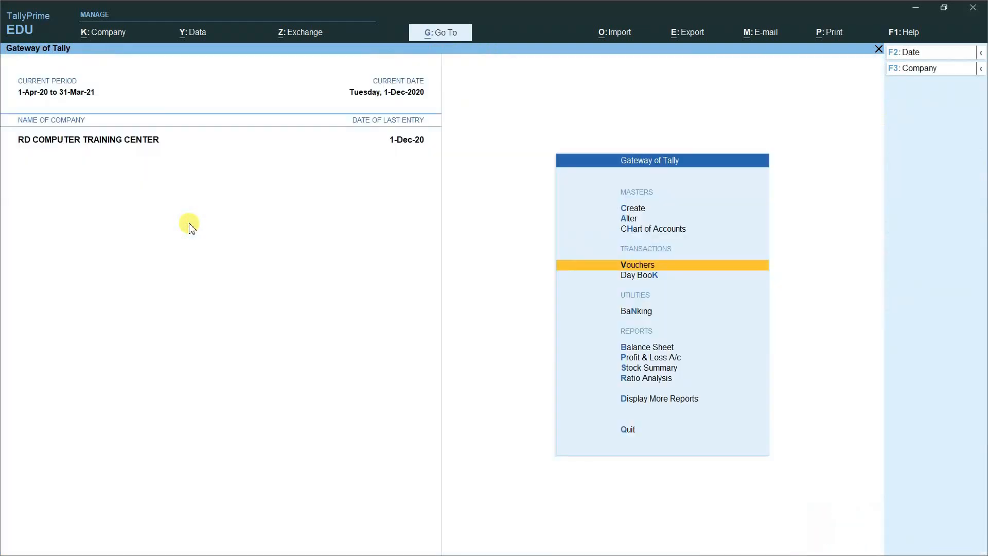
key(Down)
key(Return)
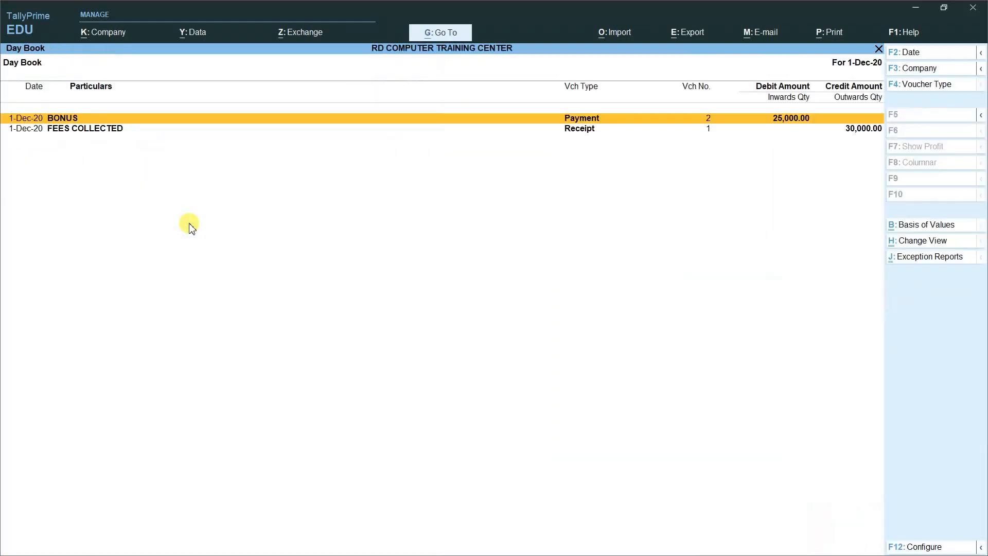
key(Down)
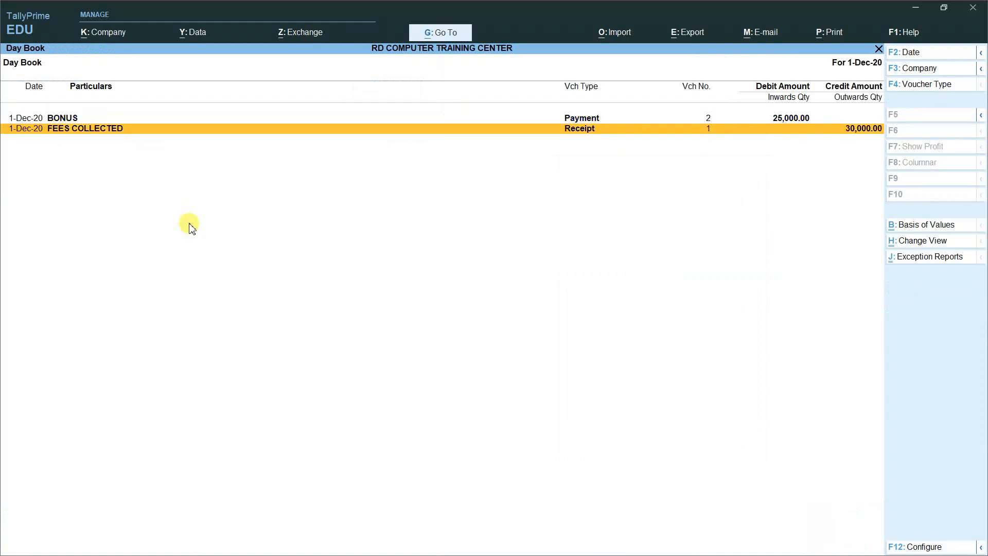
key(Return)
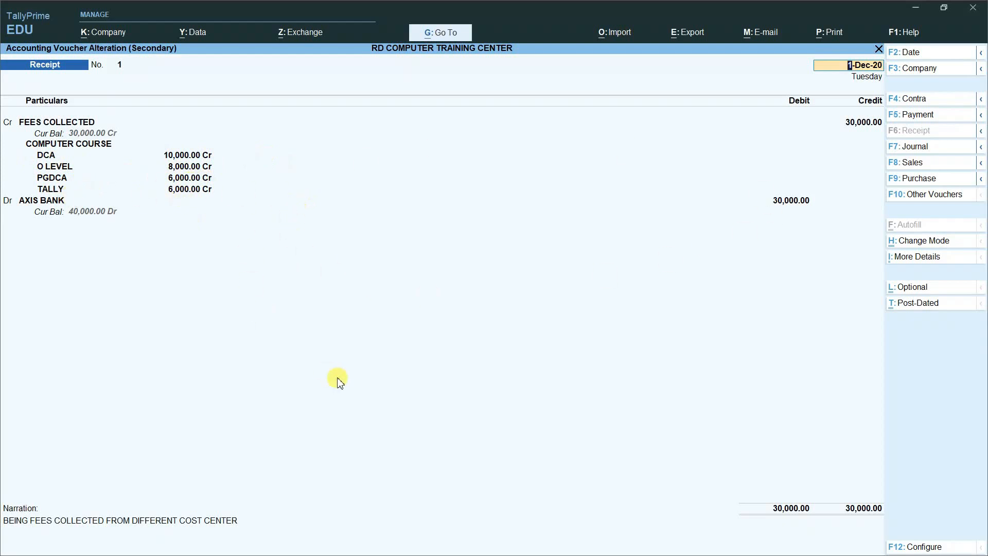
Step: Close the receipt unchanged and leave the Day Book for the Gateway of Tally
key(Escape)
key(Escape)
key(y)
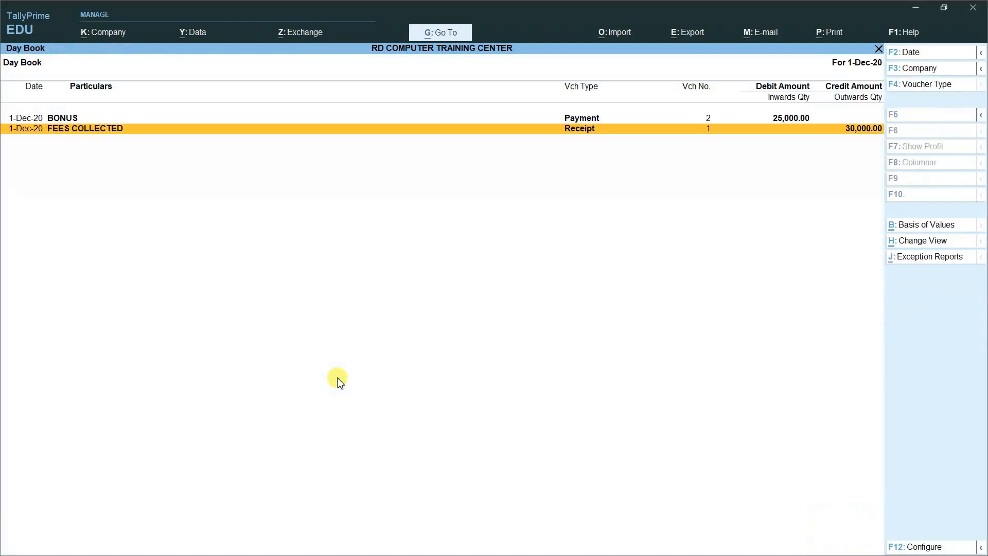
key(Escape)
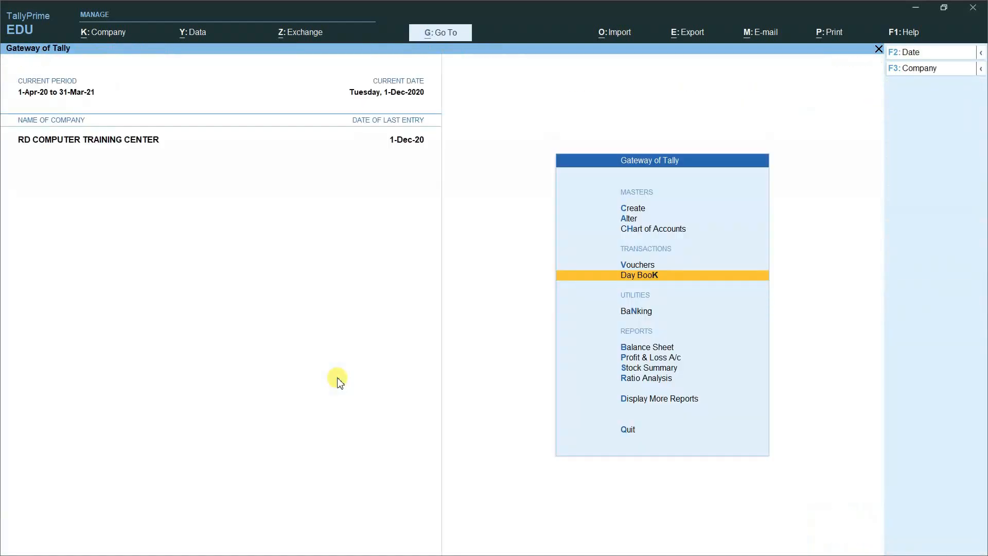